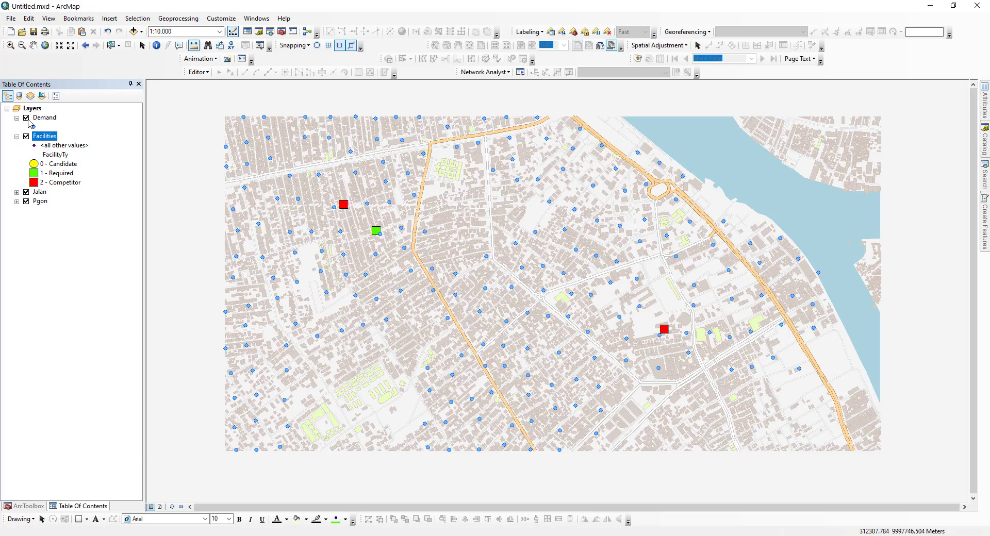
Toggle the Demand layer's visibility off and on, and examine the Facilities attribute table, including its Capacity field.
left_click(26, 118)
left_click(27, 118)
right_click(44, 138)
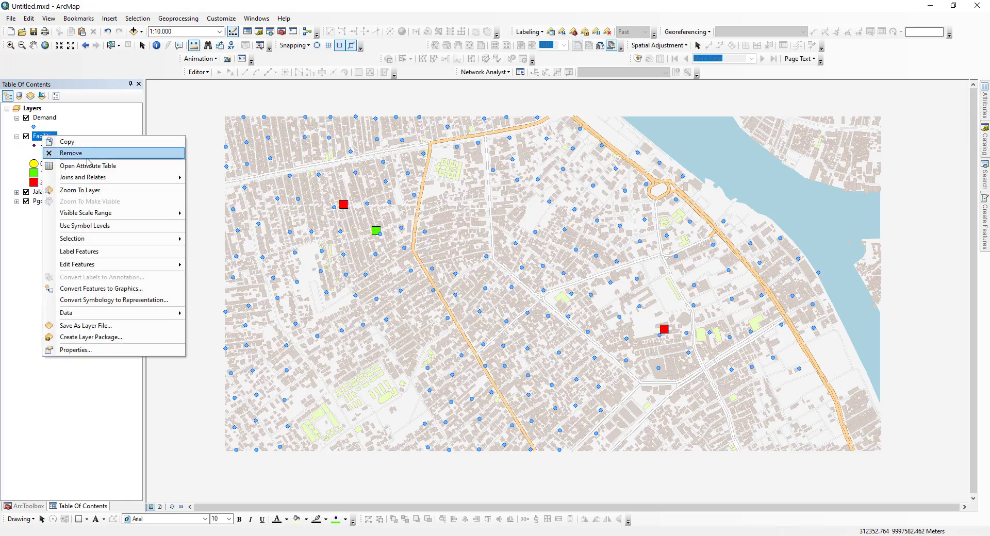
left_click(72, 165)
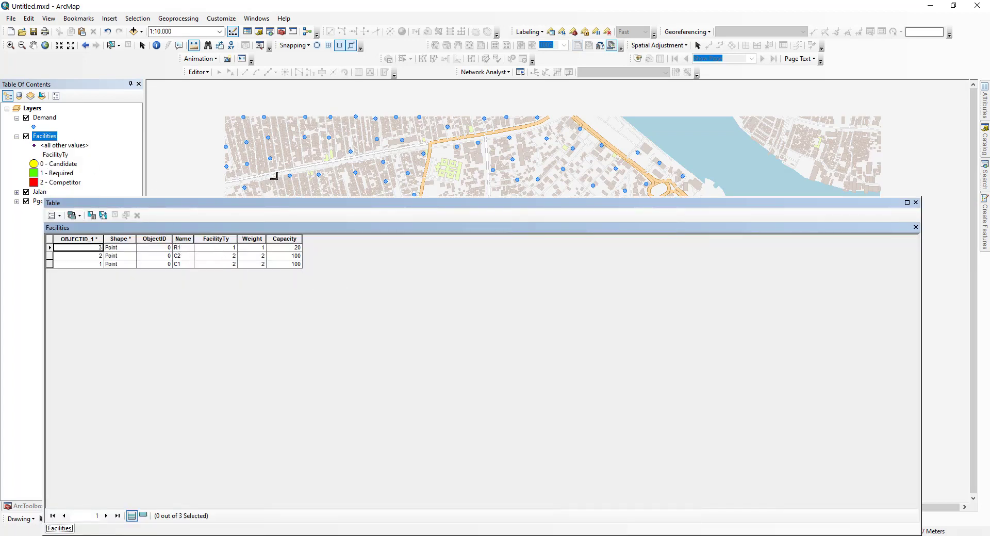
left_click_drag(507, 204, 548, 342)
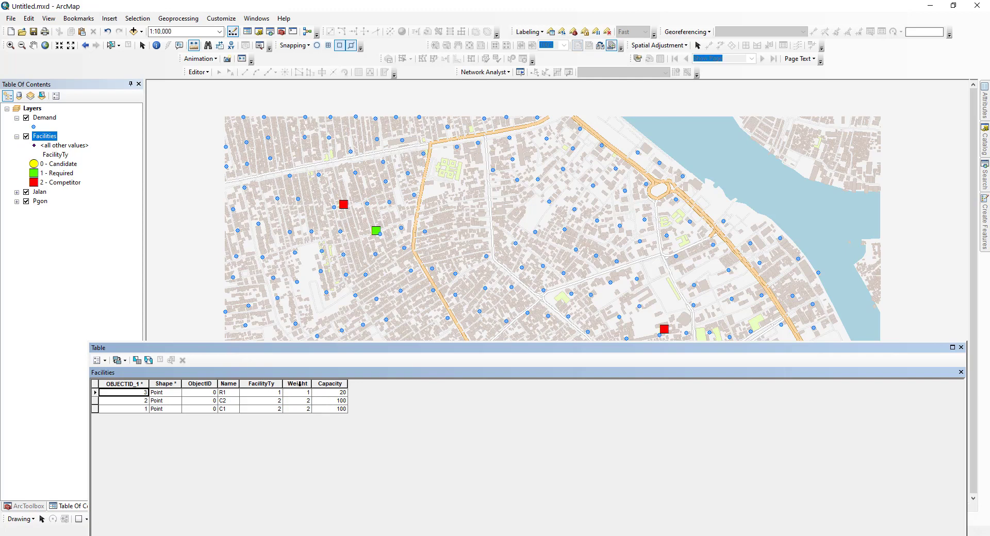
left_click(334, 385)
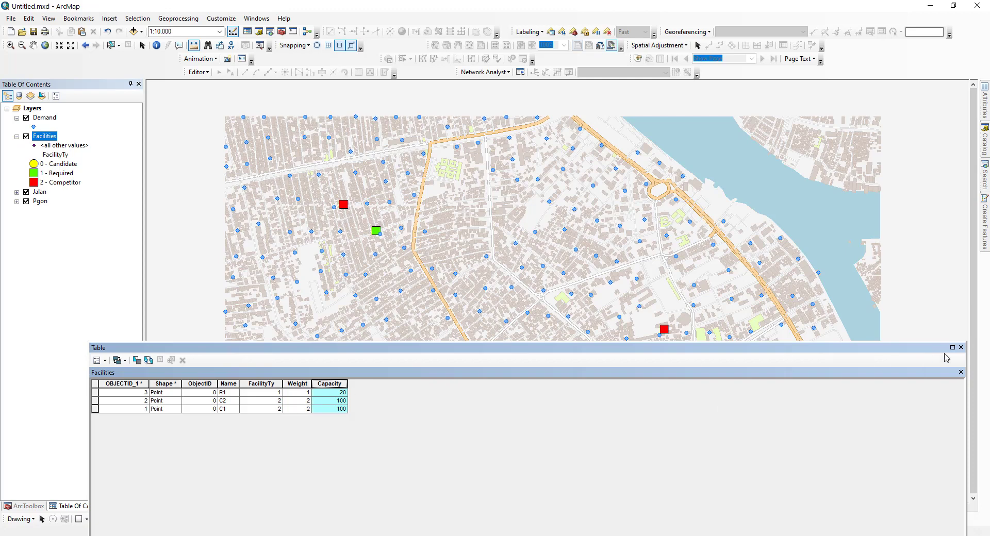
left_click(961, 347)
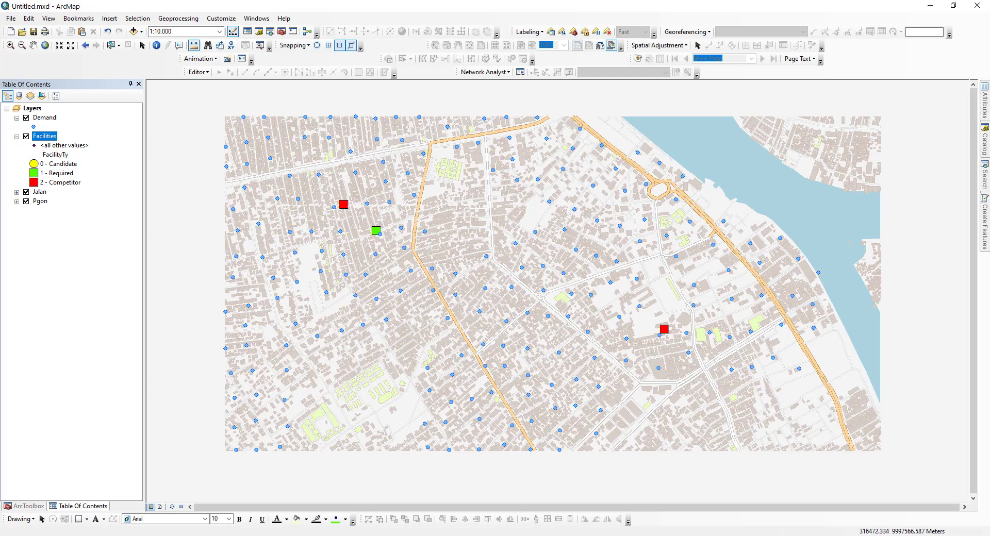
Start a new network dataset named data_ND in the data feature dataset, with only the Jalan feature class participating.
mouse_move(986, 146)
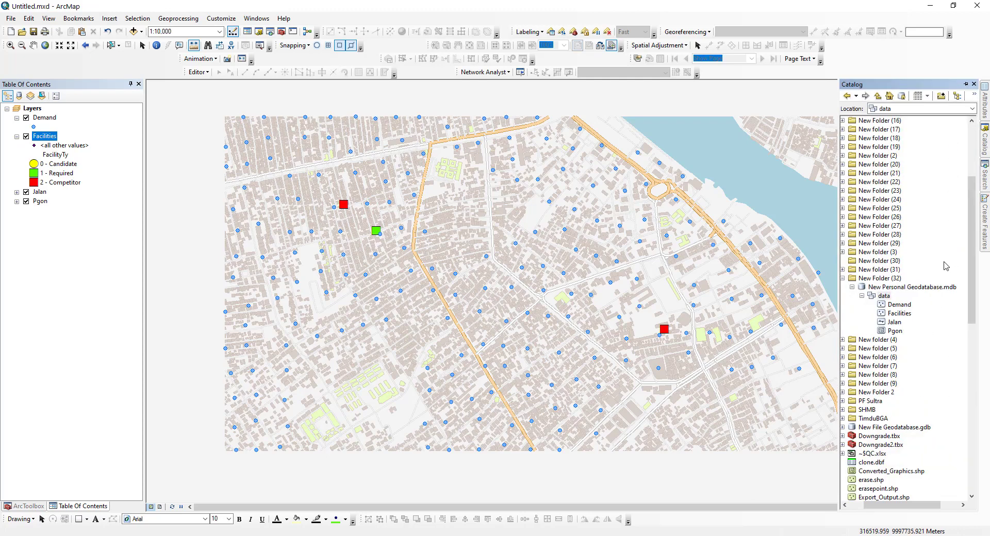
right_click(897, 325)
right_click(884, 296)
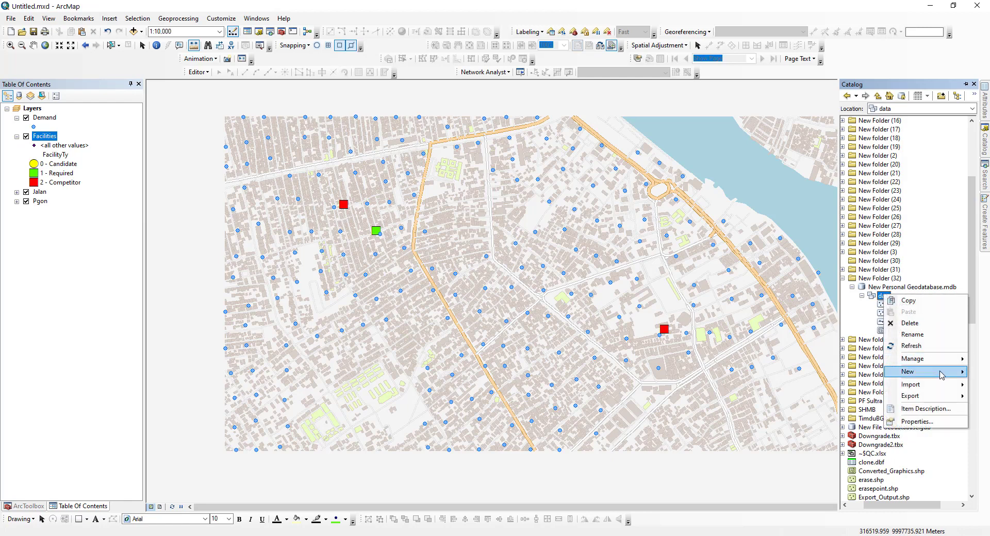
mouse_move(940, 378)
left_click(852, 408)
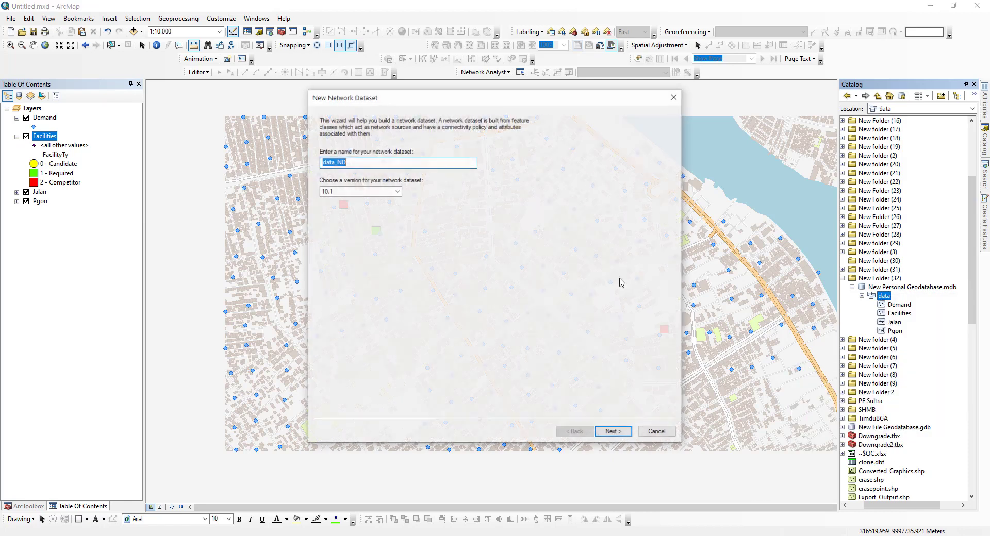
left_click(611, 433)
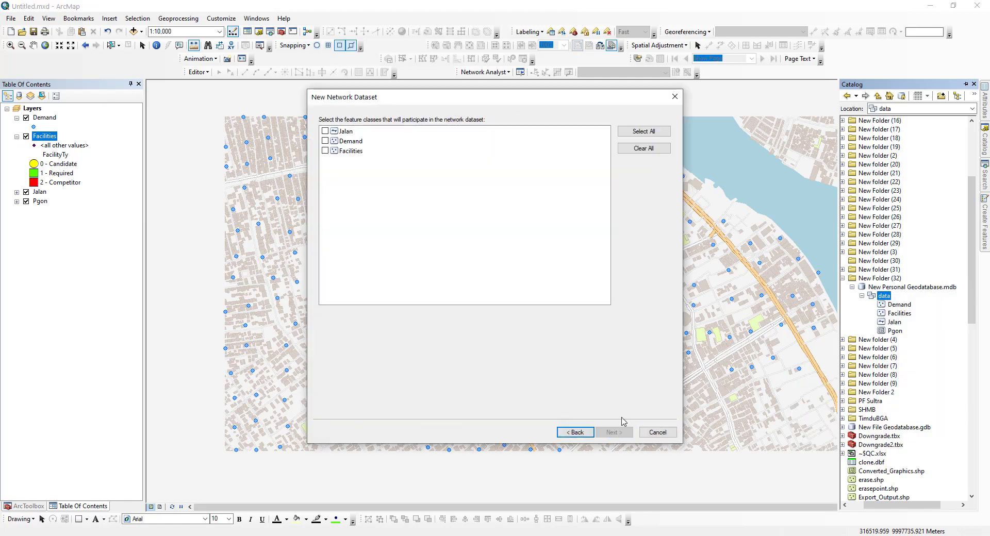
left_click(324, 132)
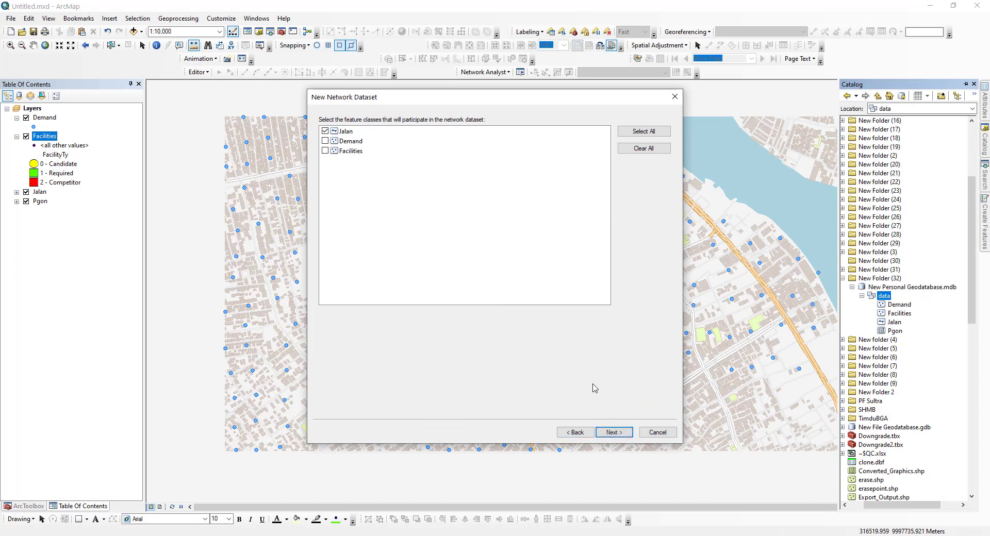
Keep the default network settings, including elevation fields, decline driving directions, and create the network dataset.
left_click(616, 436)
left_click(617, 438)
left_click(618, 439)
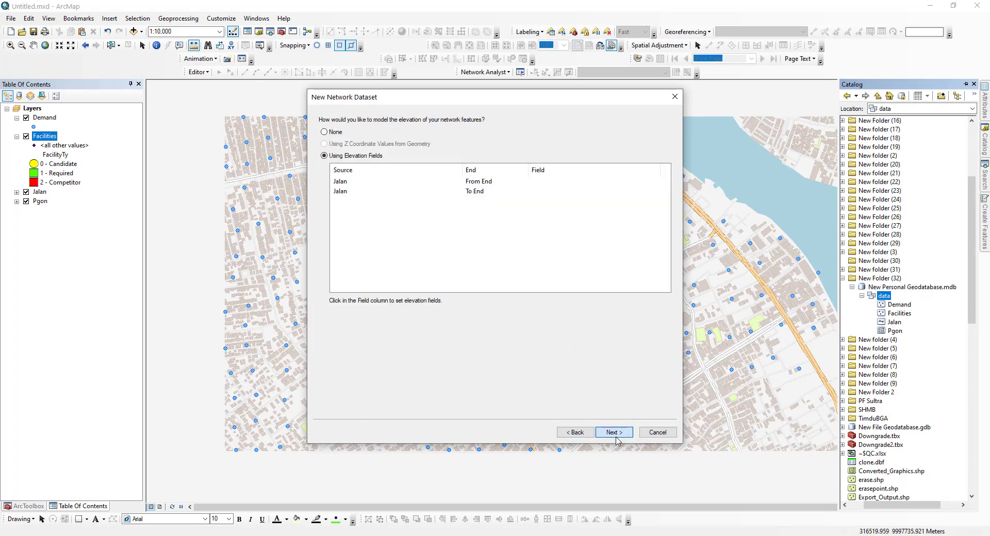
left_click(619, 438)
left_click(620, 438)
left_click(620, 438)
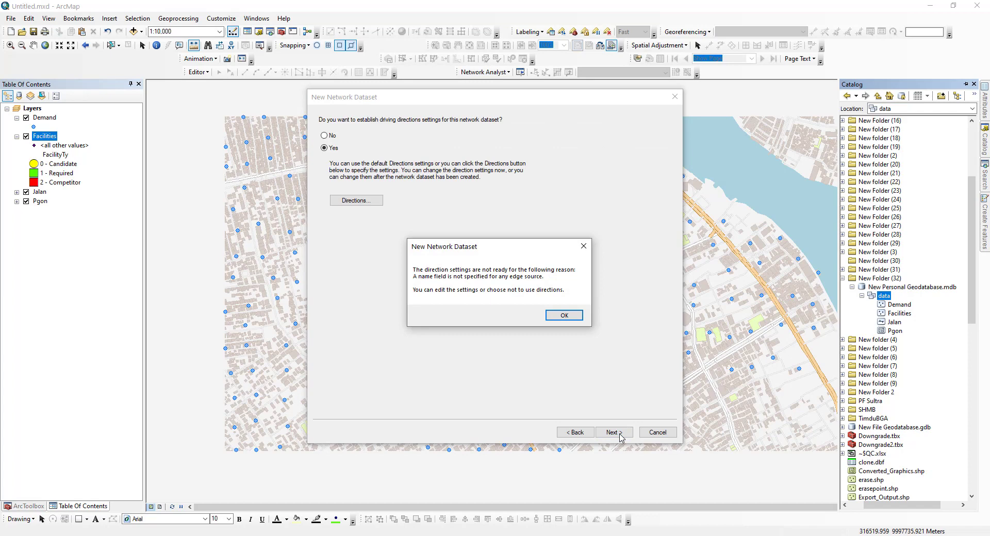
left_click(564, 316)
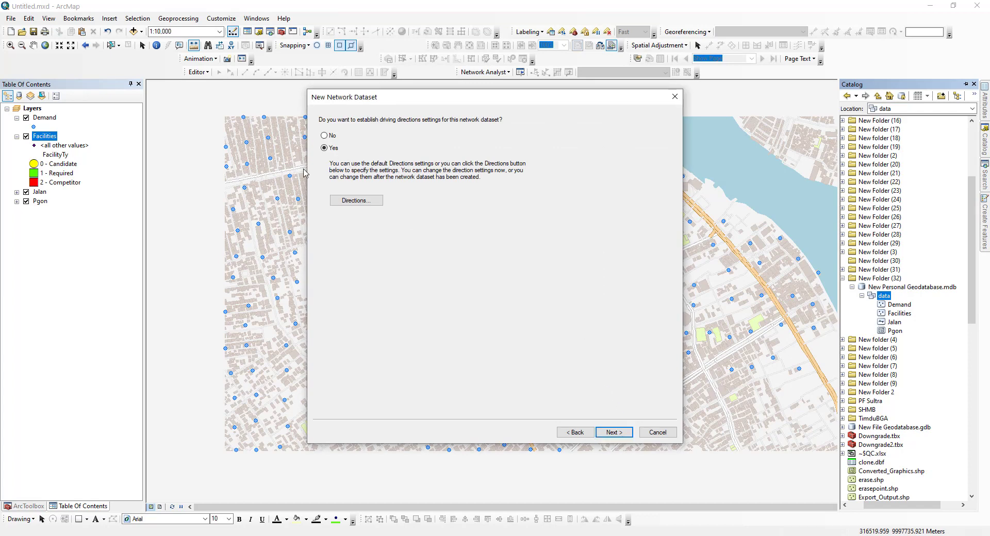
left_click(325, 135)
left_click(613, 433)
left_click(616, 433)
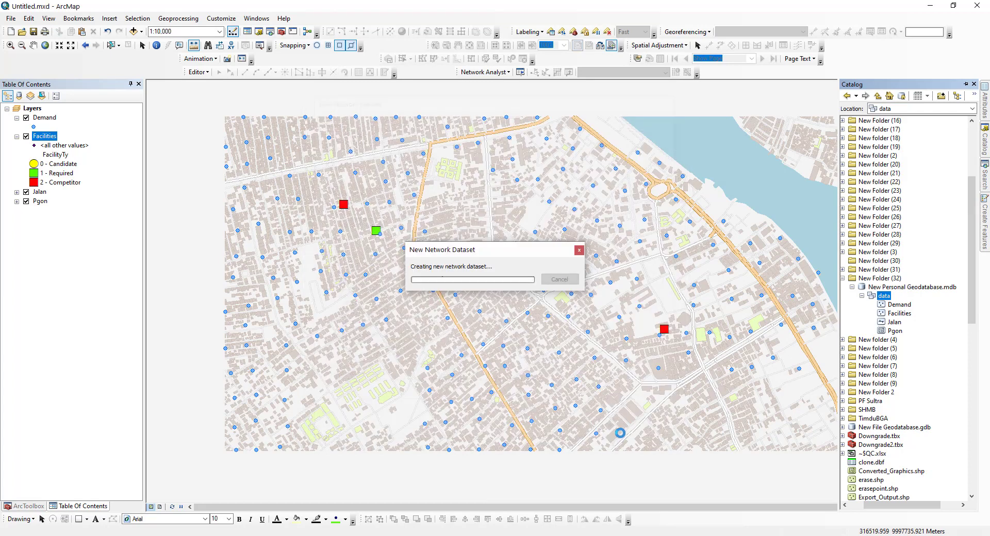
Build the network dataset, add it to the map with its participating feature classes, and hide the added layers.
left_click(539, 309)
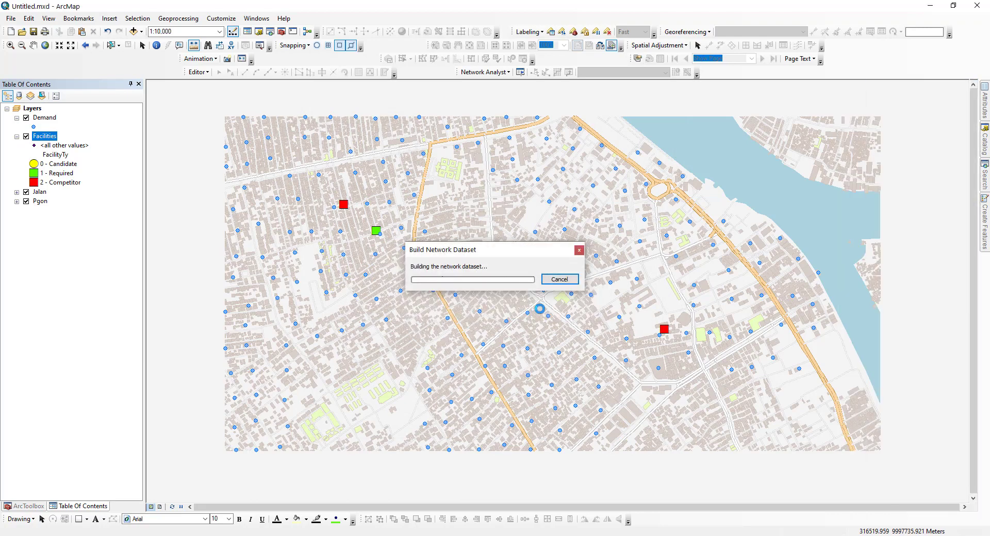
left_click(536, 307)
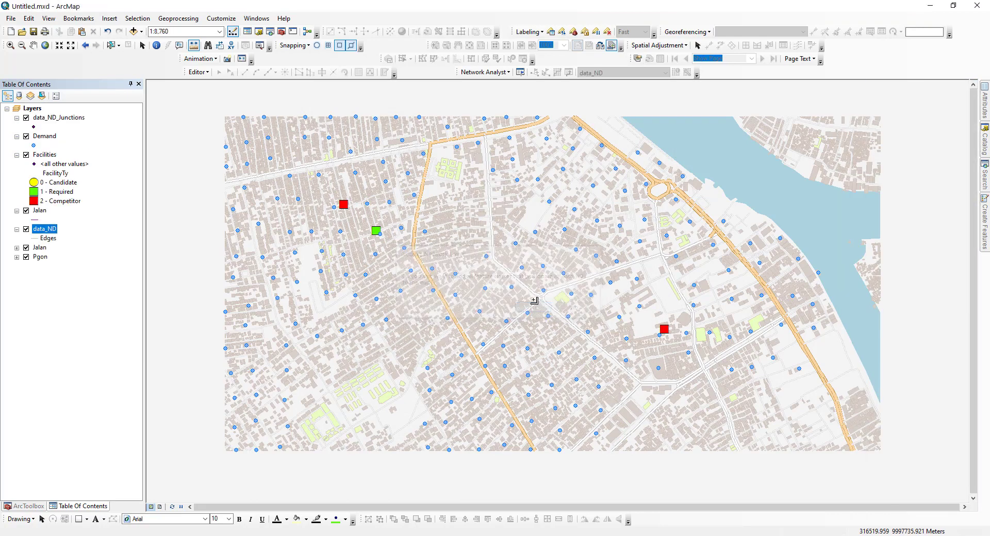
left_click(26, 118)
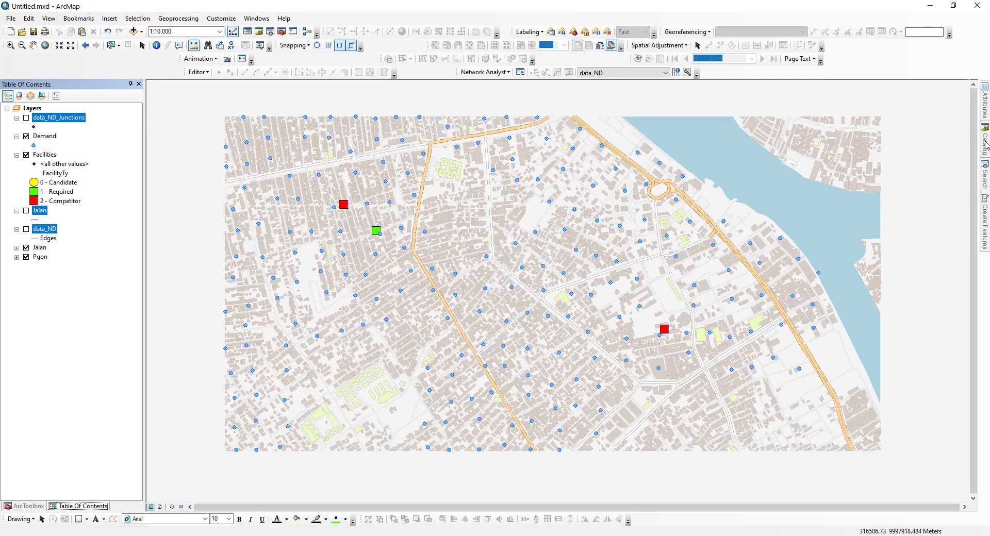
Create a toolbox in New Folder (32) and a new empty model inside it.
mouse_move(985, 146)
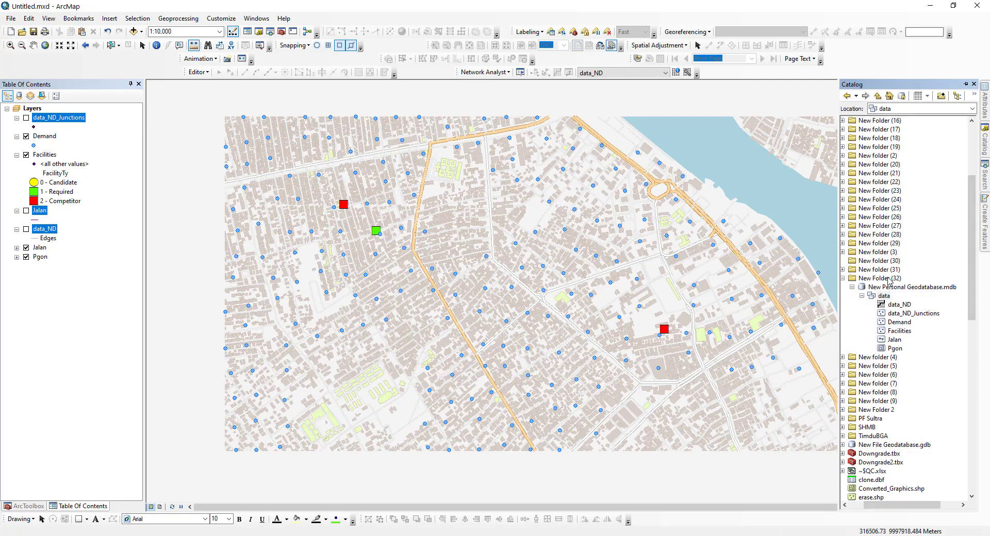
right_click(888, 281)
mouse_move(929, 341)
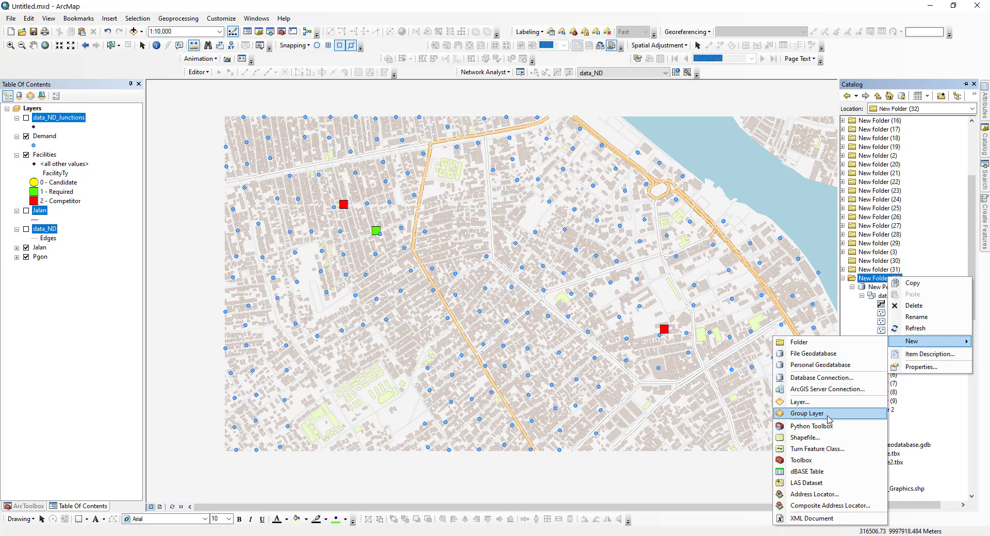
left_click(823, 460)
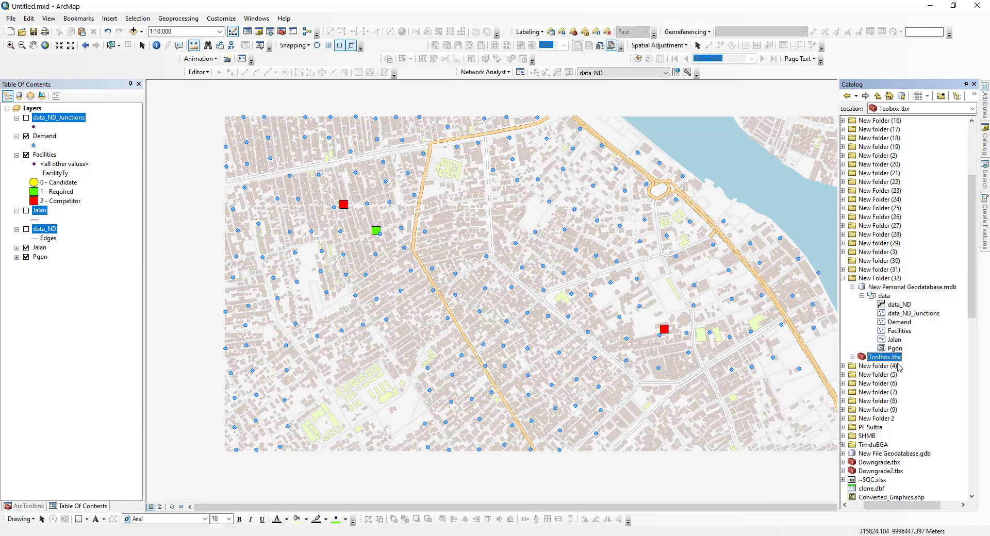
right_click(897, 358)
mouse_move(937, 442)
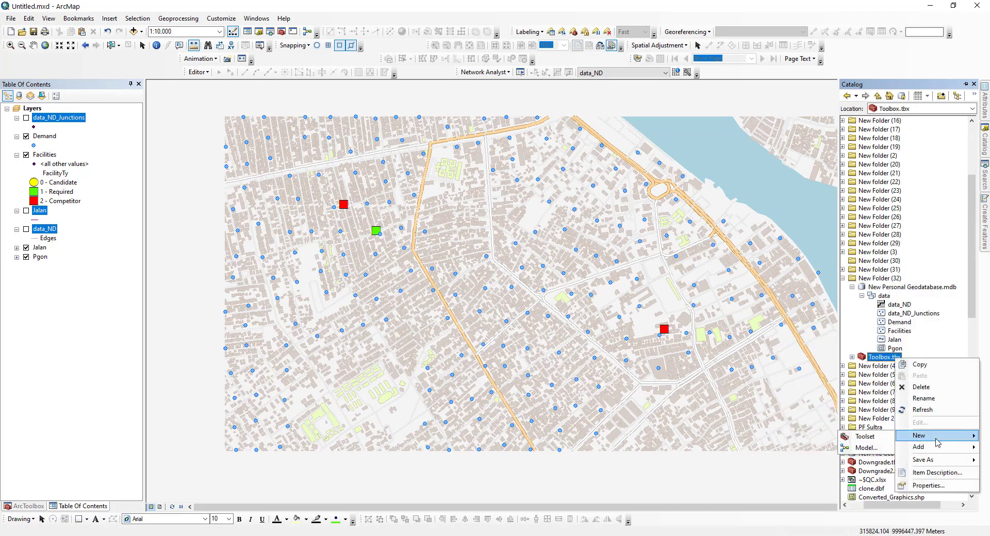
left_click(866, 447)
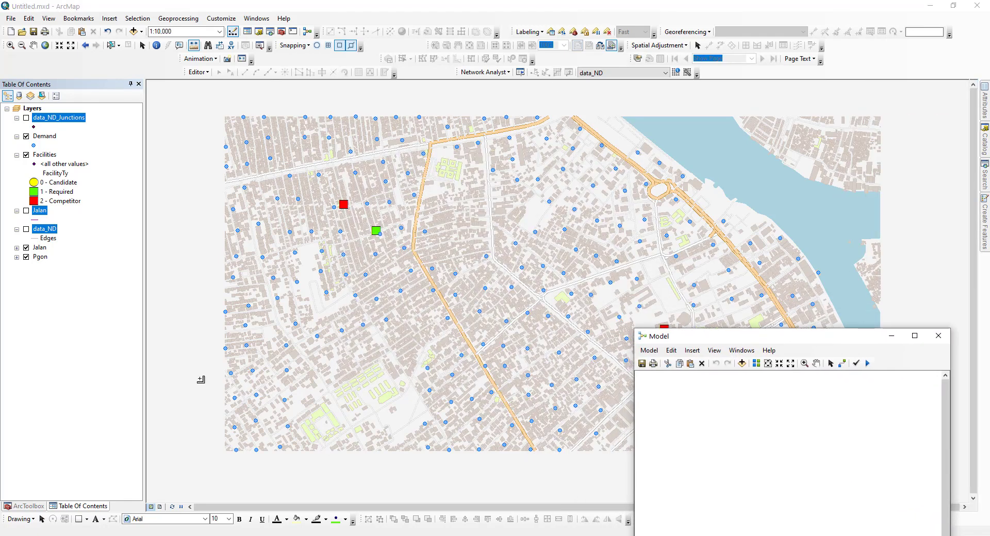
Create a new location-allocation analysis layer with Network Analyst and remove it from the map again.
left_click(483, 74)
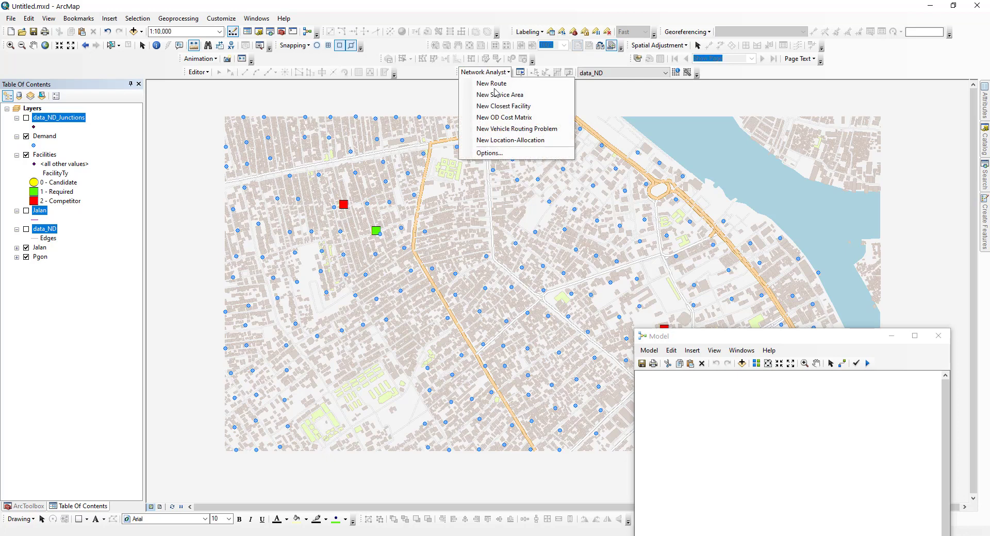
left_click(540, 141)
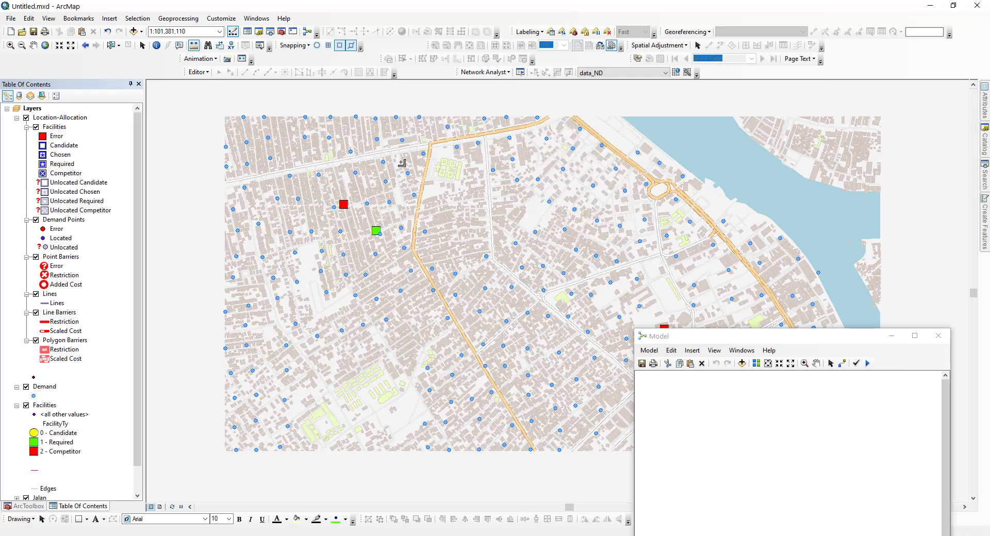
right_click(57, 118)
left_click(77, 133)
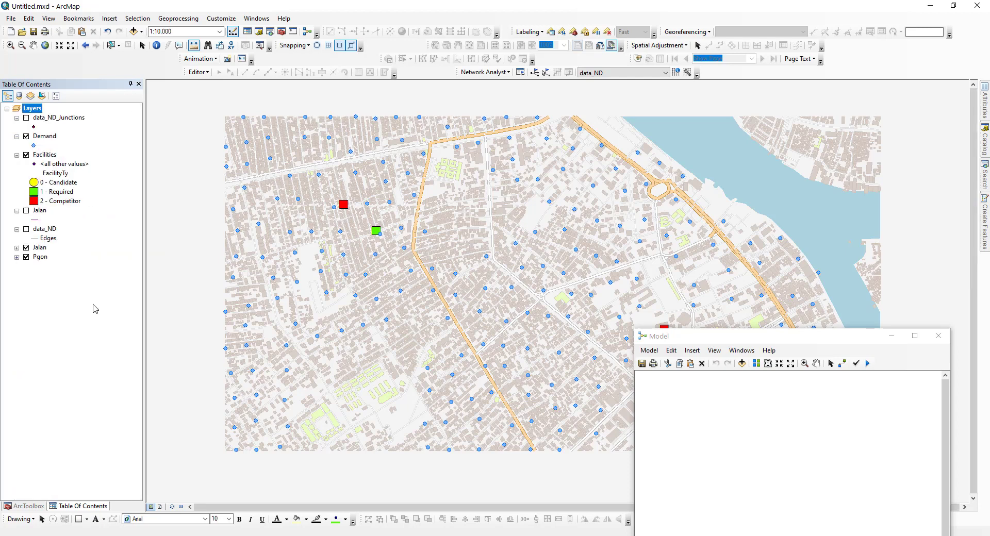
Add the Make Location-Allocation Layer tool to the model, with data_ND as its input analysis network.
left_click(24, 507)
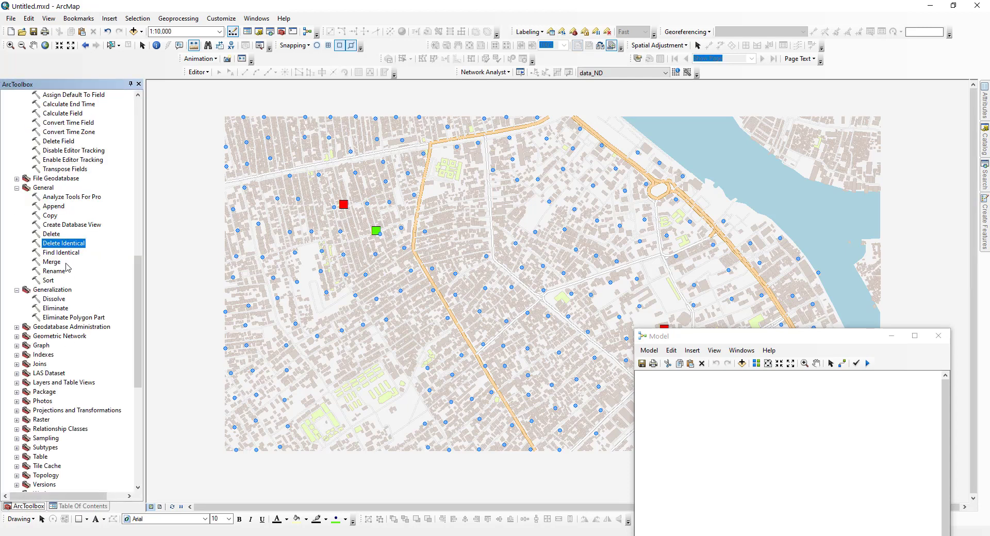
scroll(67, 267, "up", 11)
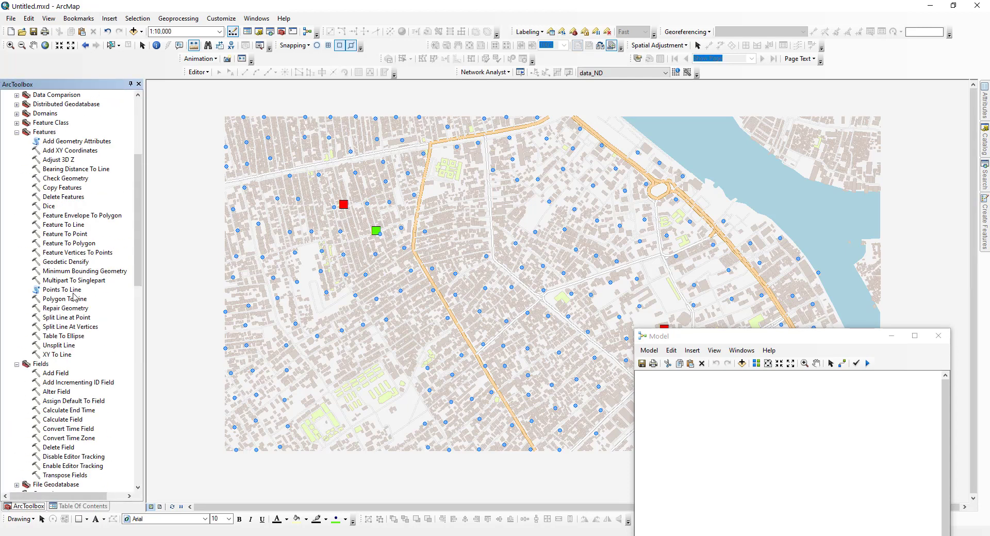
scroll(83, 348, "down", 18)
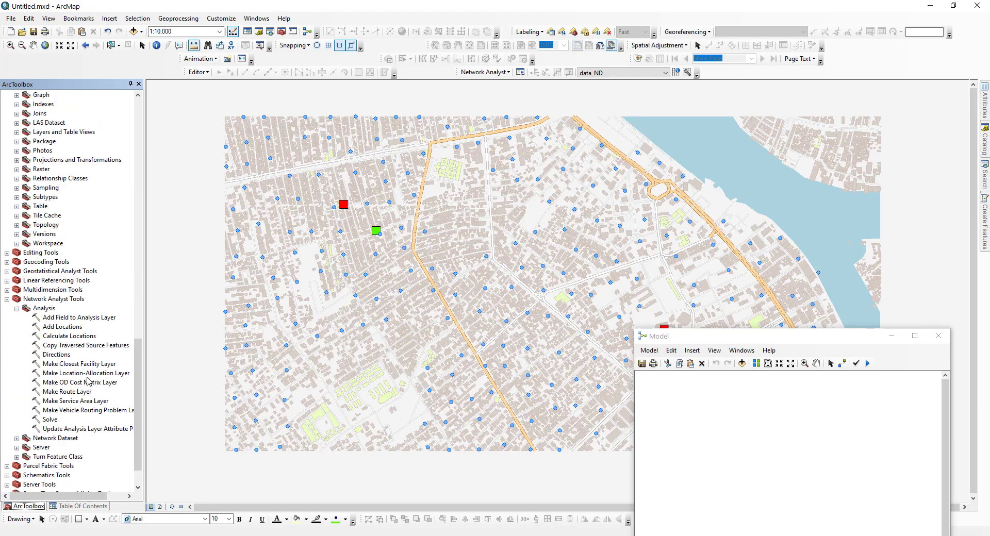
left_click_drag(86, 373, 755, 421)
double_click(755, 419)
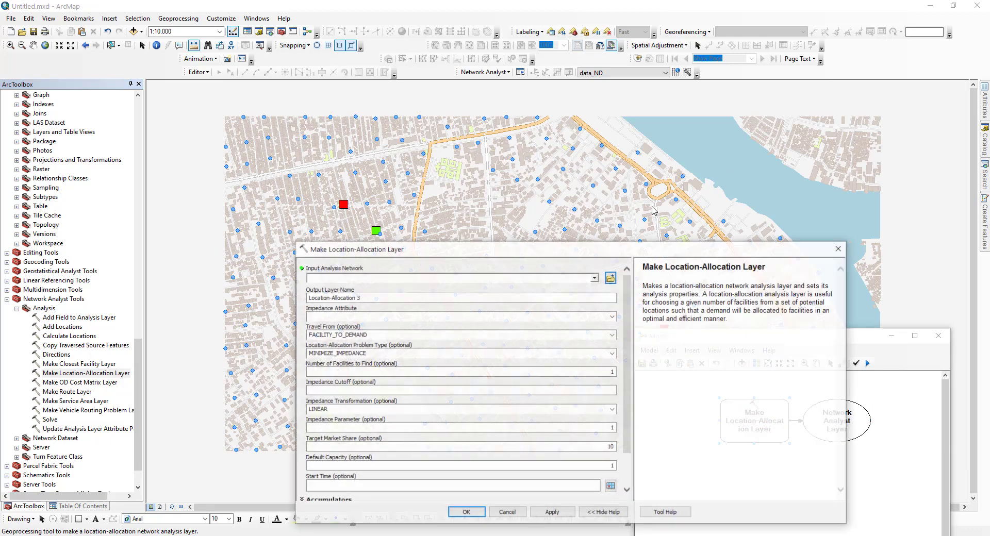
left_click(595, 278)
left_click(340, 287)
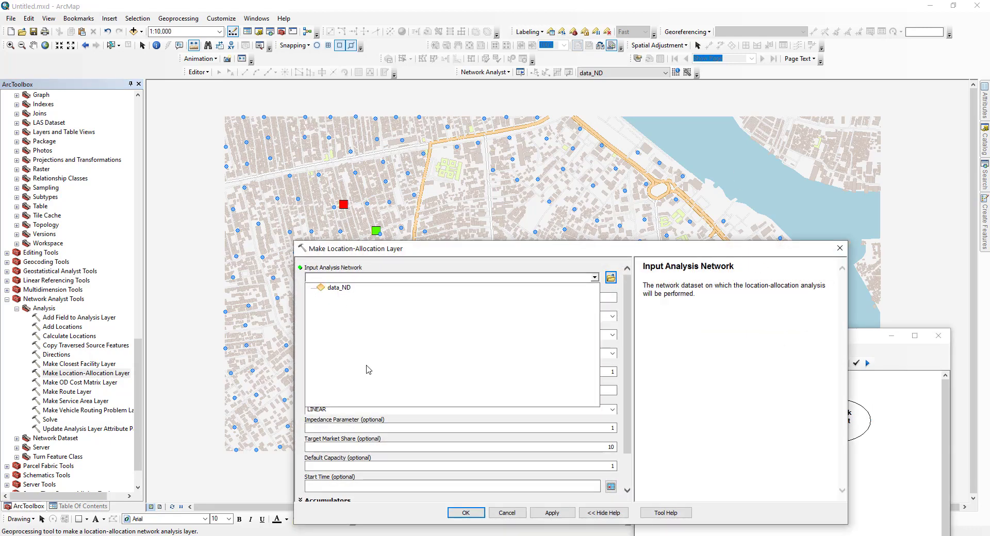
left_click(465, 512)
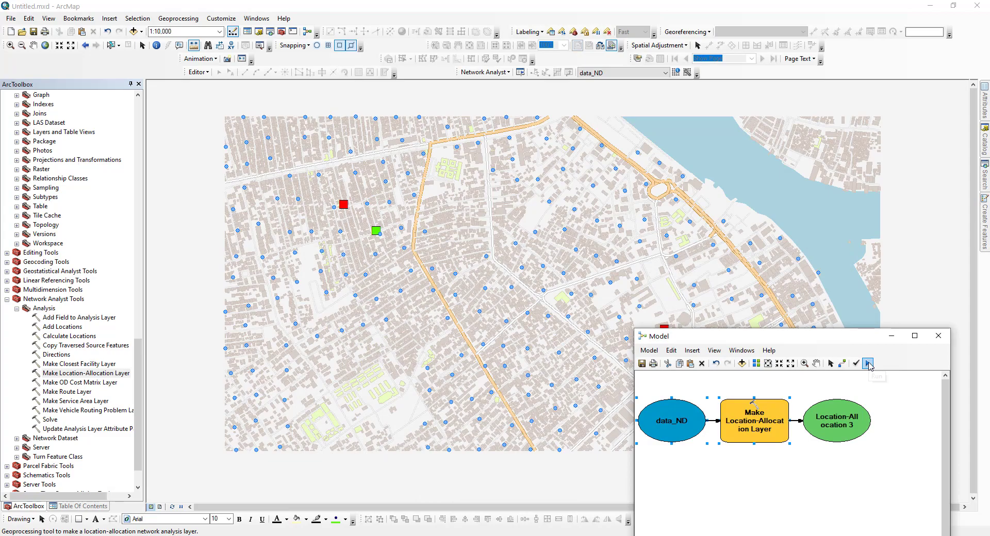
Run the model and add its Location-Allocation 3 output to the map display.
left_click(868, 363)
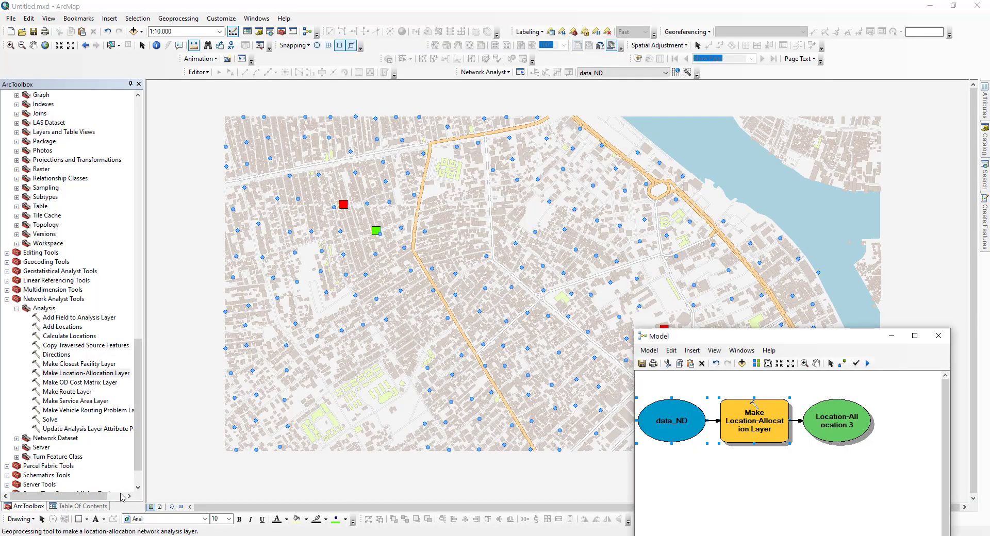
left_click(87, 507)
right_click(854, 418)
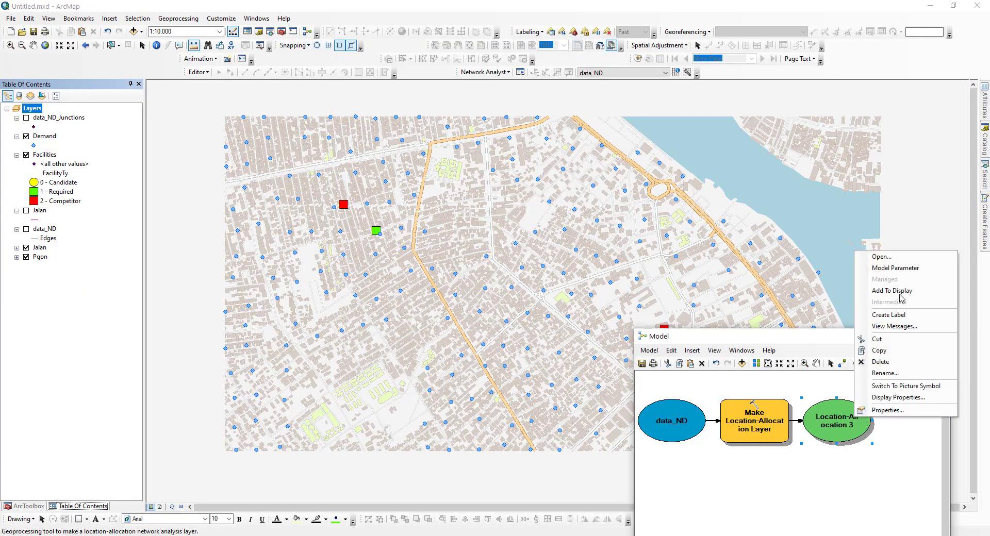
left_click(900, 292)
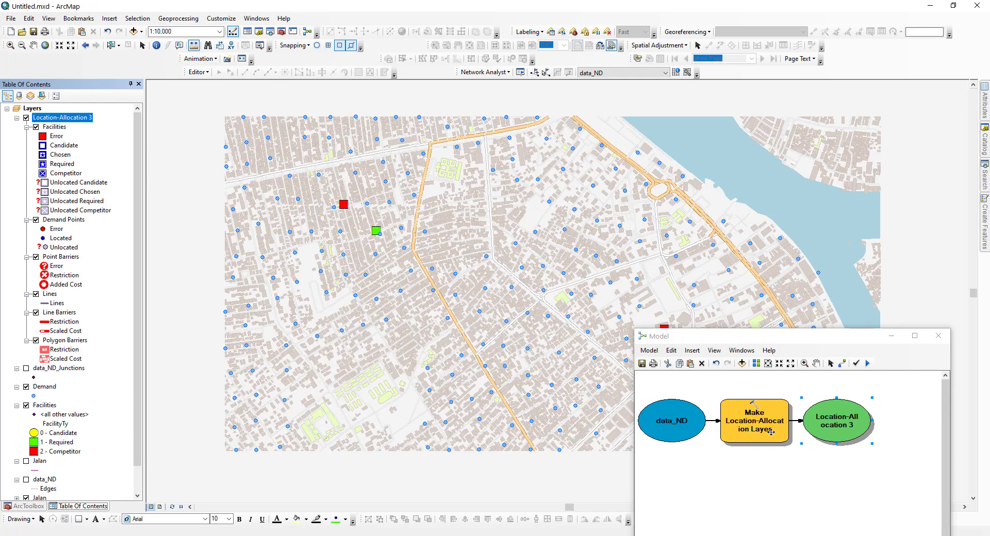
left_click(483, 72)
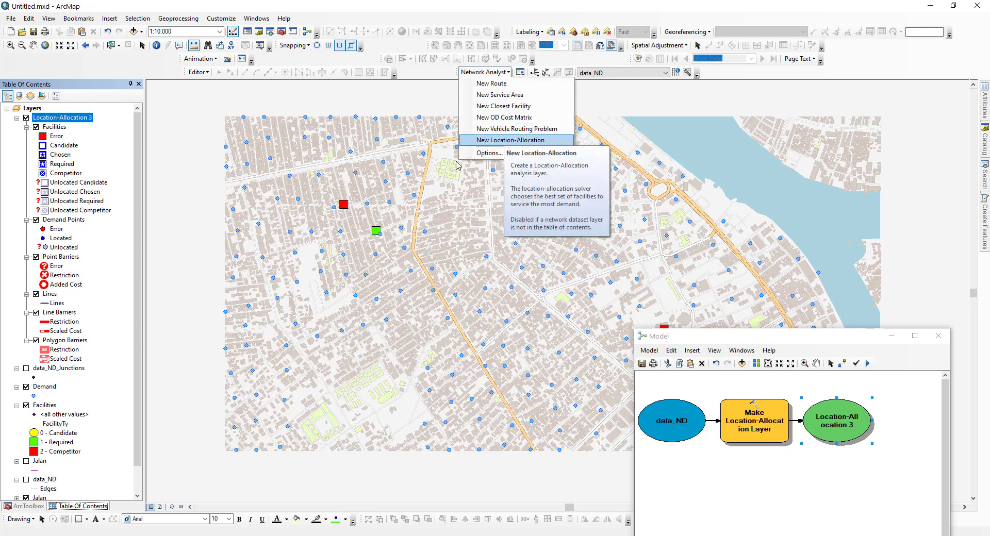
Show the Network Analyst window and place four facilities by hand on the map in the Location-Allocation 3 layer.
left_click(58, 122)
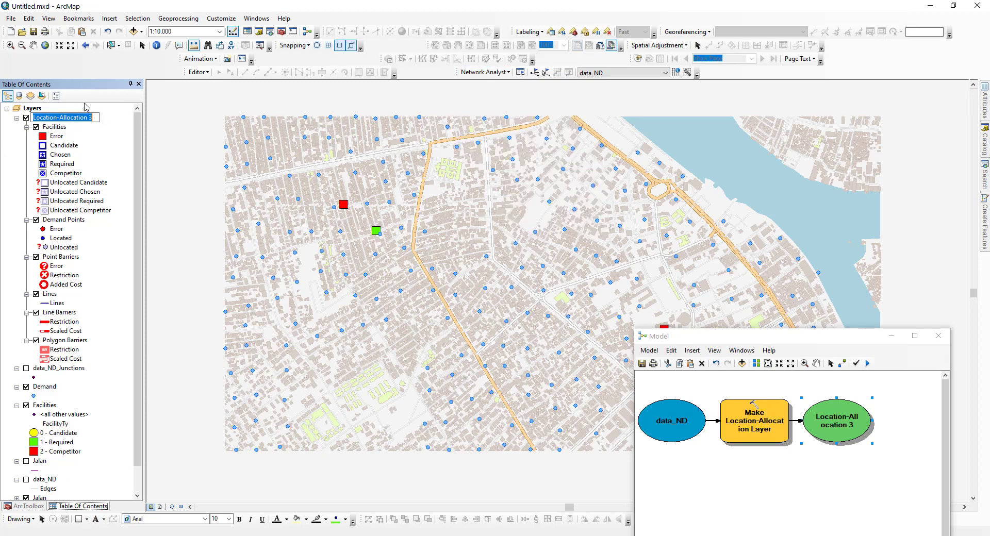
left_click(520, 72)
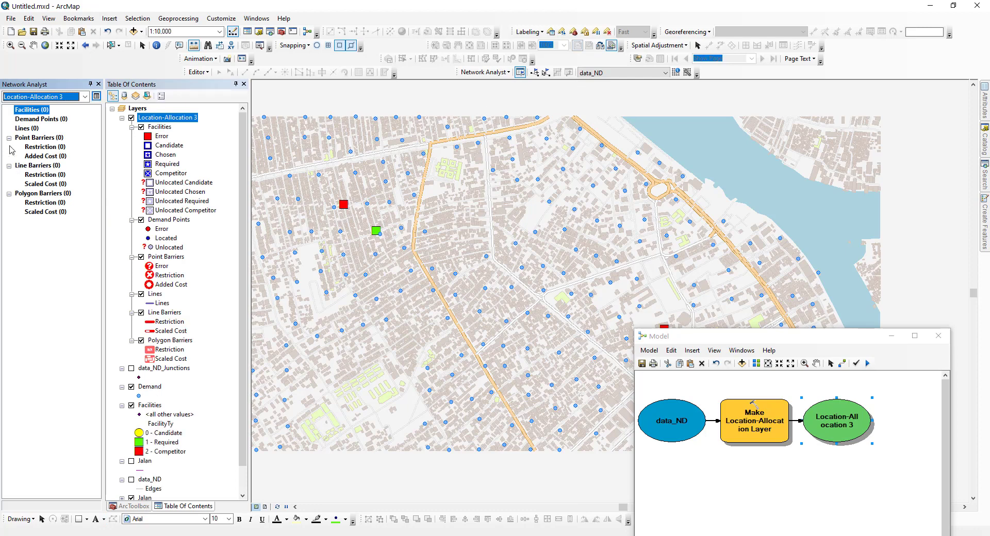
left_click(34, 110)
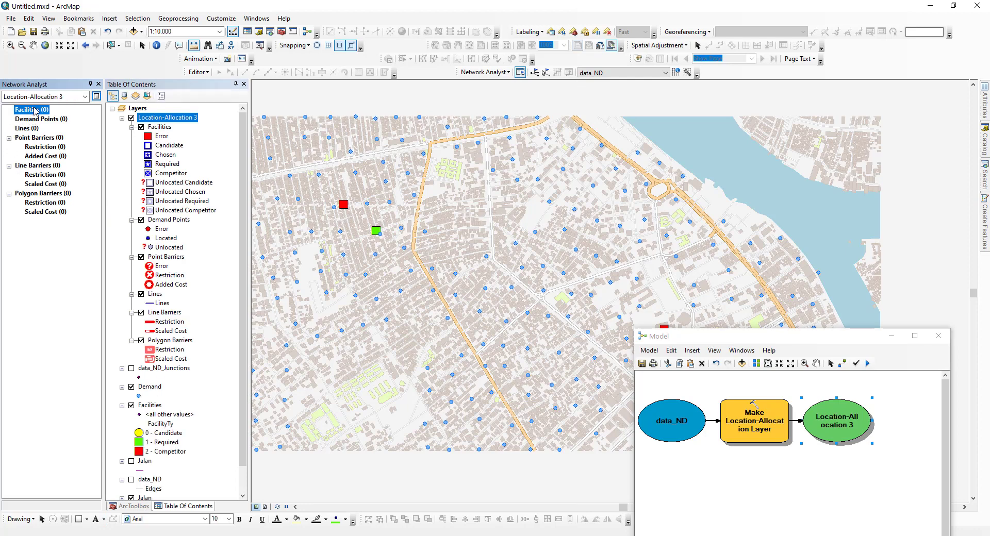
left_click(536, 73)
left_click(510, 151)
left_click(602, 247)
left_click(504, 307)
left_click(447, 324)
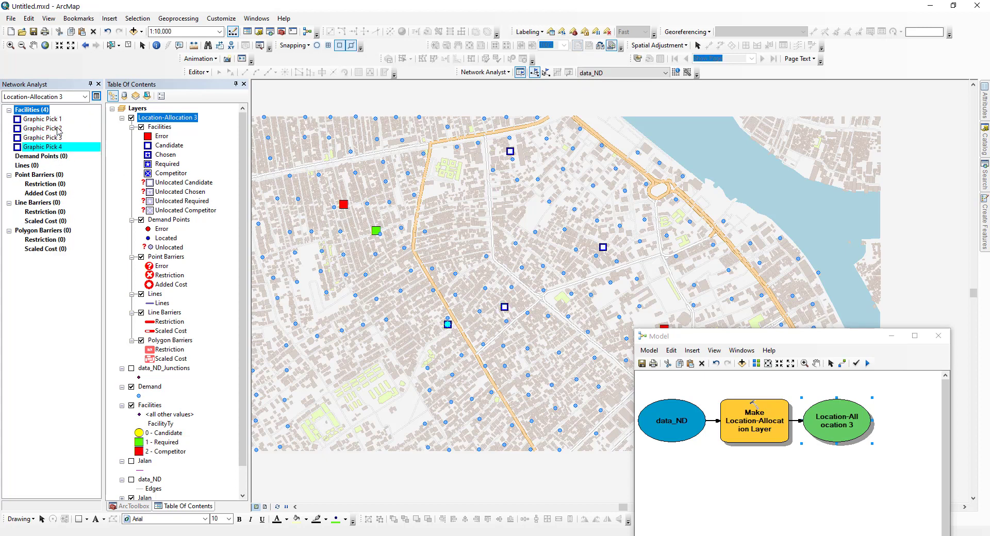
Load the Facilities point layer into the analysis layer's facilities, and remove the Location-Allocation 3 layer from the map.
right_click(46, 114)
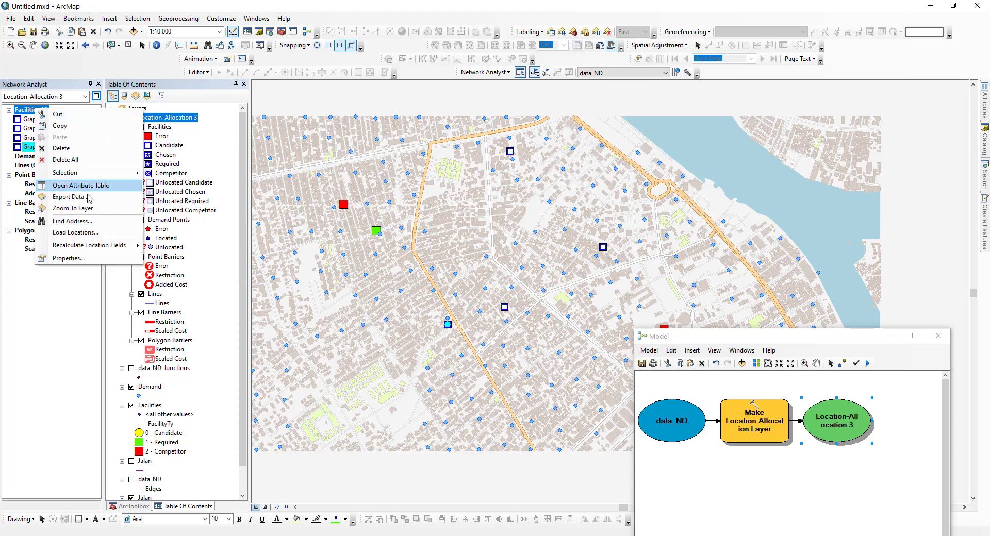
left_click(104, 233)
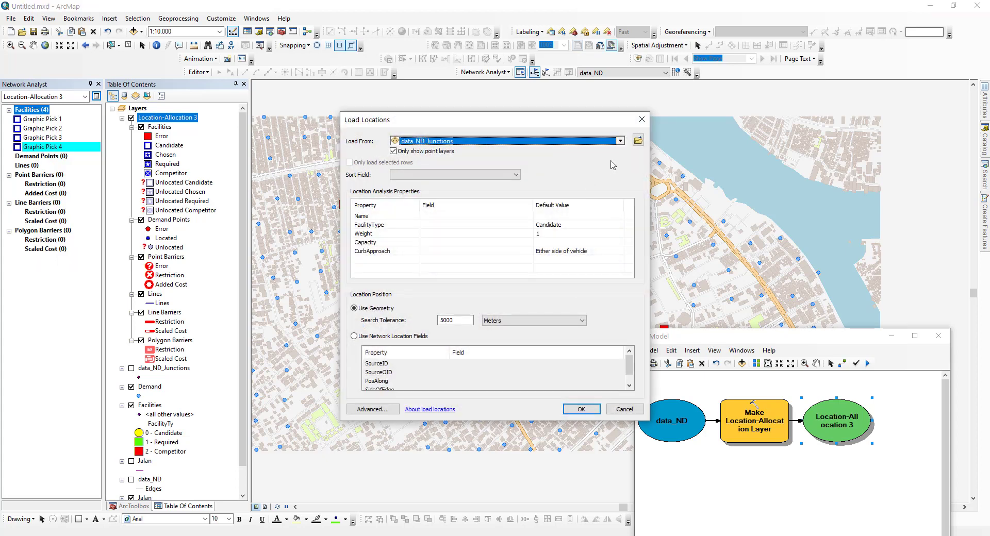
left_click(620, 141)
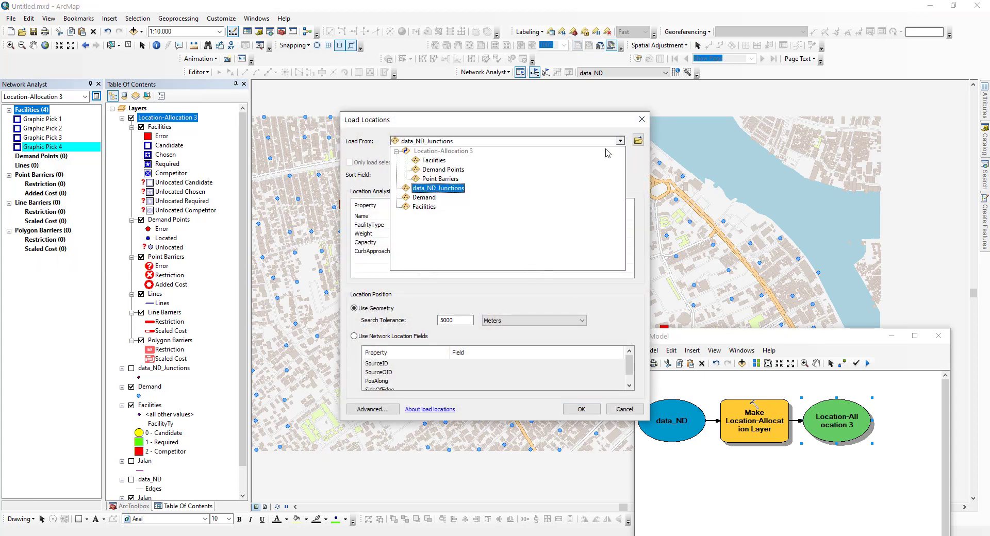
left_click(422, 195)
left_click(581, 409)
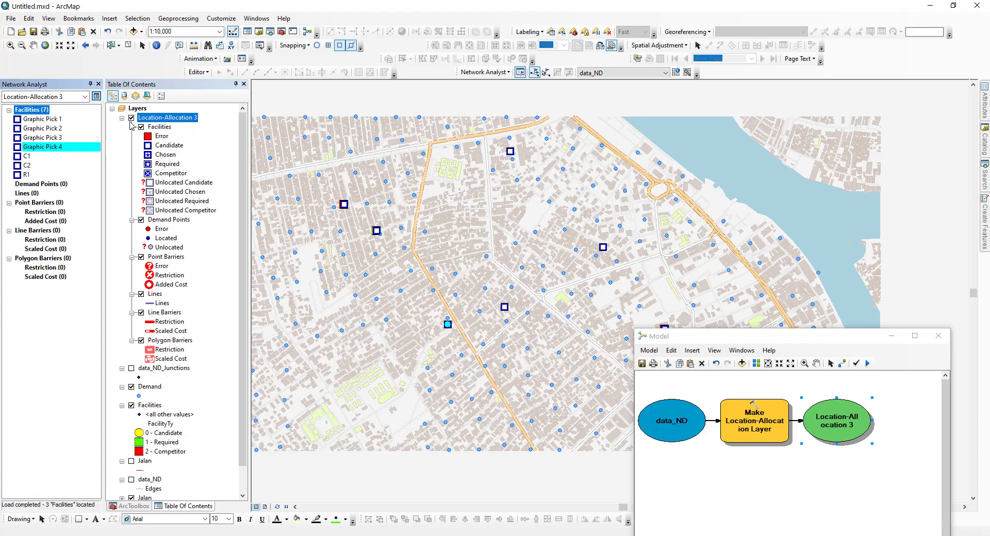
right_click(158, 119)
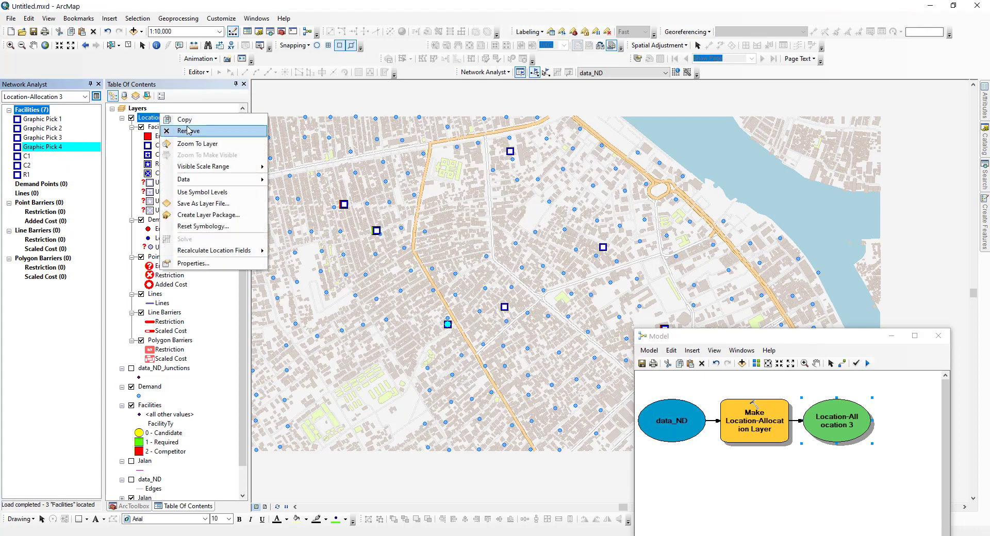
left_click(188, 131)
Add two Add Locations tools to the model, beside the Location-Allocation 3 output.
left_click(130, 506)
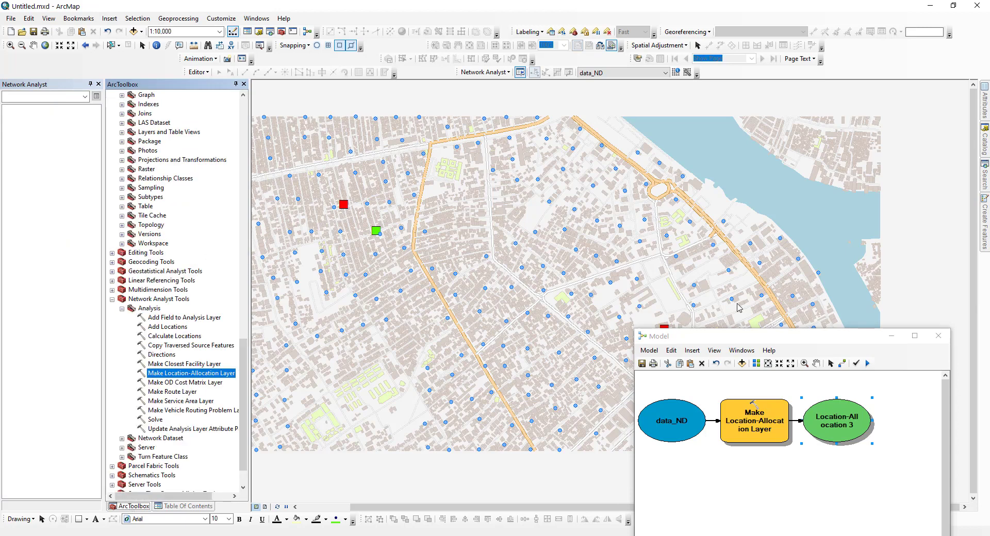
left_click_drag(736, 340, 558, 259)
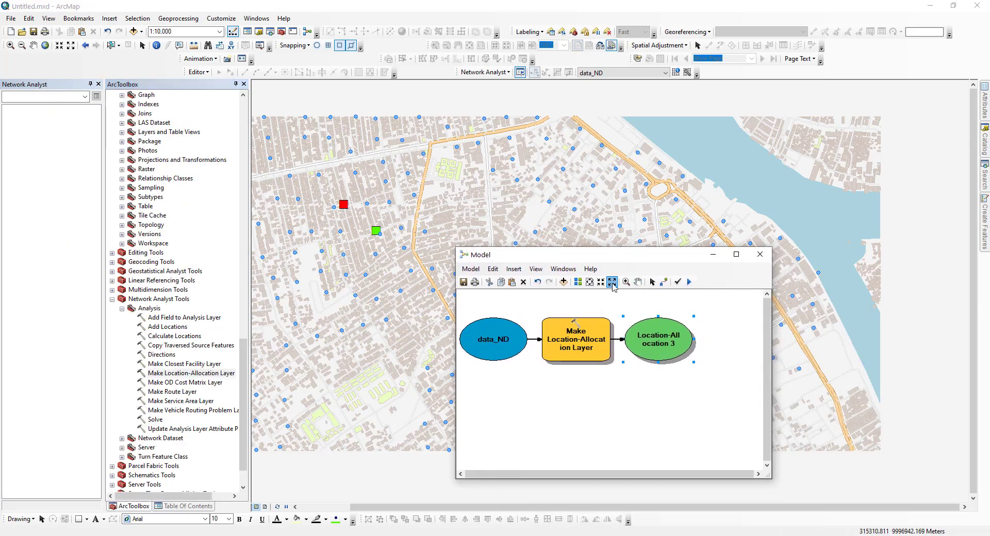
left_click(638, 284)
left_click_drag(642, 336, 611, 327)
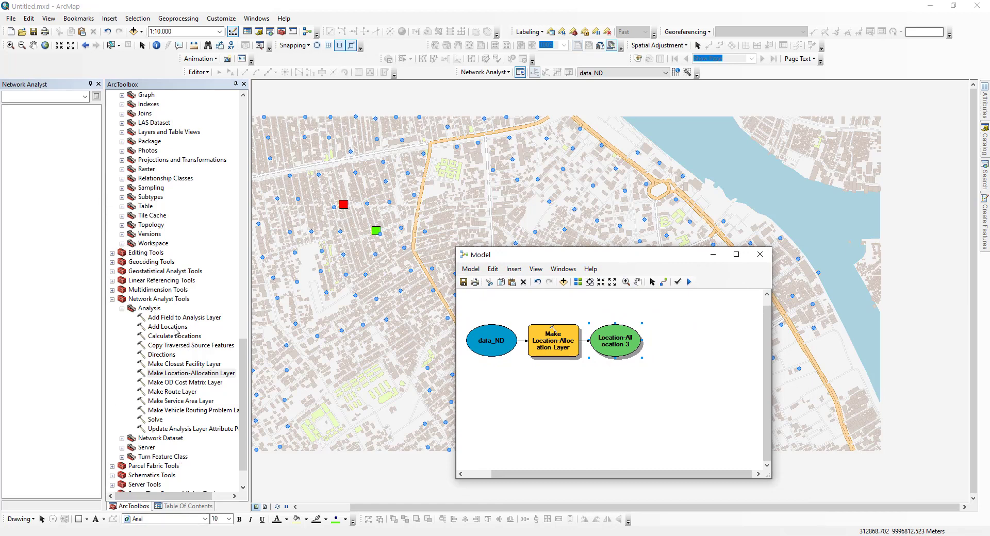
left_click_drag(175, 332, 681, 330)
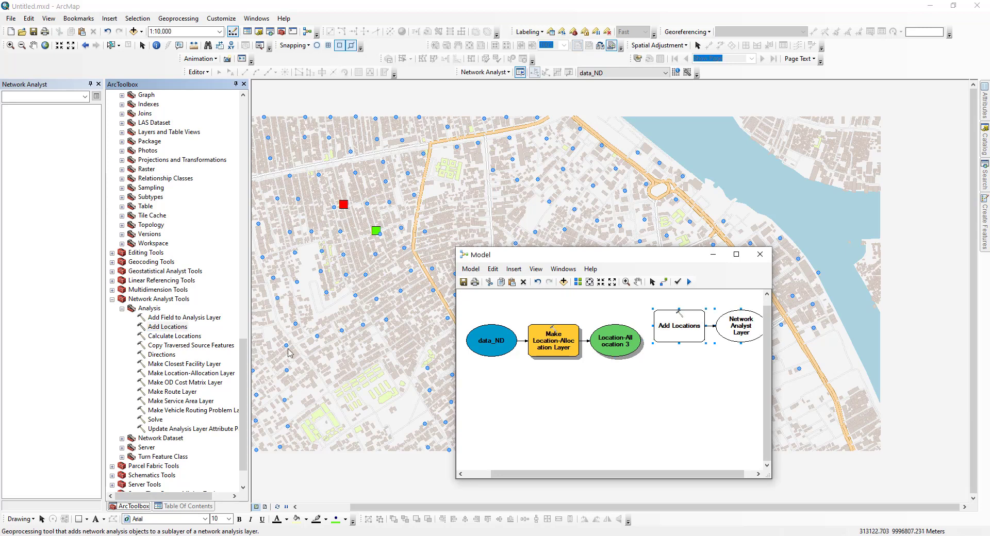
left_click_drag(172, 328, 672, 380)
Connect Location-Allocation 3 to the first Add Locations tool and set it to load Demand into the Demand Points sublayer.
left_click(663, 281)
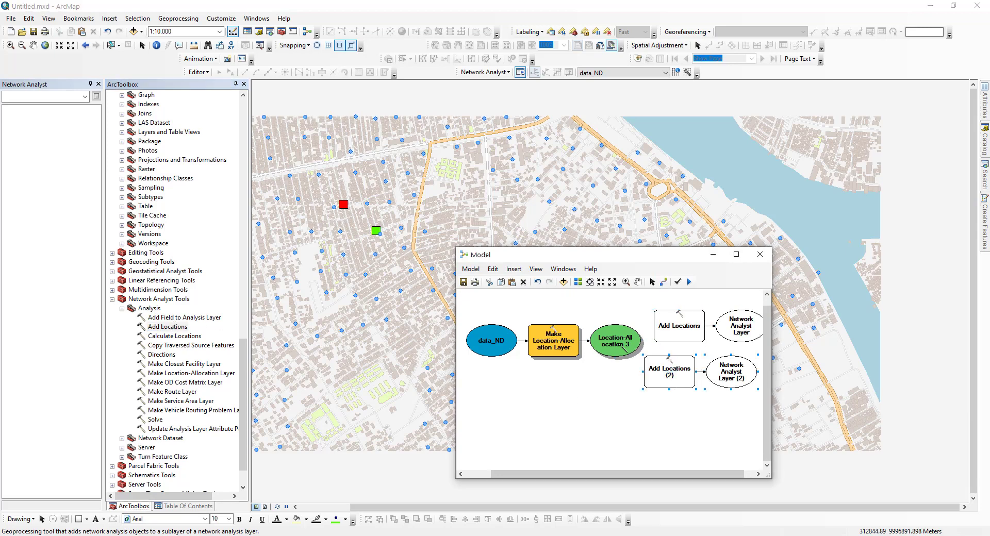
left_click_drag(639, 330, 678, 330)
left_click(688, 336)
double_click(677, 321)
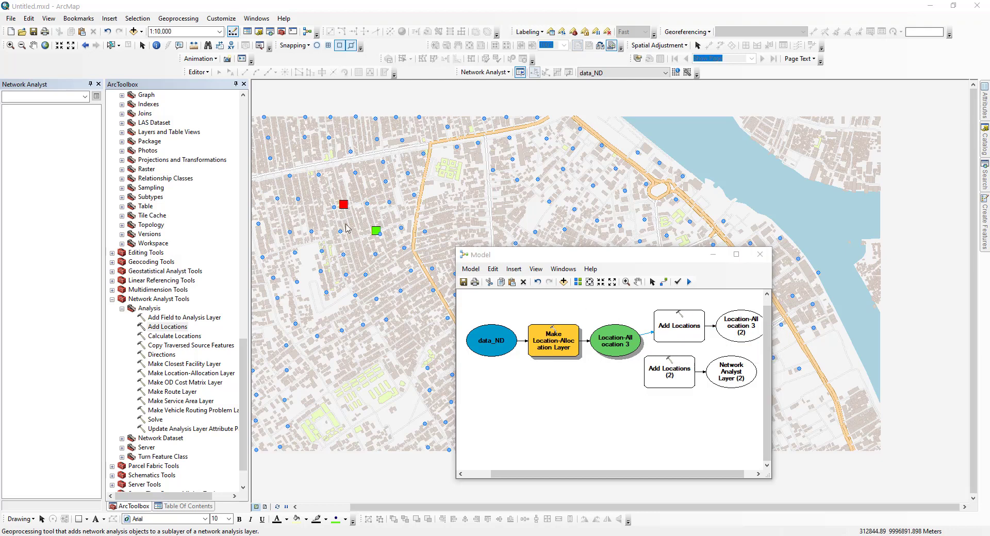
left_click(613, 298)
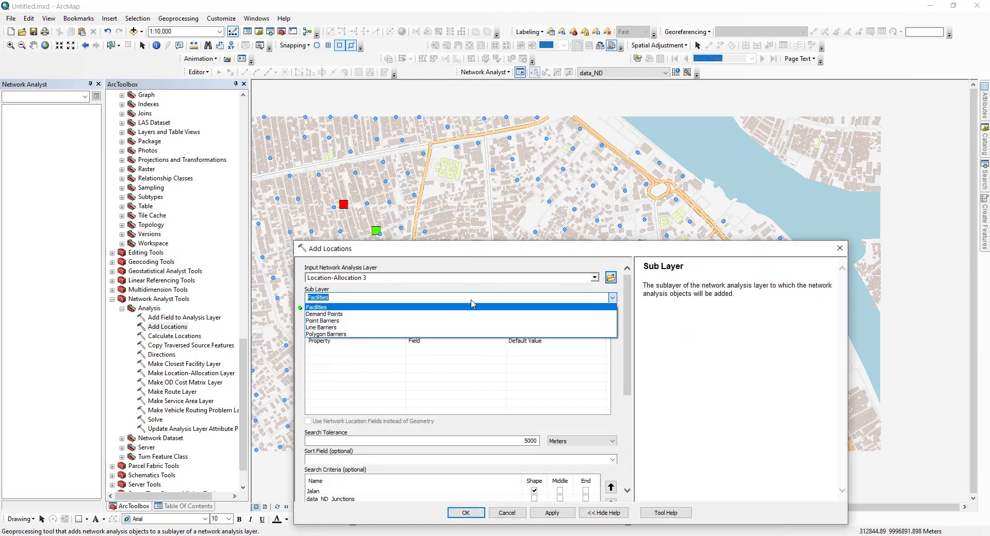
left_click(554, 314)
left_click(595, 318)
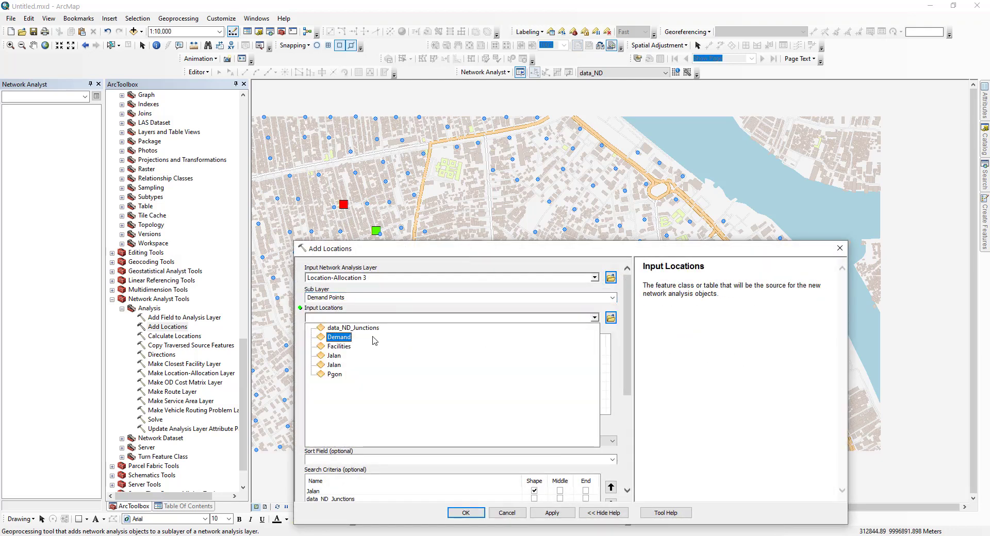
left_click(343, 337)
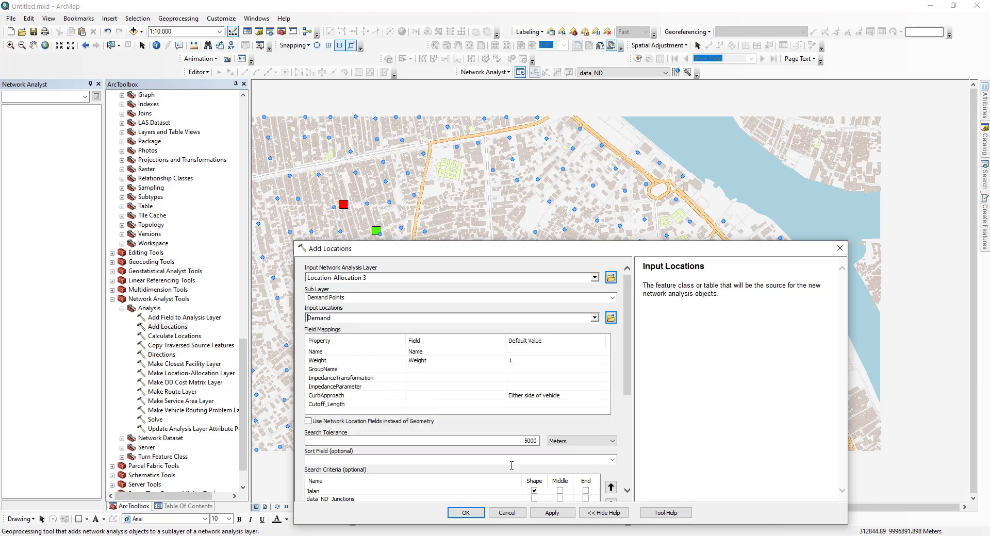
left_click(466, 513)
Connect Location-Allocation 3 to Add Locations (2) and load Facilities into the Facilities sublayer, mapping FacilityType to the FacilityTy field.
left_click_drag(620, 345, 667, 375)
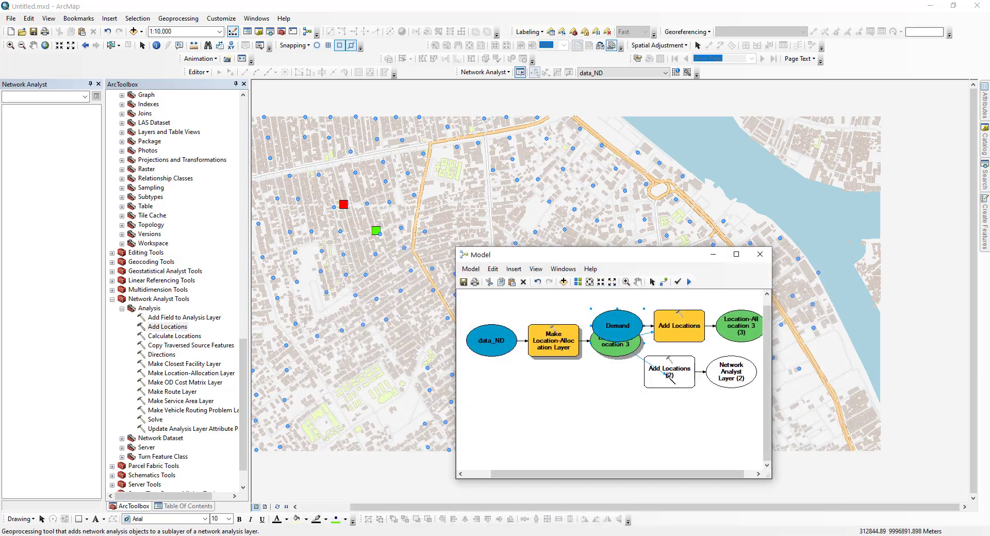
left_click(690, 379)
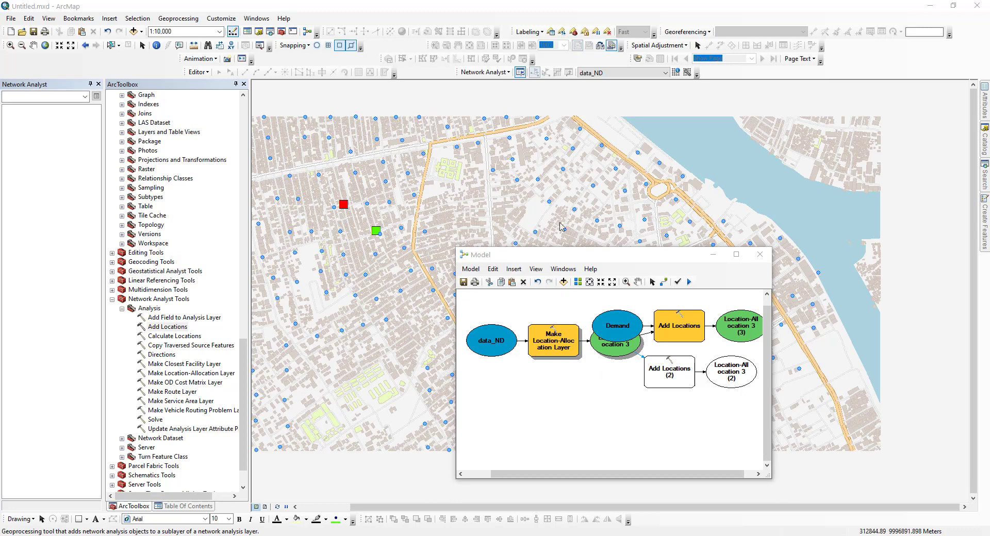
double_click(649, 366)
left_click(595, 320)
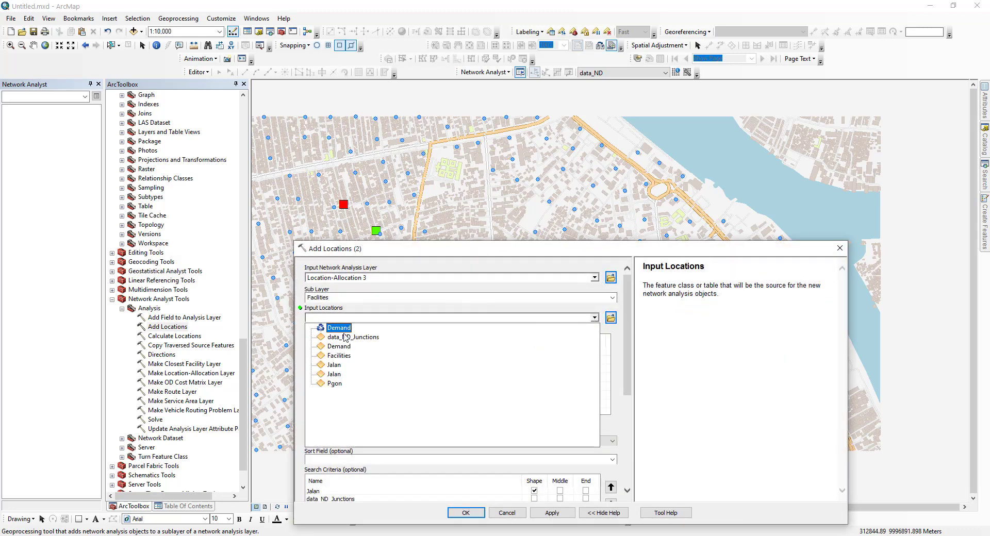
left_click(338, 355)
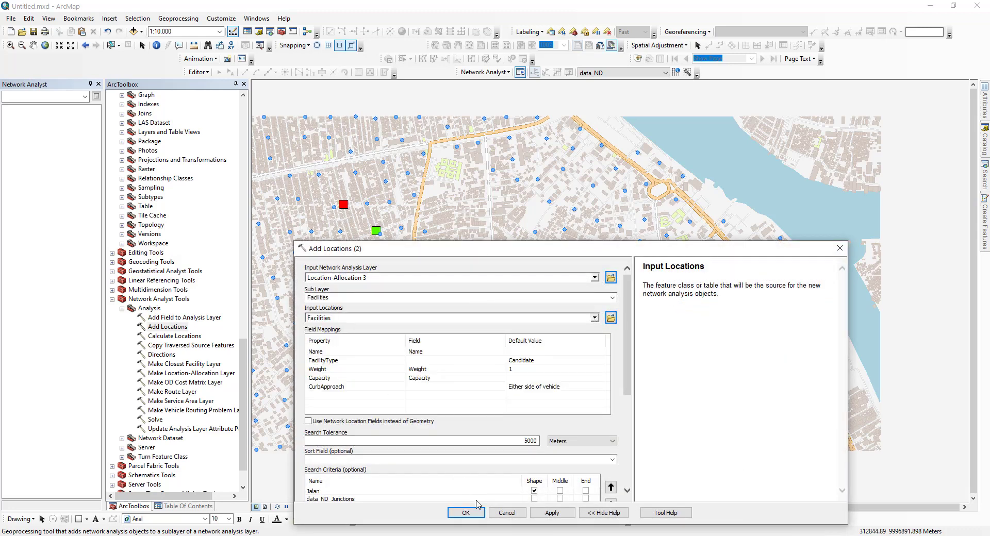
left_click(499, 361)
left_click(500, 361)
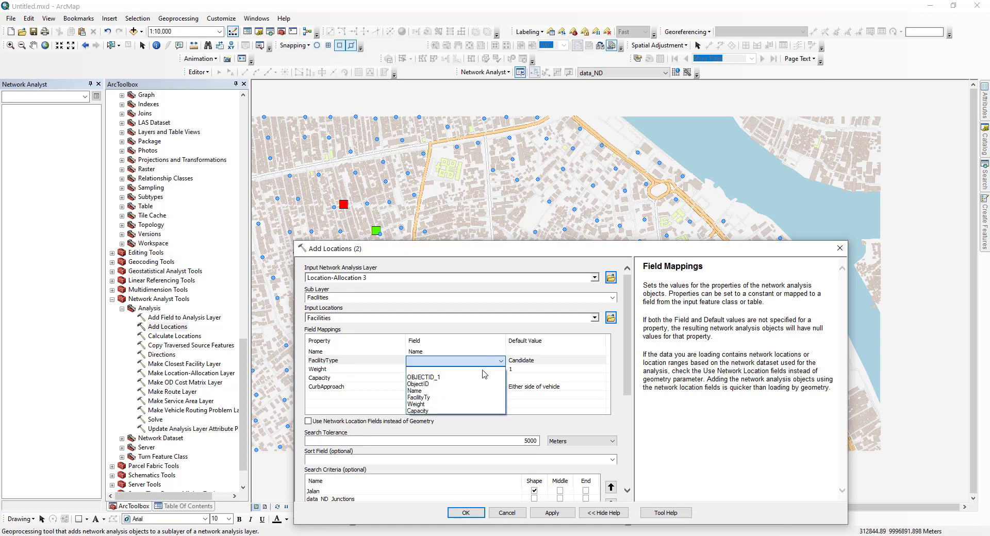
left_click(448, 397)
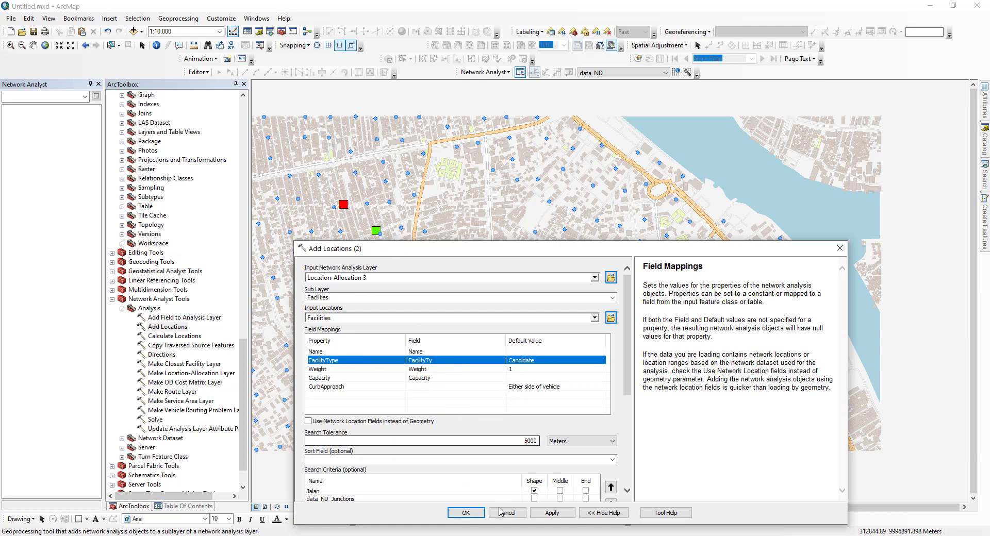
left_click(474, 516)
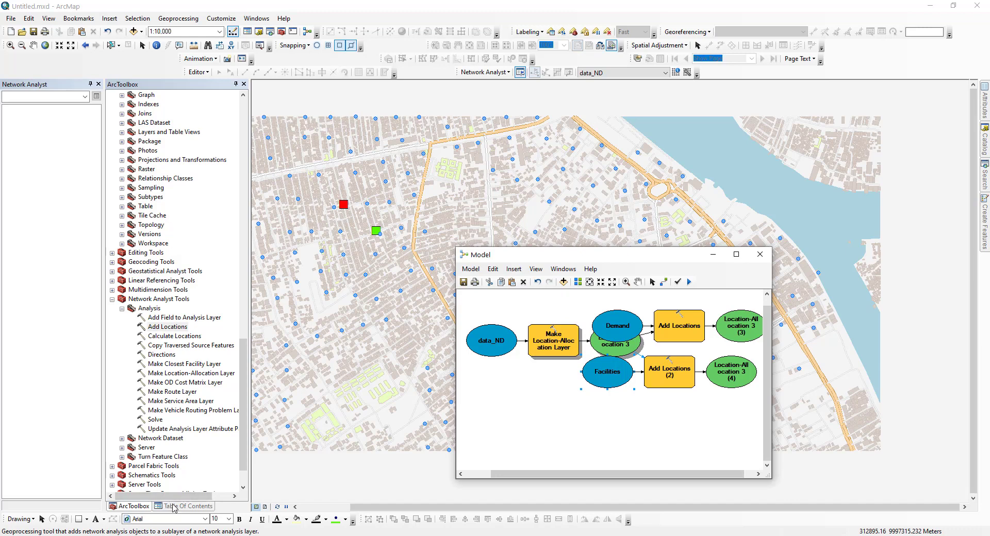
Add a third Add Locations tool, connect Location-Allocation 3 to it, and set it to load Demand into the Facilities sublayer.
left_click_drag(170, 329, 665, 423)
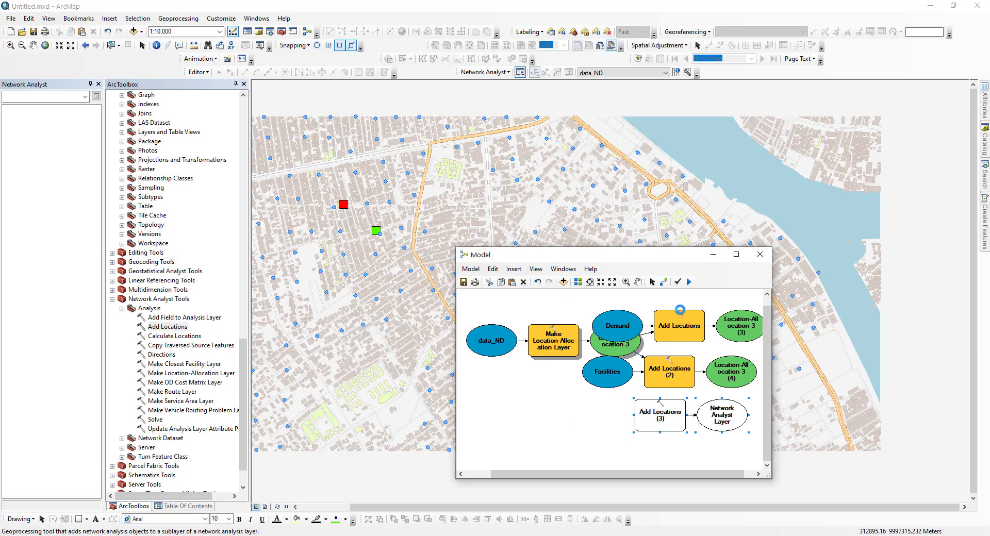
left_click(663, 281)
left_click_drag(625, 344, 662, 415)
left_click(690, 424)
left_click(655, 413)
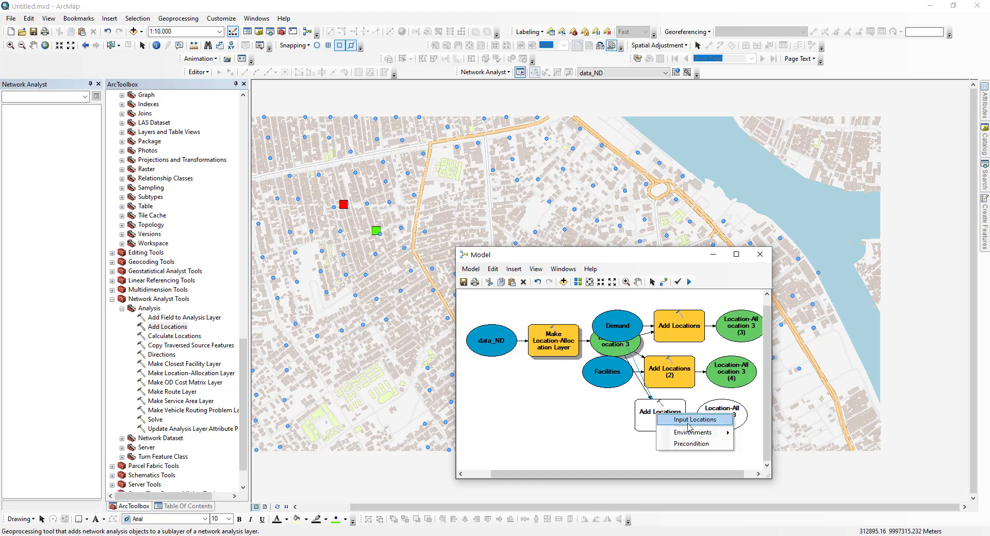
left_click(691, 423)
left_click(441, 254)
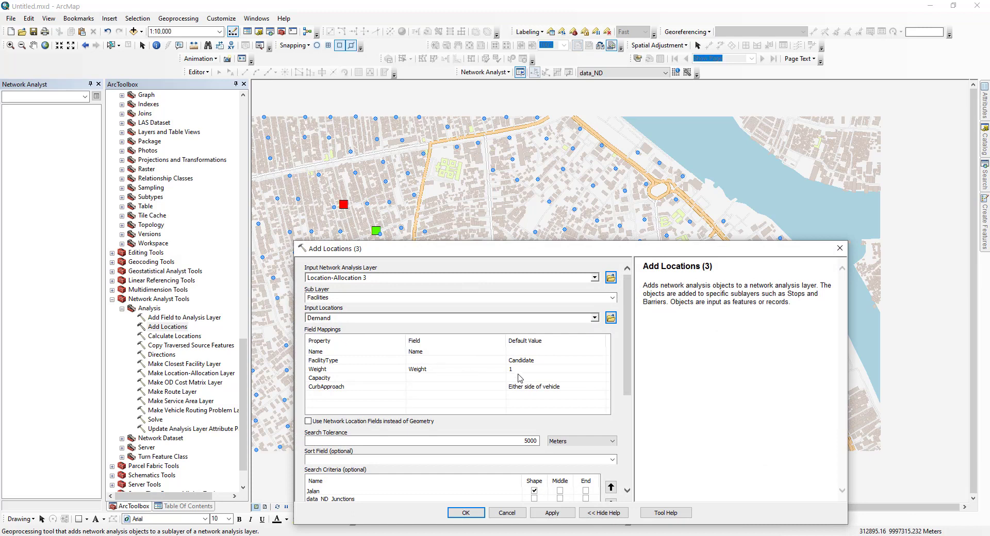
left_click(472, 513)
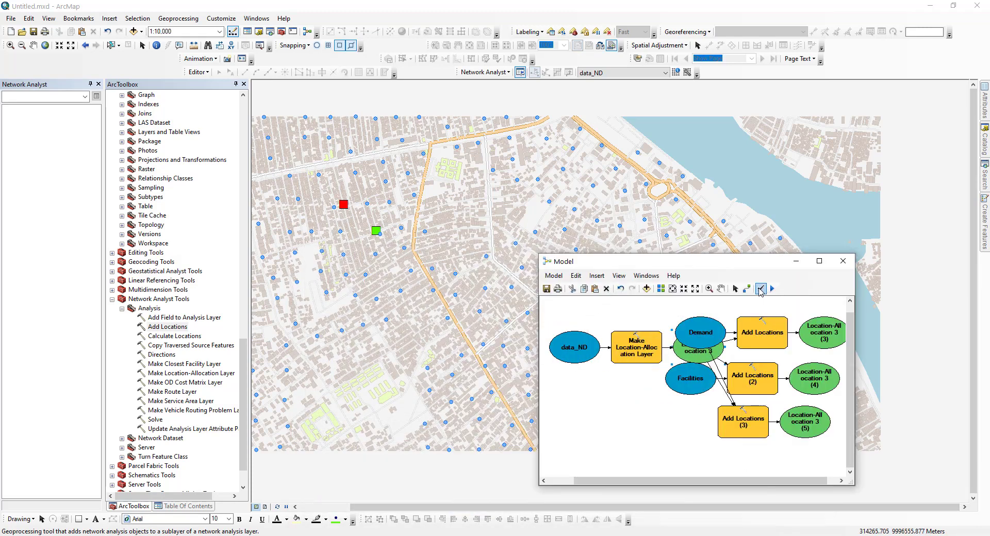
Add the Location-Allocation 3 output to the map display, run the model and show the map's layer list.
right_click(704, 354)
left_click(740, 393)
left_click(771, 289)
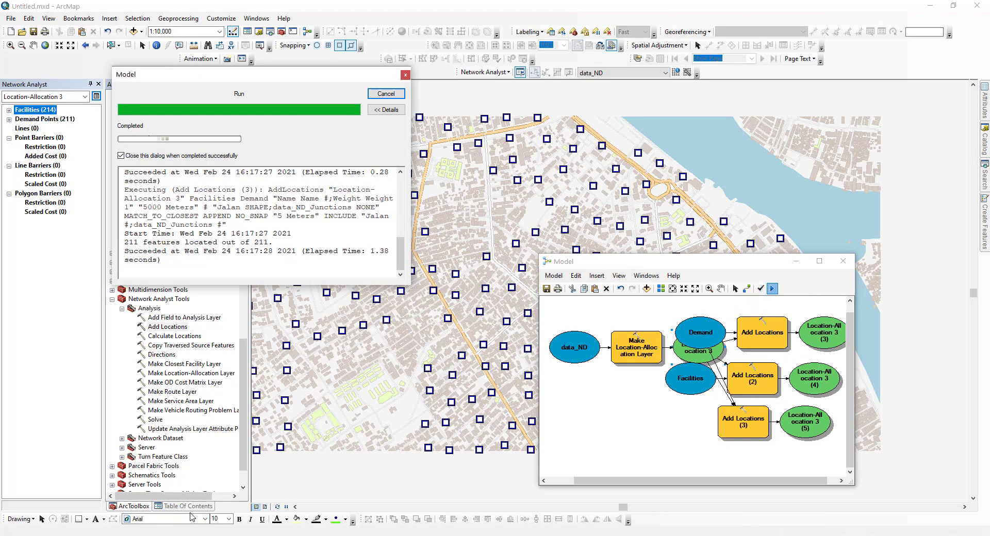
left_click(190, 507)
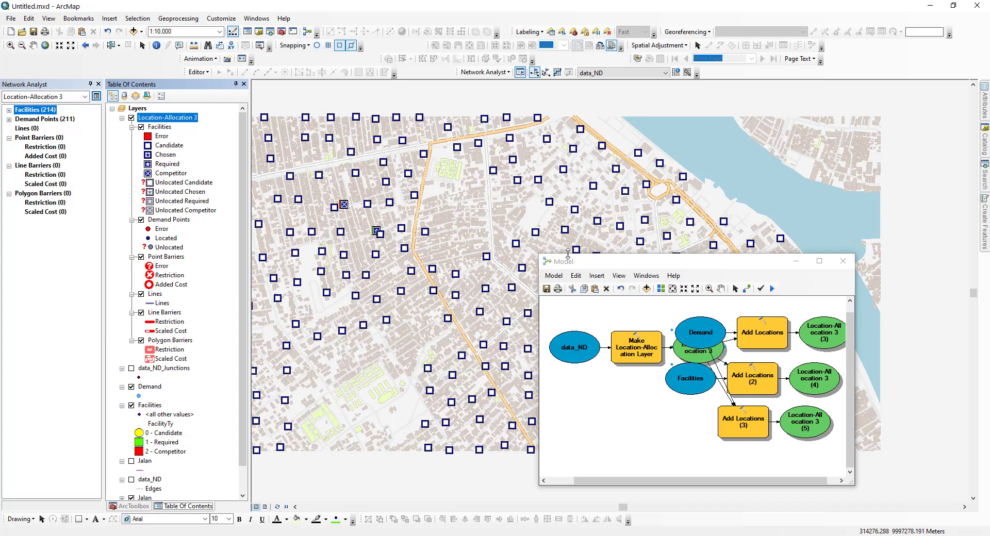
Move and enlarge the Model window, making room below the Add Locations (3) tool.
left_click_drag(585, 267, 499, 254)
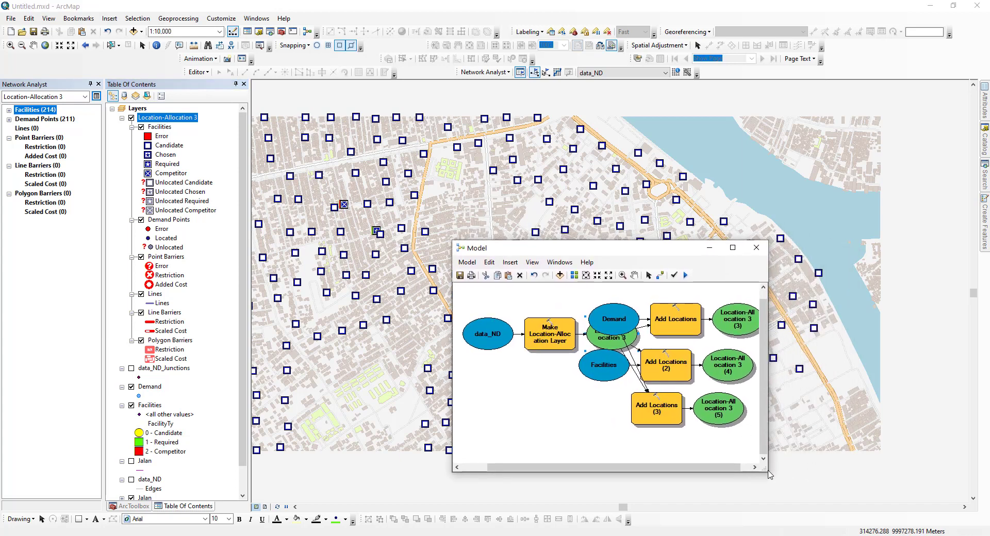
left_click_drag(767, 472, 897, 516)
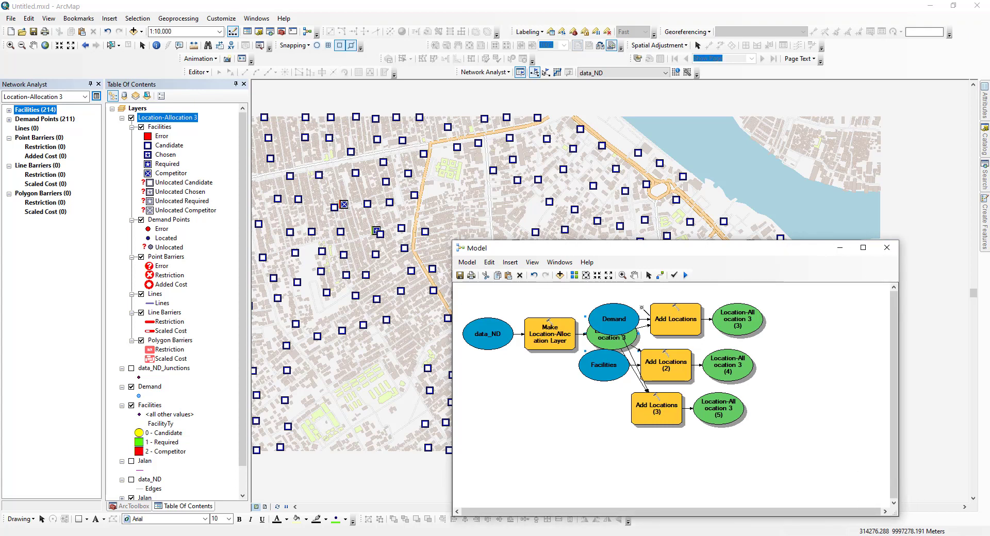
left_click(597, 276)
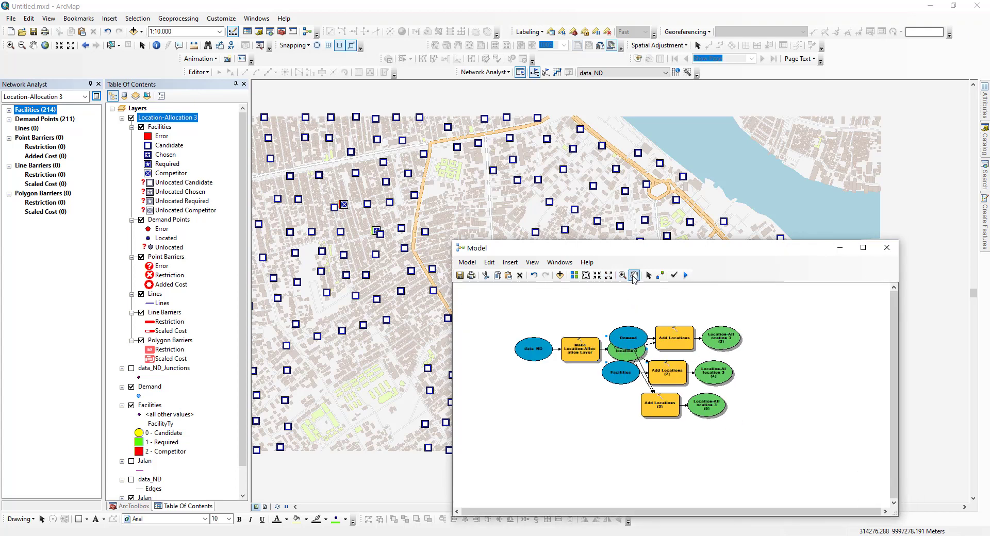
left_click(596, 277)
left_click(634, 276)
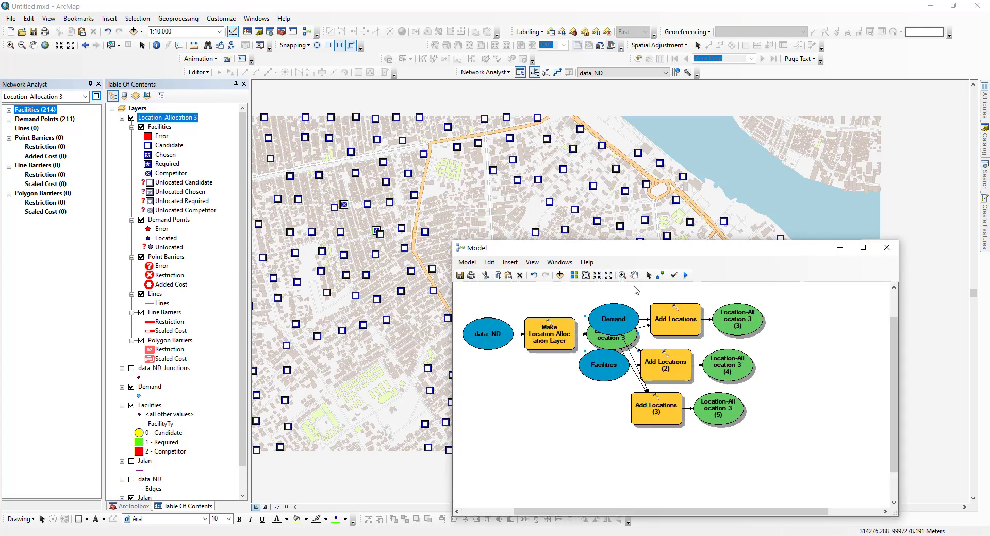
left_click_drag(644, 320, 660, 322)
left_click(649, 275)
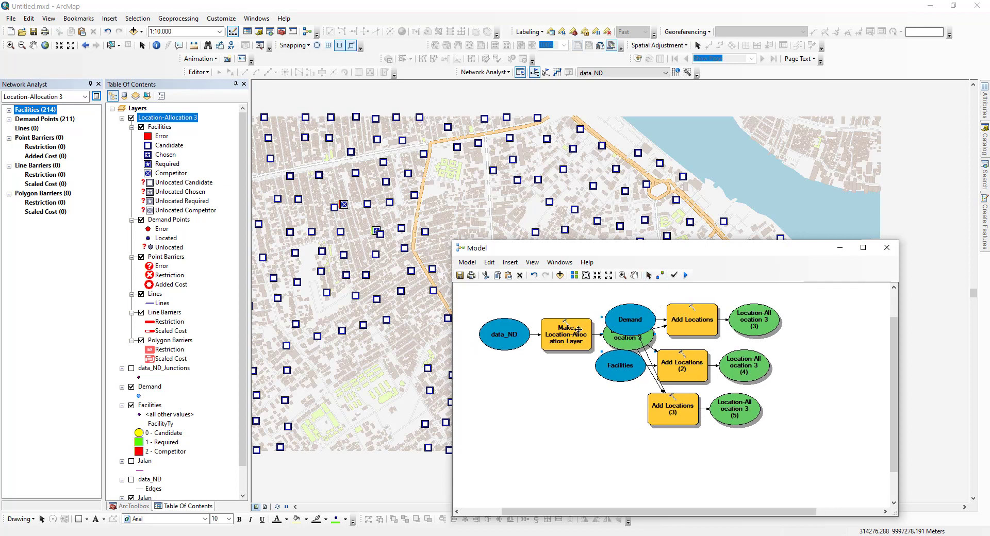
Add the Solve tool below Add Locations (3) in the model and connect Location-Allocation 3 to it as the network analysis layer.
mouse_move(578, 330)
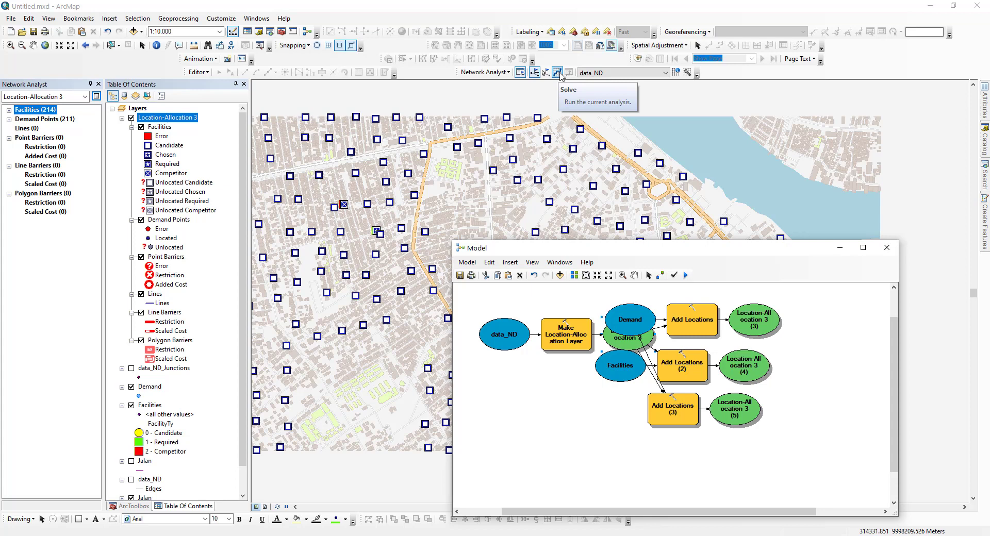
left_click(133, 506)
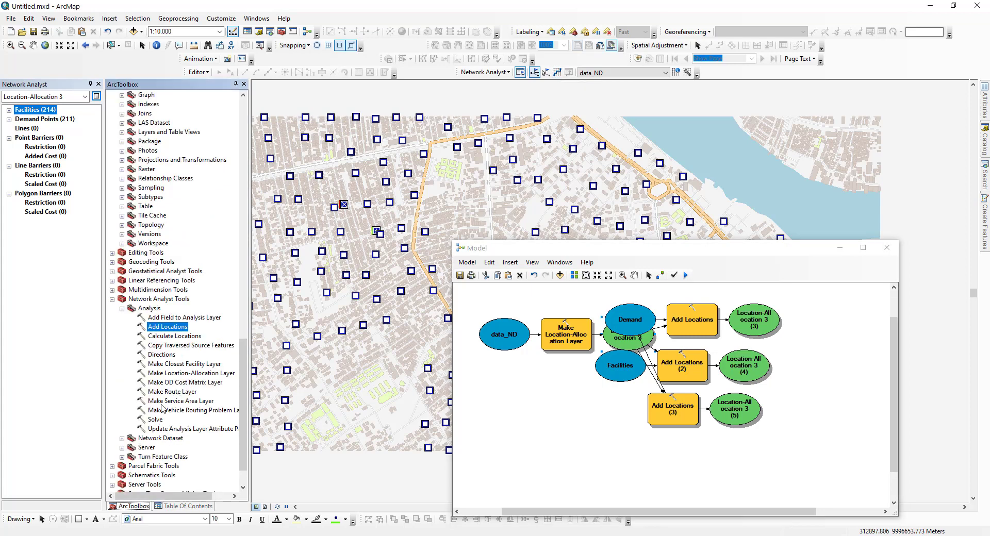
left_click_drag(155, 421, 672, 471)
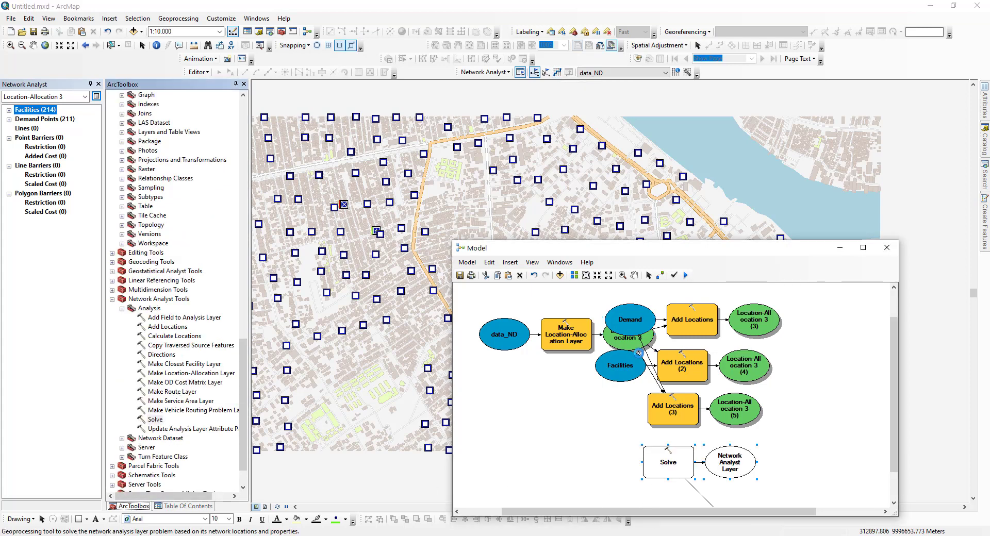
left_click(660, 275)
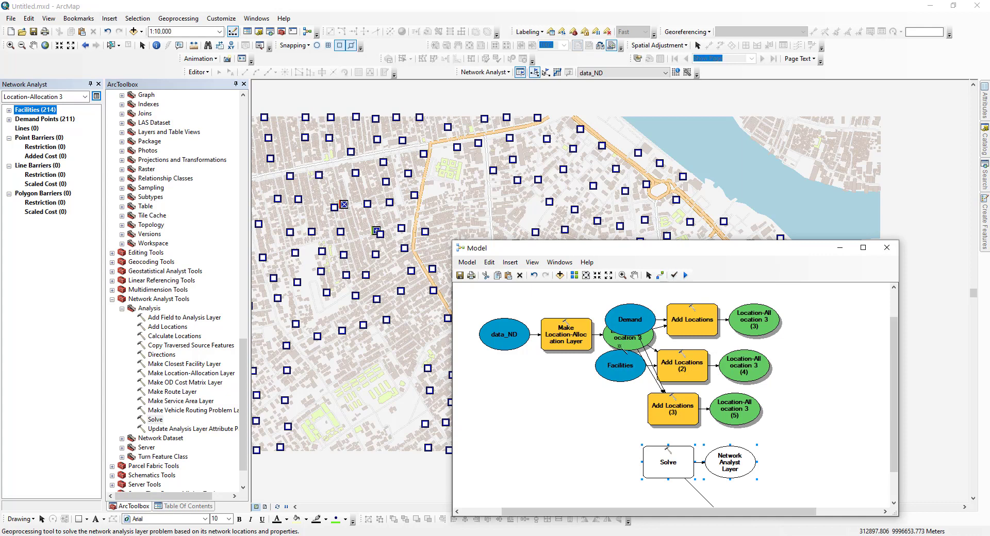
left_click(626, 344)
left_click(669, 479)
left_click(705, 469)
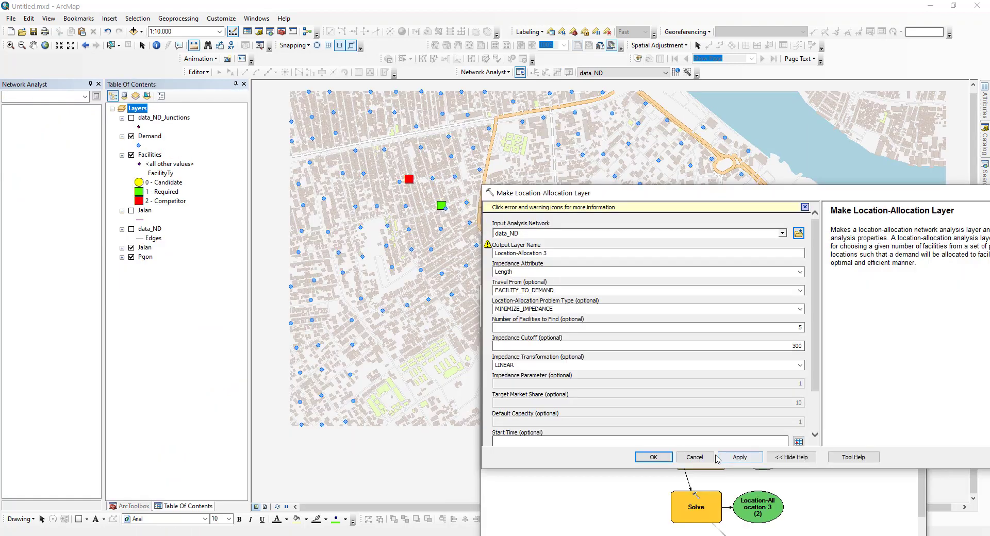
Set Make Location-Allocation Layer to find 6 facilities with an impedance cutoff of 500, and run the model.
key("Escape")
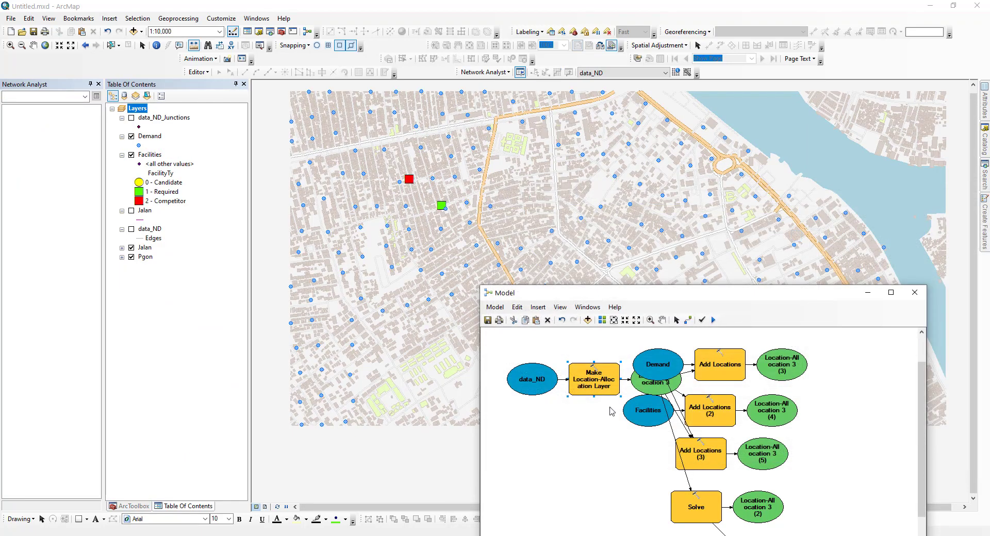
double_click(592, 380)
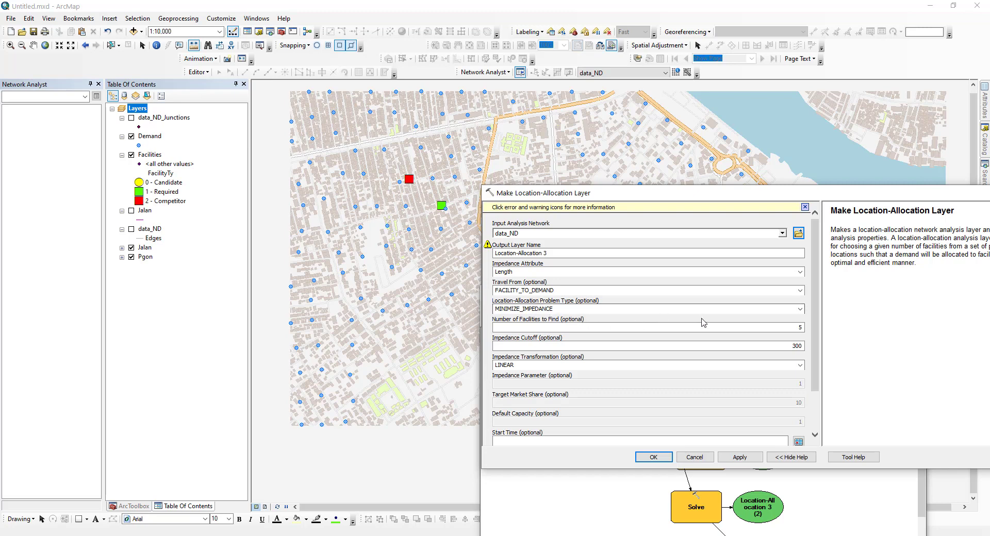
left_click(764, 346)
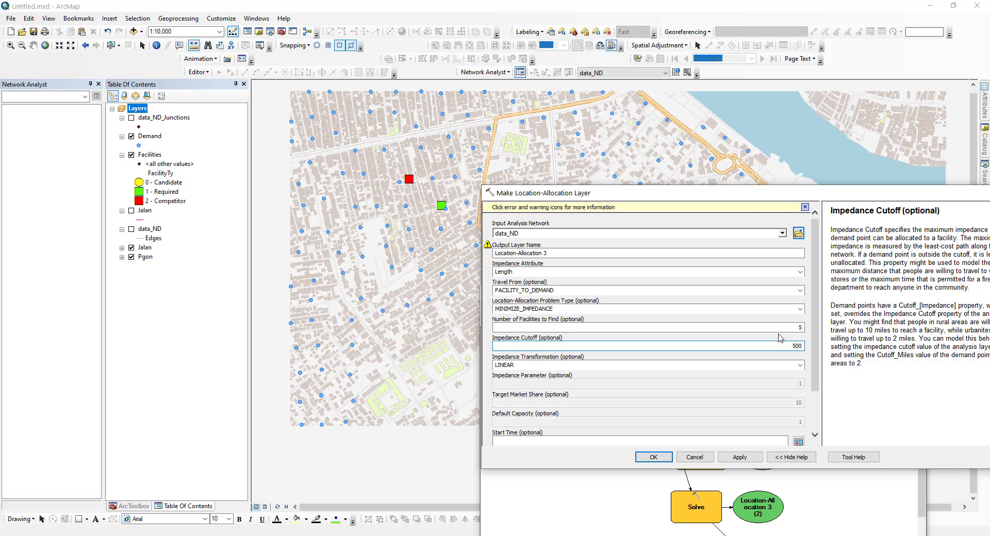
left_click(781, 327)
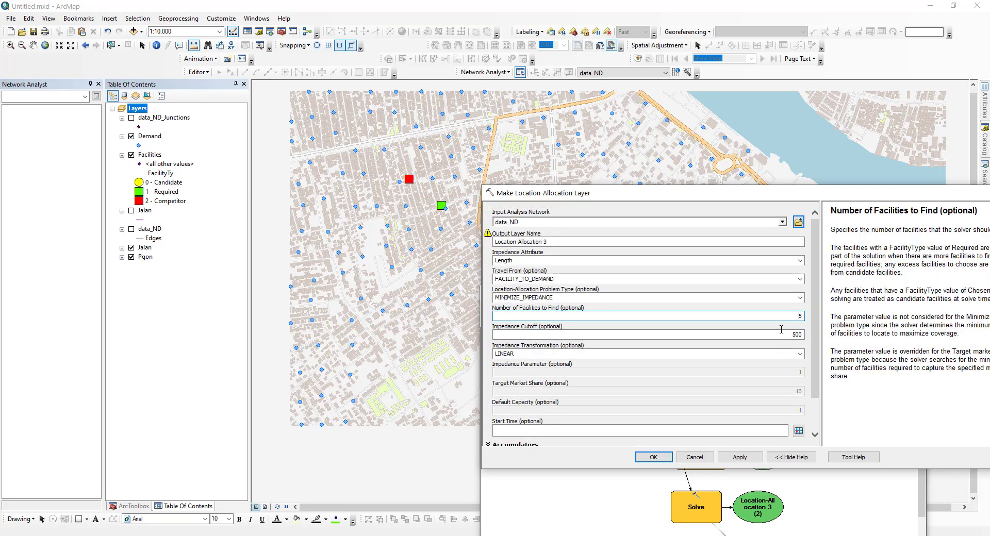
left_click(804, 334)
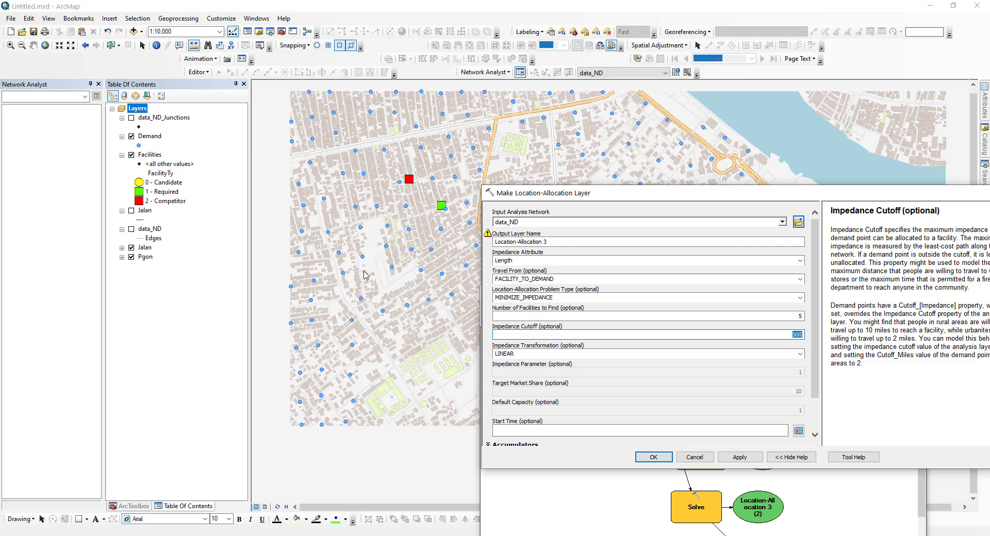
left_click(789, 313)
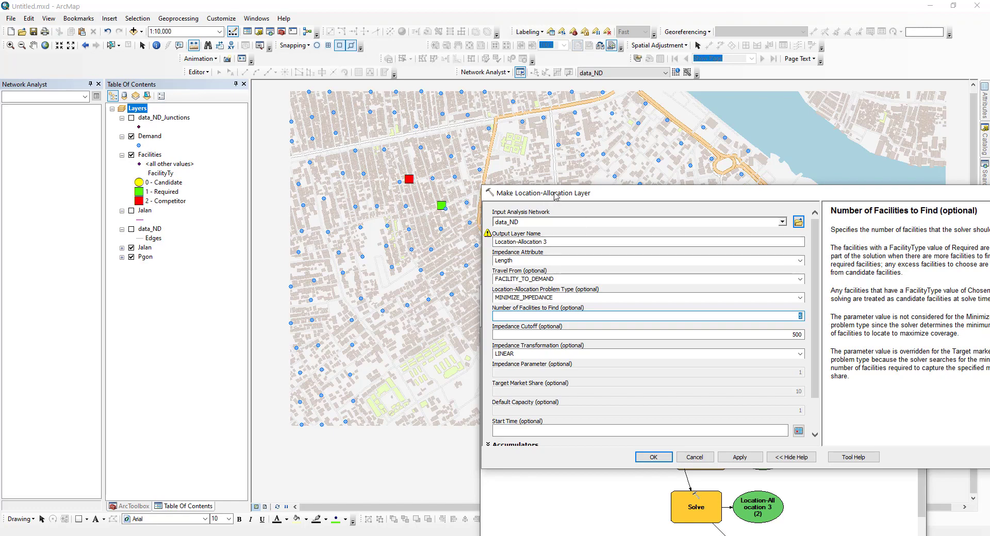
left_click_drag(554, 196, 484, 202)
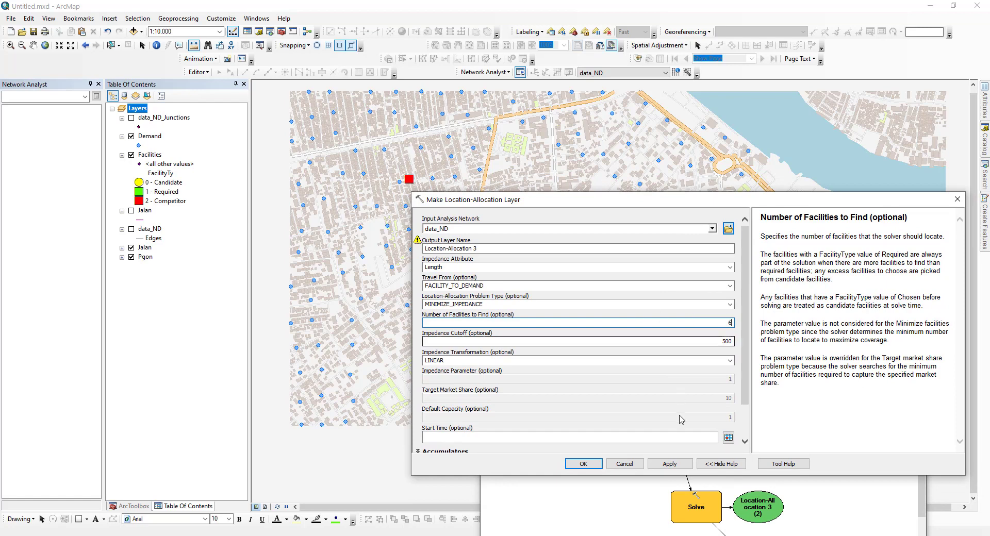
left_click(583, 464)
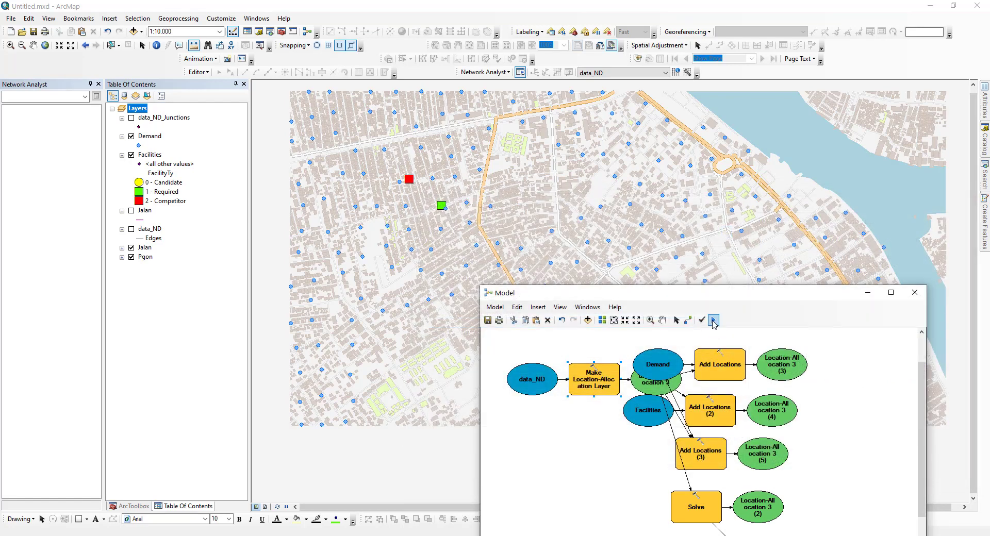
left_click(713, 320)
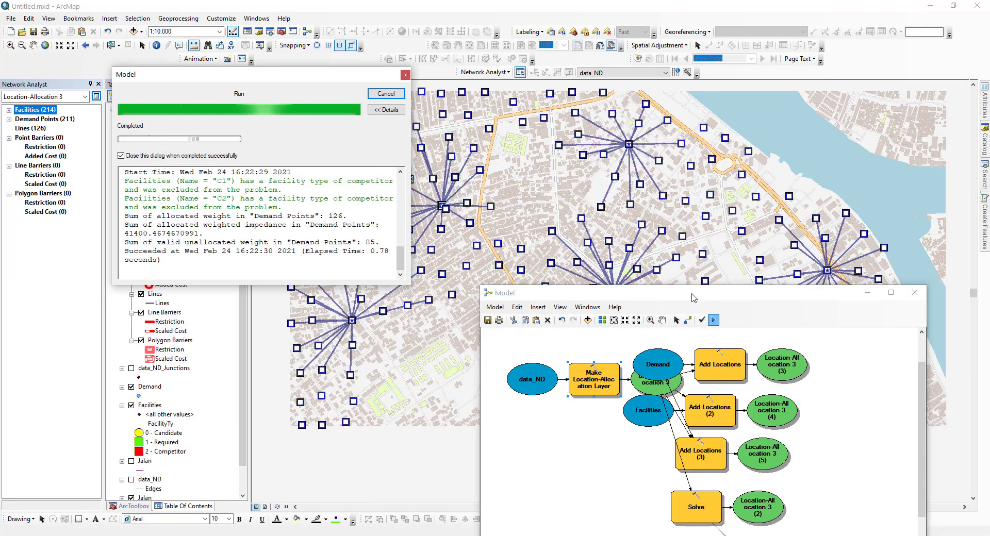
left_click_drag(691, 297, 662, 422)
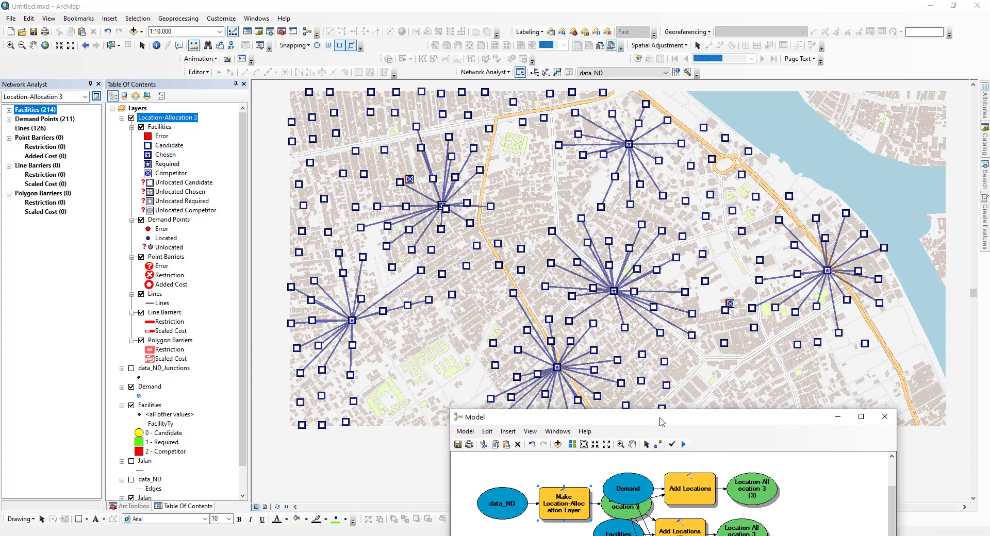
Change the symbol of the Chosen facilities in Location-Allocation 3 to Star 5.
left_click(148, 154)
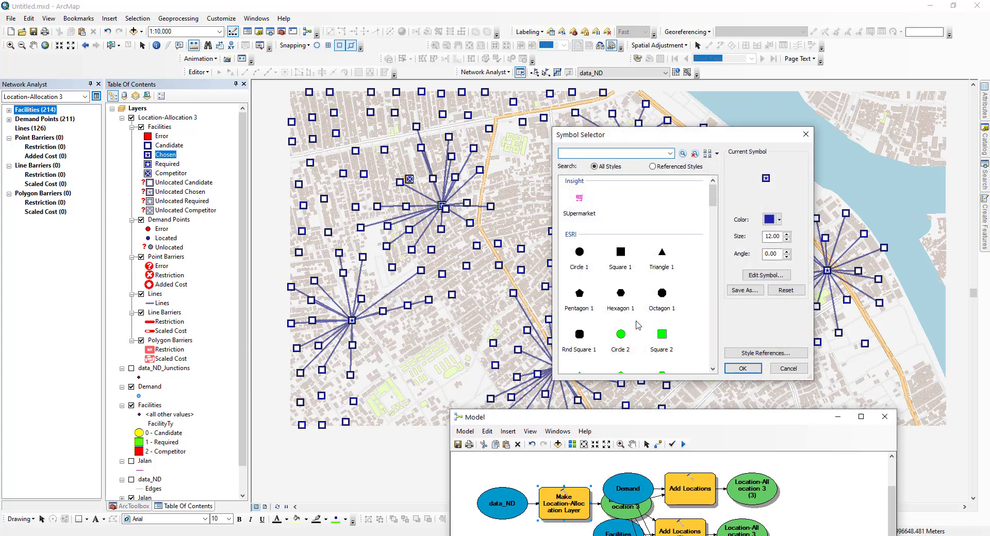
scroll(637, 331, "down", 3)
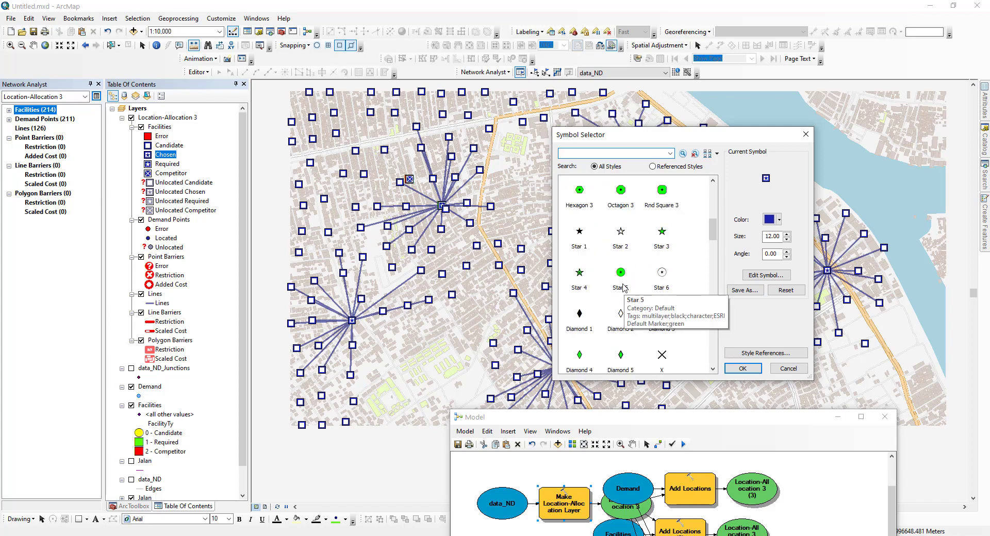
left_click(620, 273)
left_click(742, 368)
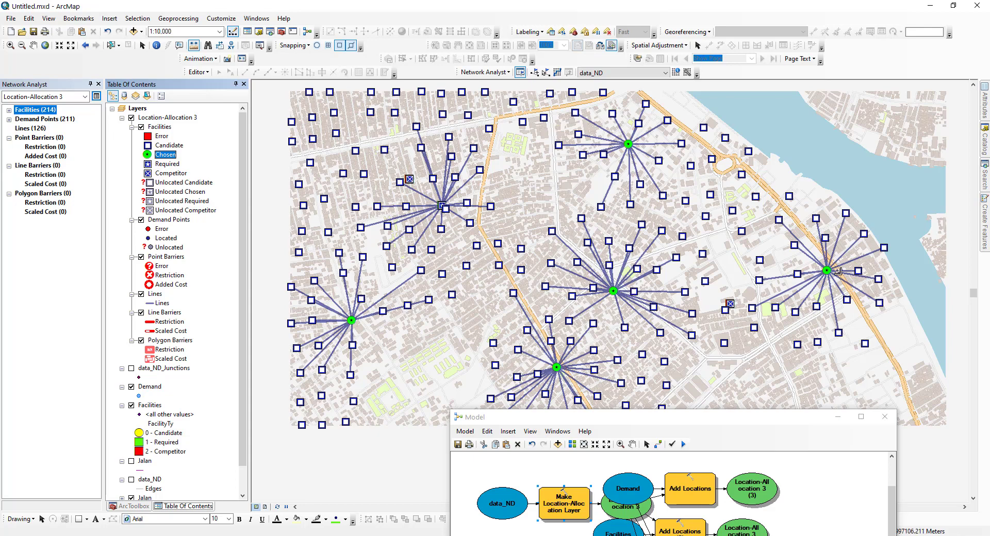
Open the attribute table of the Facilities sublayer and sort it by FacilityType in ascending order to find the chosen facilities.
right_click(153, 130)
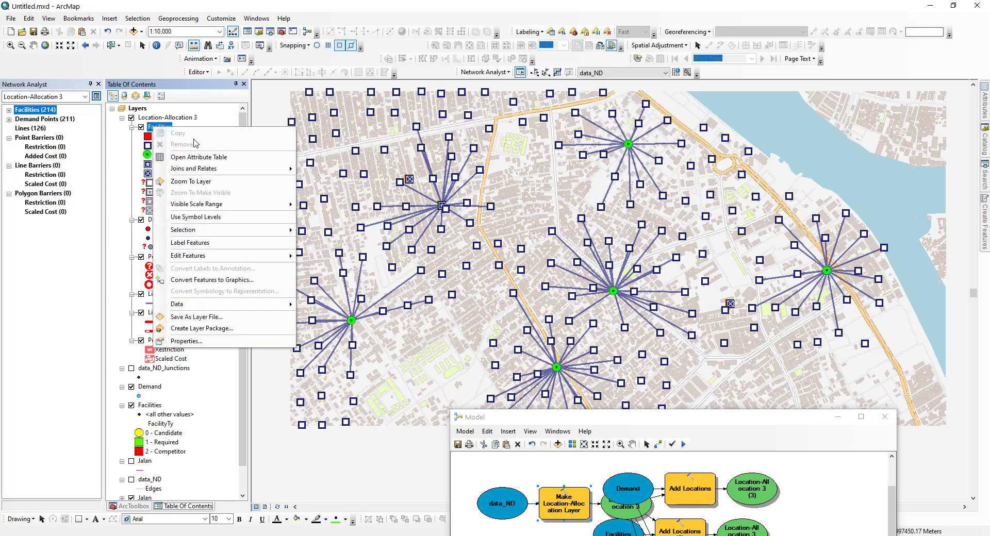
left_click(207, 155)
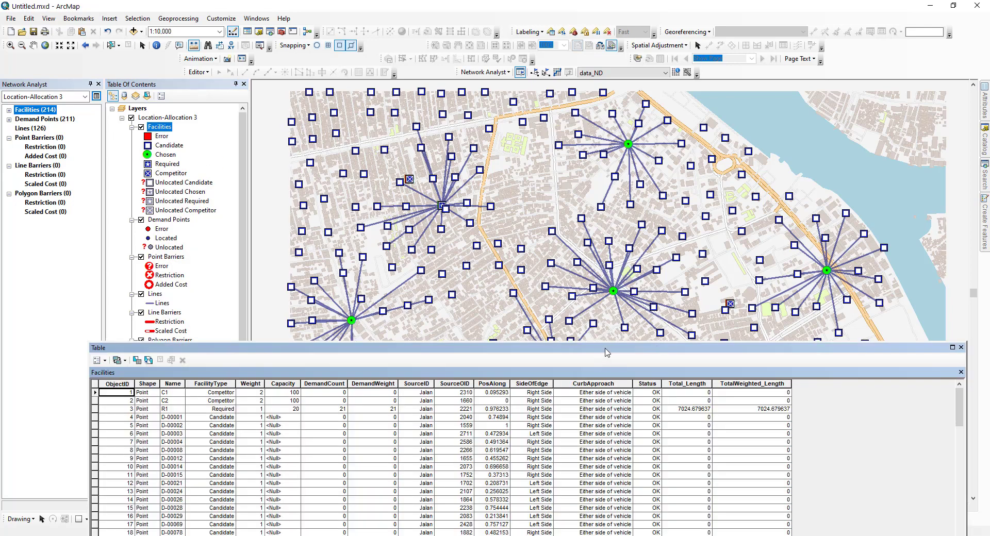
left_click_drag(607, 353, 614, 312)
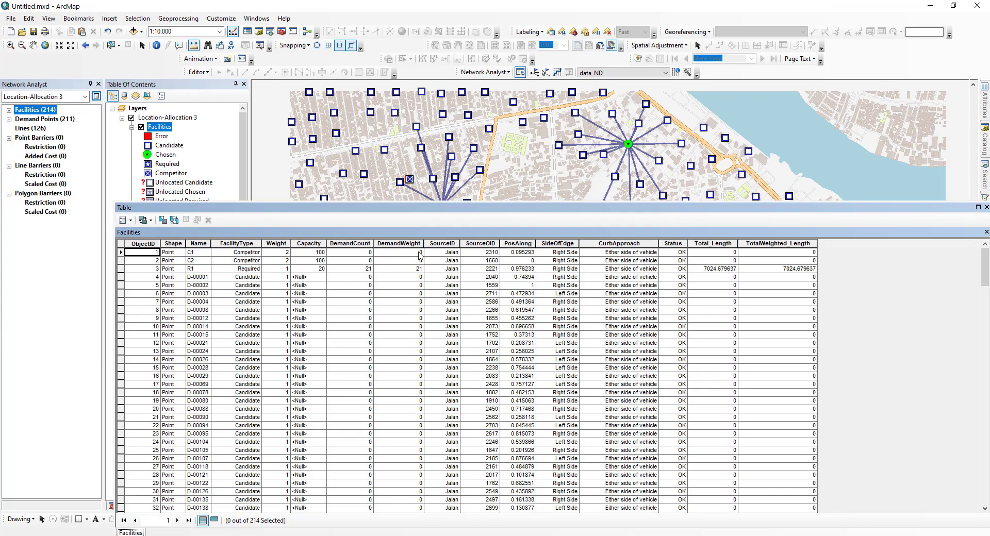
right_click(252, 245)
left_click(272, 252)
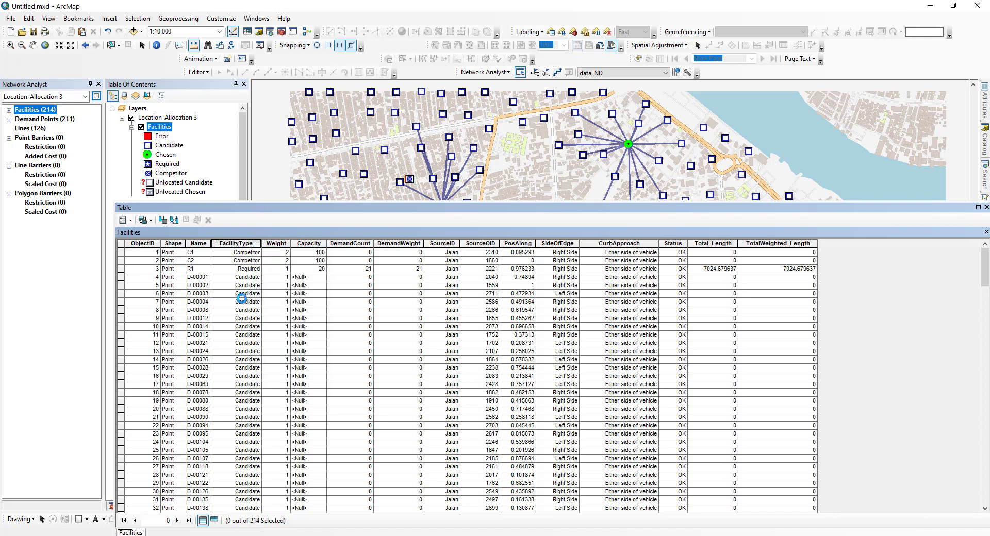
scroll(180, 299, "down", 20)
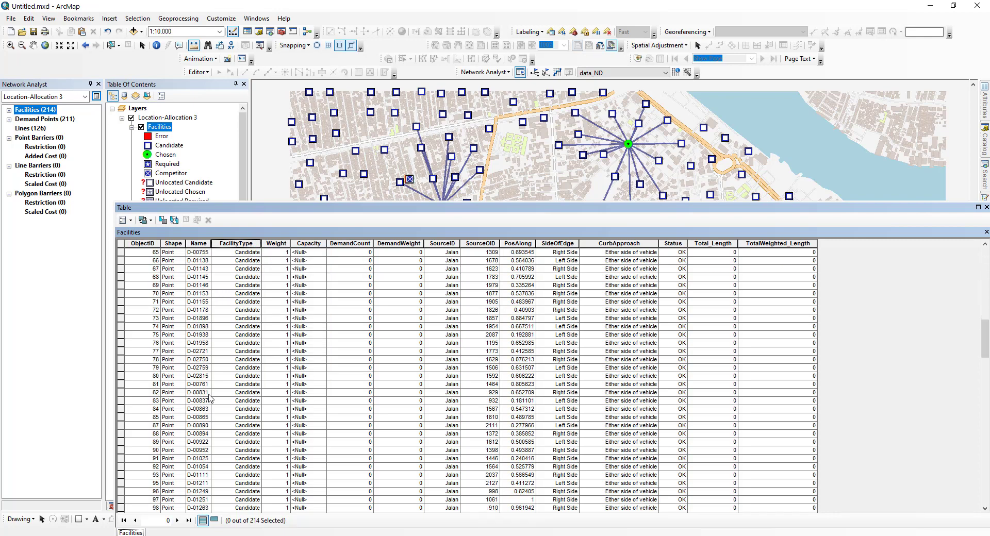
scroll(278, 429, "down", 15)
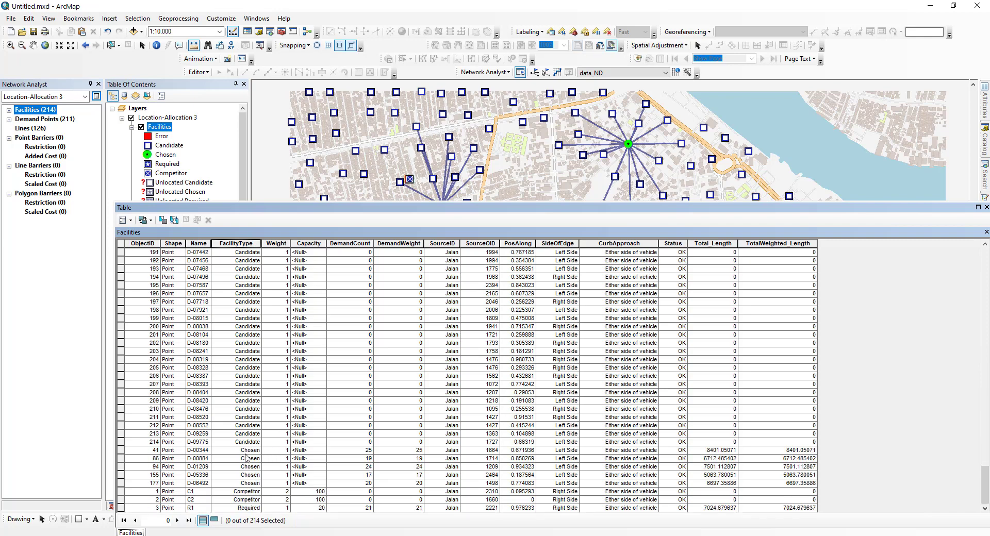
Select the Chosen rows and the Required row R1 in turn to check their demand counts, and close the table.
left_click_drag(123, 449, 122, 483)
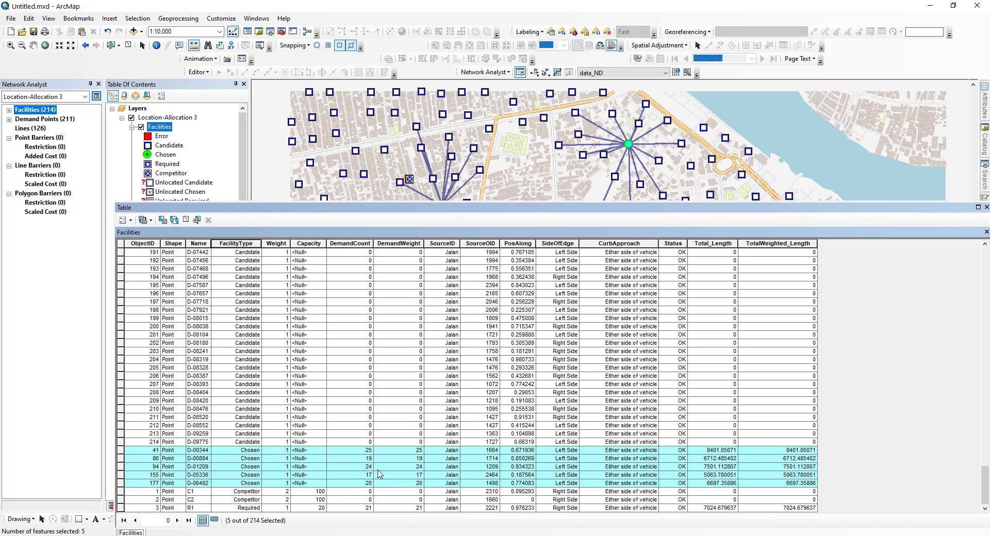
left_click(119, 508)
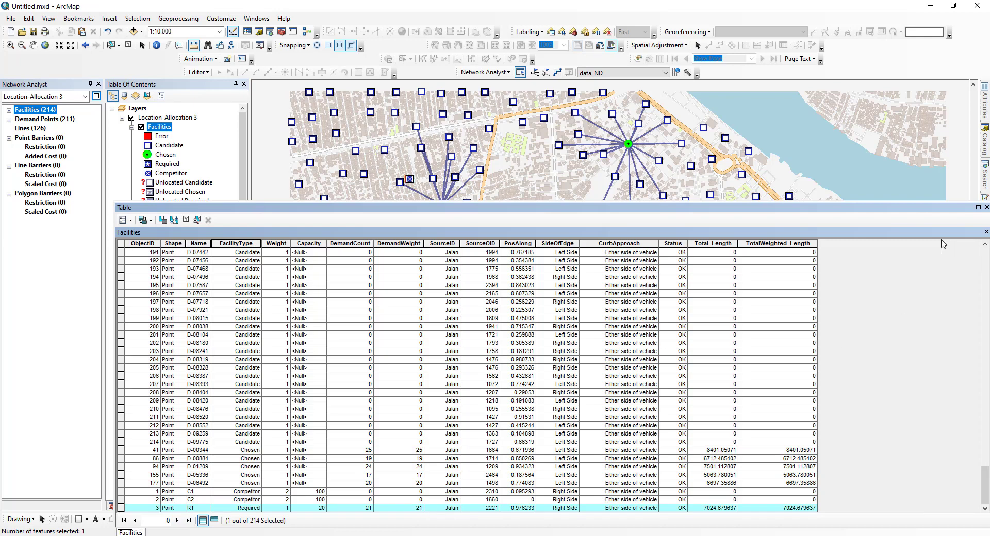
left_click_drag(948, 209, 803, 238)
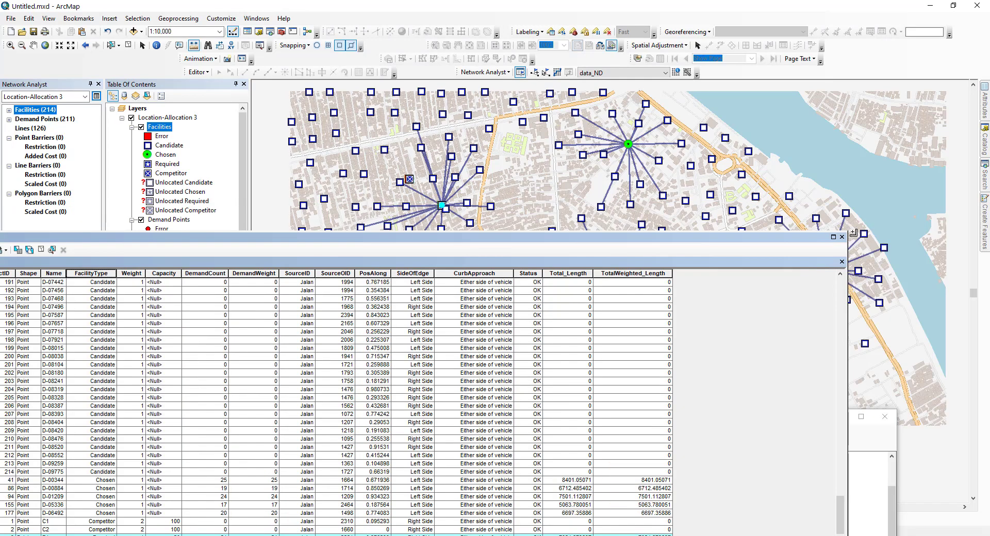
left_click(840, 236)
Set the Make Location-Allocation Layer problem type to TARGET_MARKET_SHARE with a target market share of 50, and run the model.
left_click_drag(598, 419, 582, 339)
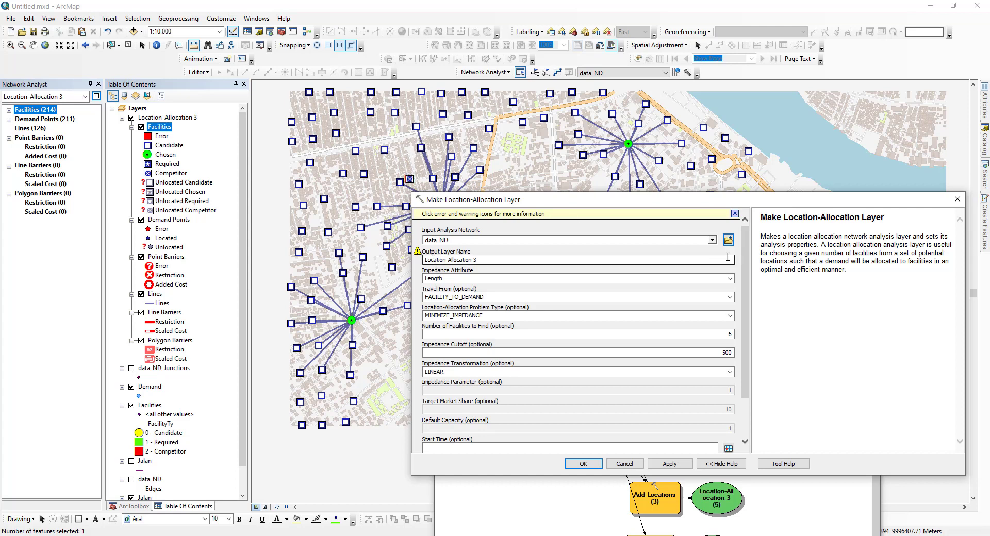
left_click(730, 297)
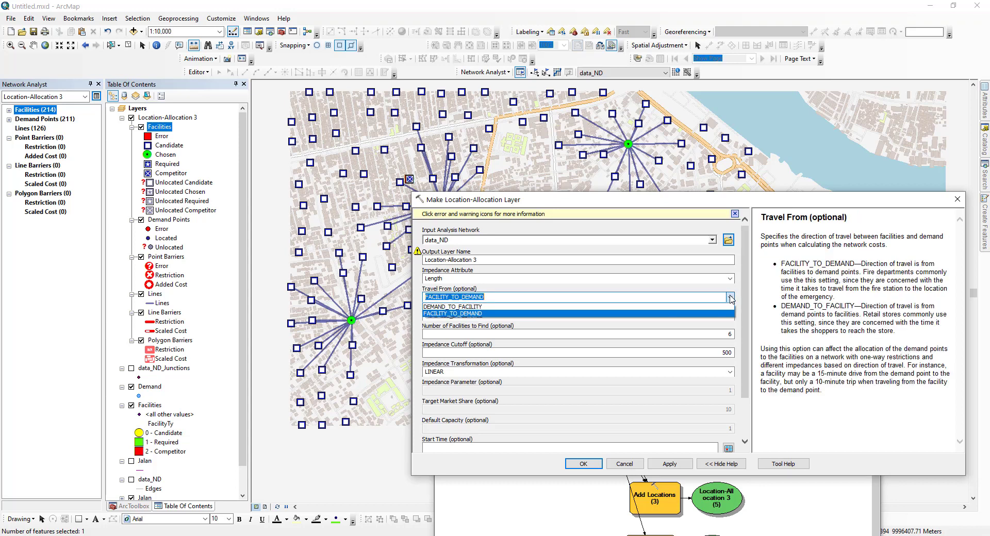
left_click(730, 297)
left_click(730, 315)
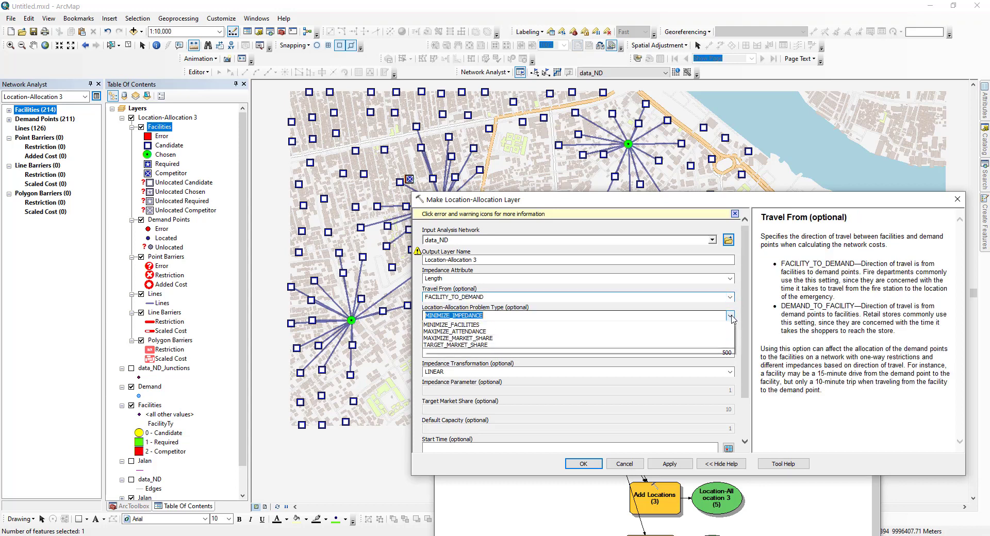
left_click(653, 365)
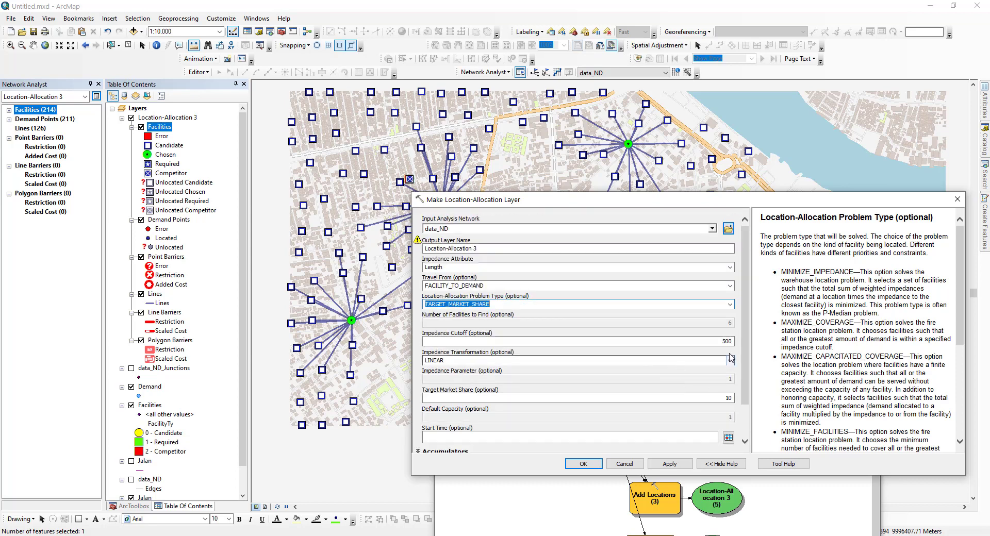
left_click(711, 396)
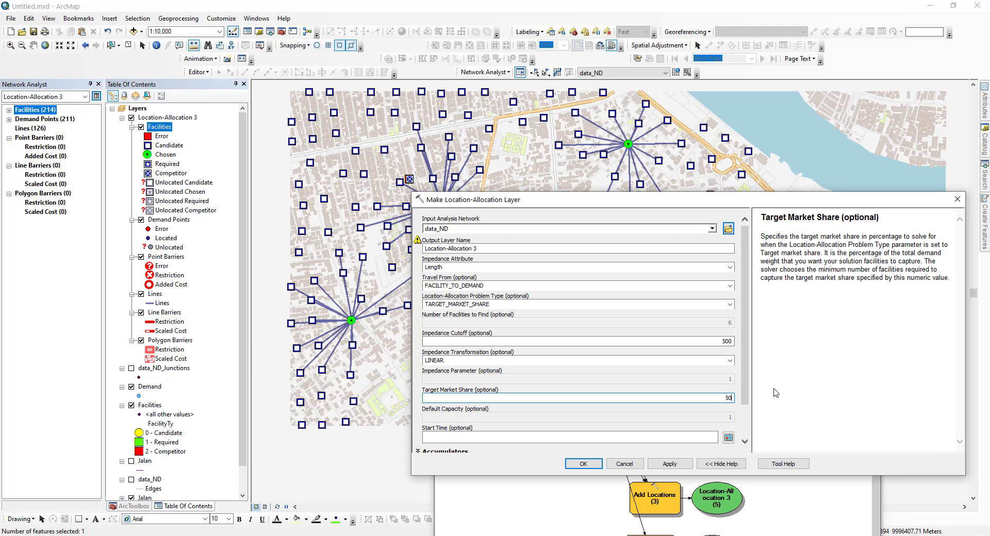
left_click(584, 465)
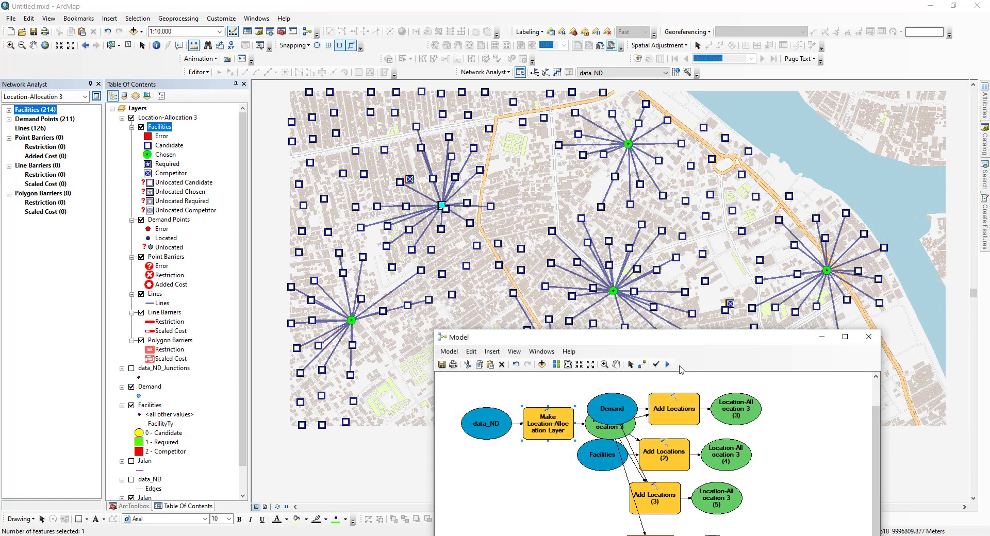
left_click(667, 364)
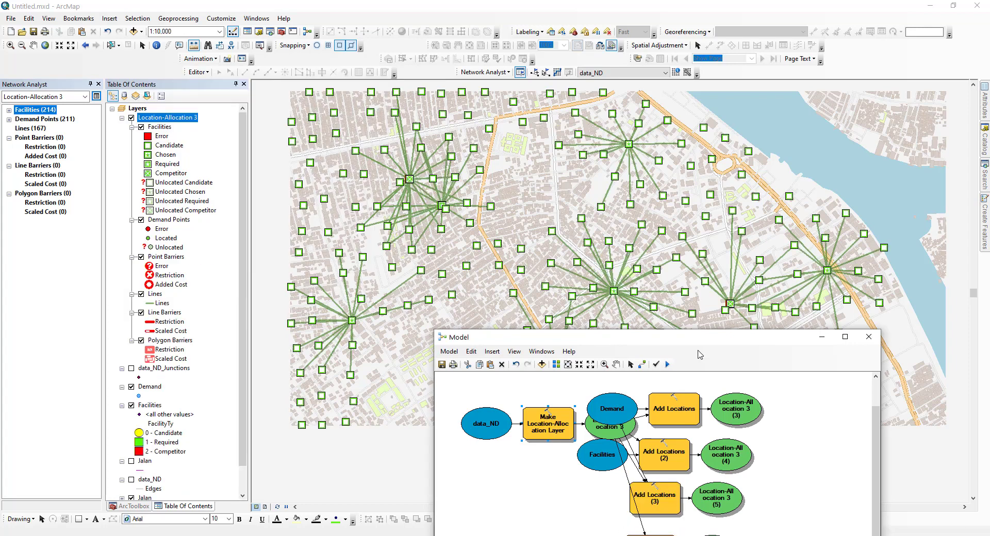
Change the symbol of the Chosen facilities in the newly solved Location-Allocation 3 layer to Star 5.
left_click_drag(689, 343, 657, 435)
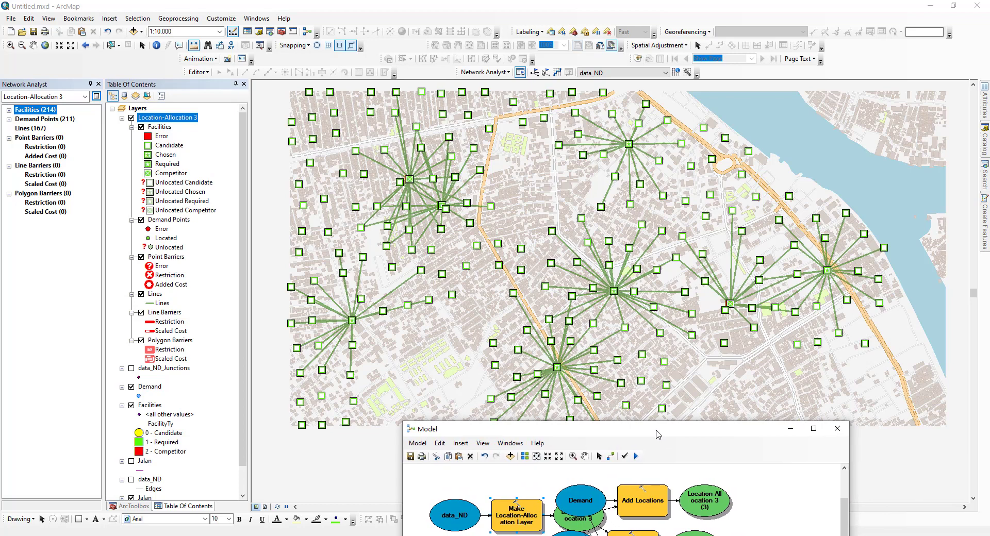
left_click(147, 156)
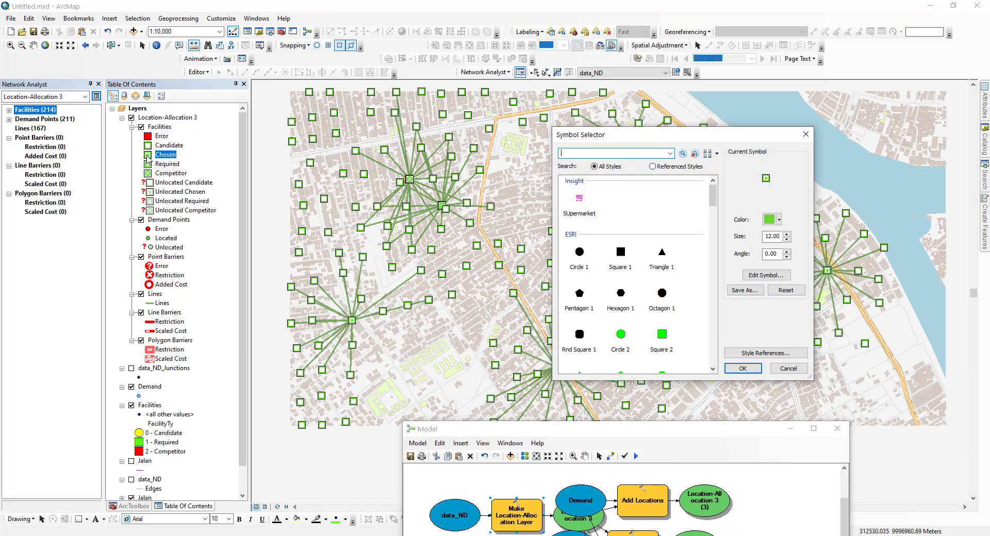
scroll(645, 295, "down", 3)
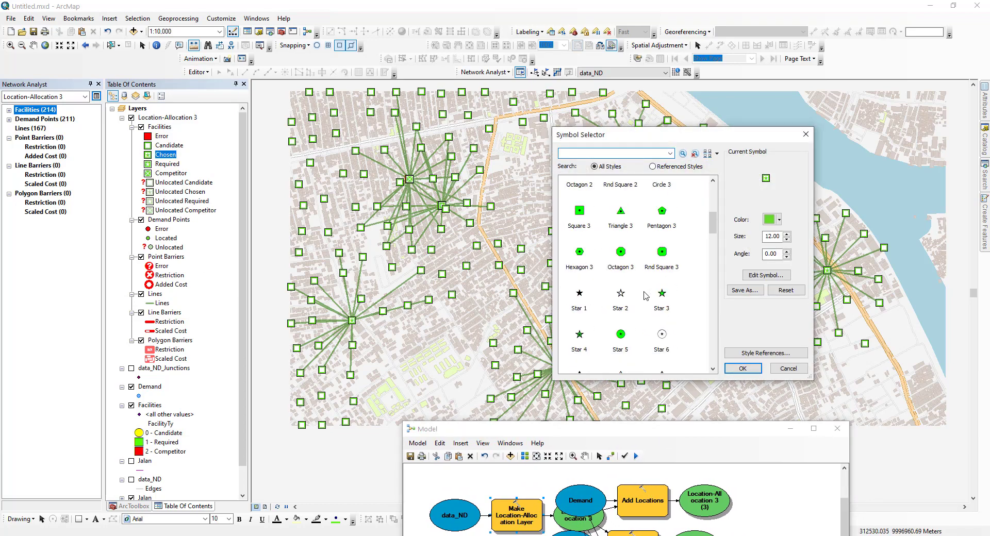
scroll(619, 289, "down", 1)
left_click(621, 273)
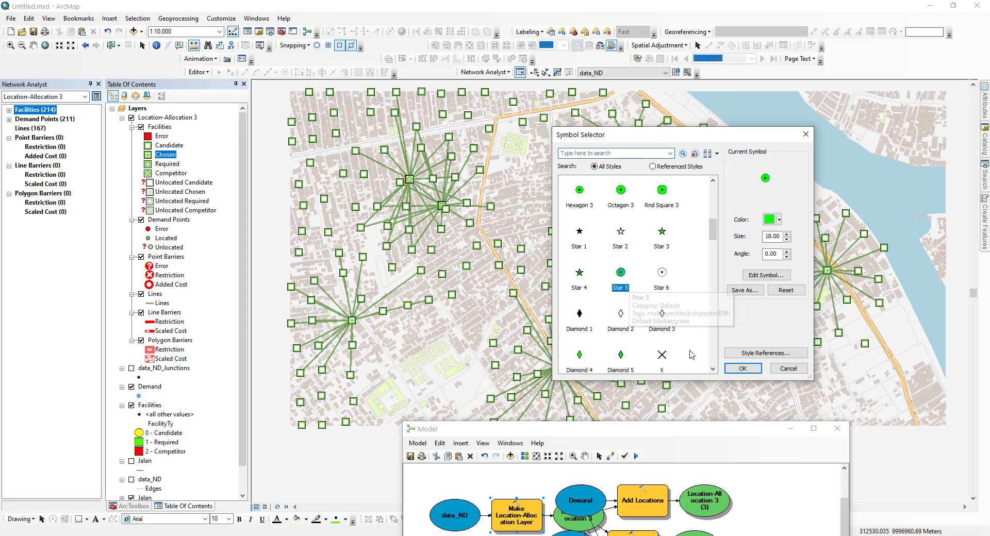
left_click(741, 368)
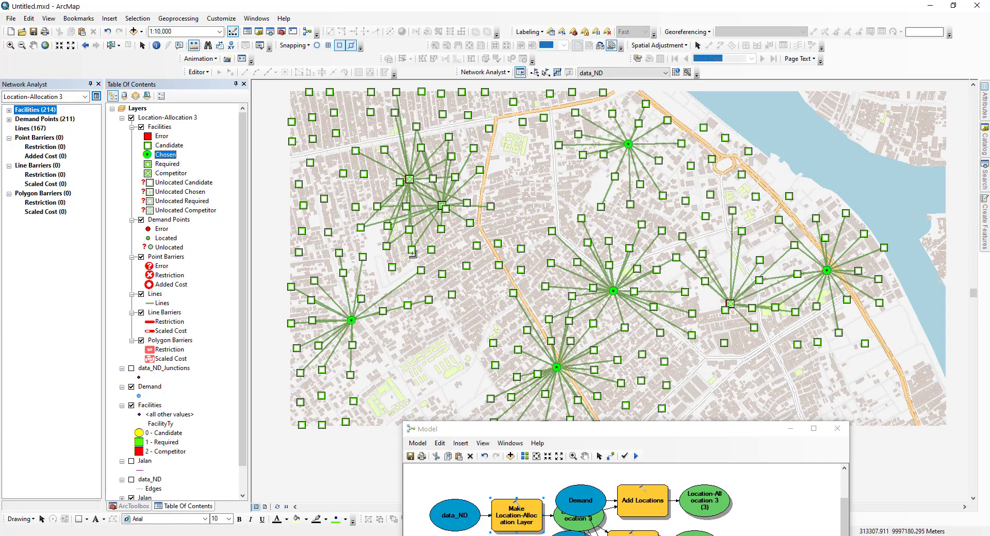
Recolour the Chosen facilities symbol red.
left_click(148, 155)
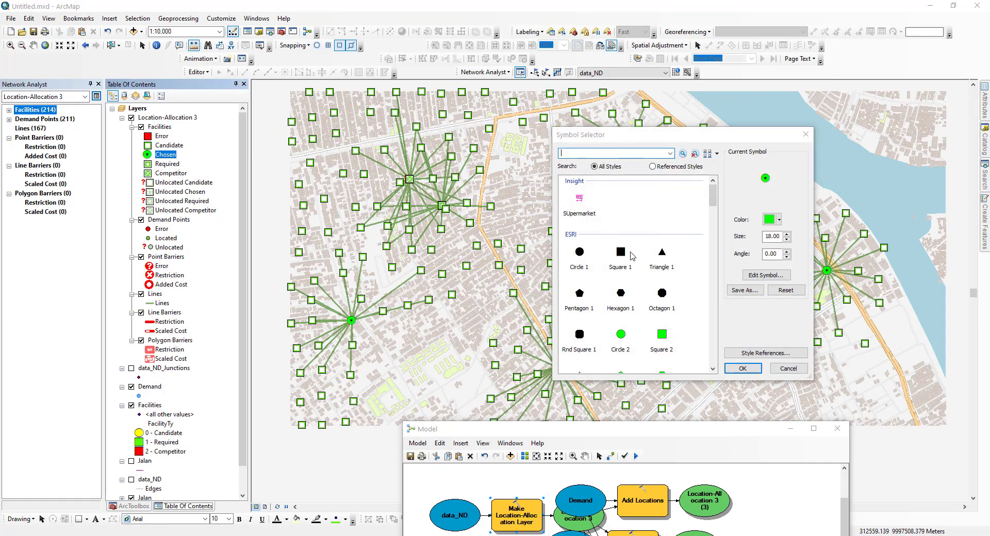
left_click(771, 219)
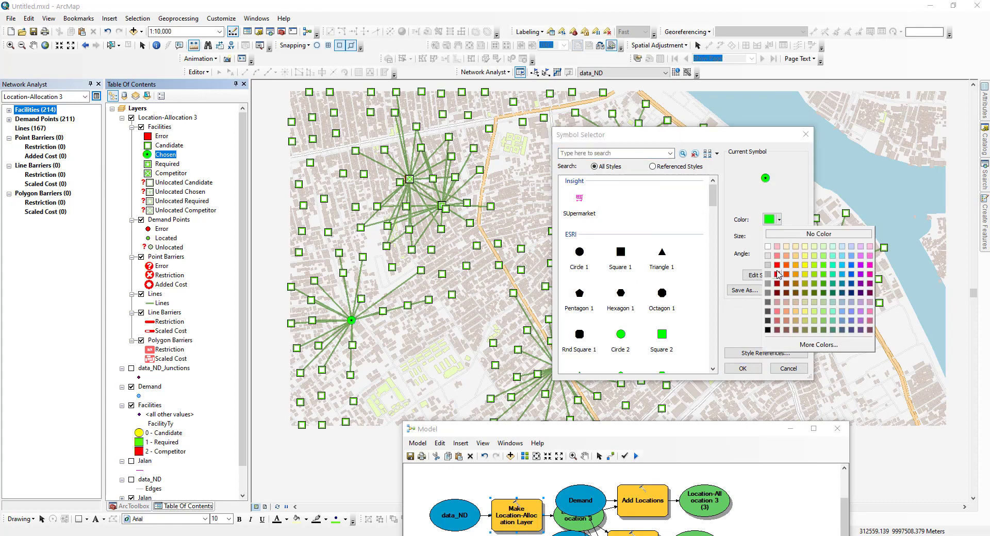
left_click(777, 266)
left_click(743, 368)
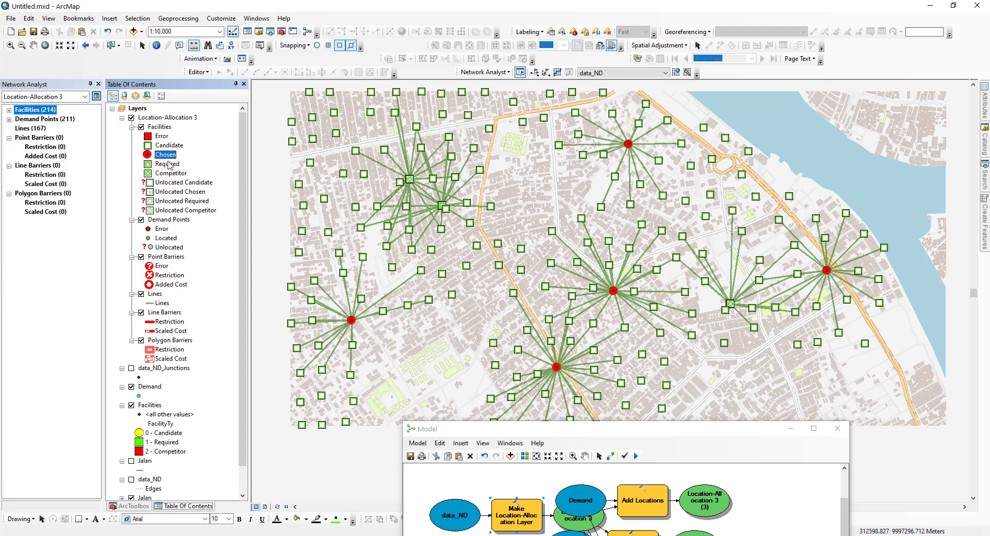
Open the attribute table of the Location-Allocation 3 Facilities sublayer and select the records where "FacilityType" = 3 (Chosen).
right_click(163, 122)
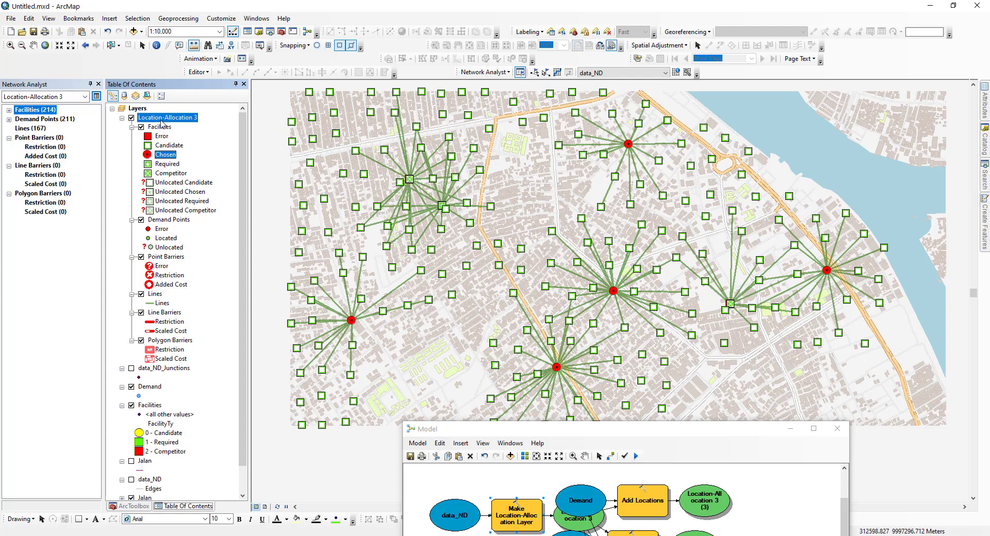
right_click(153, 127)
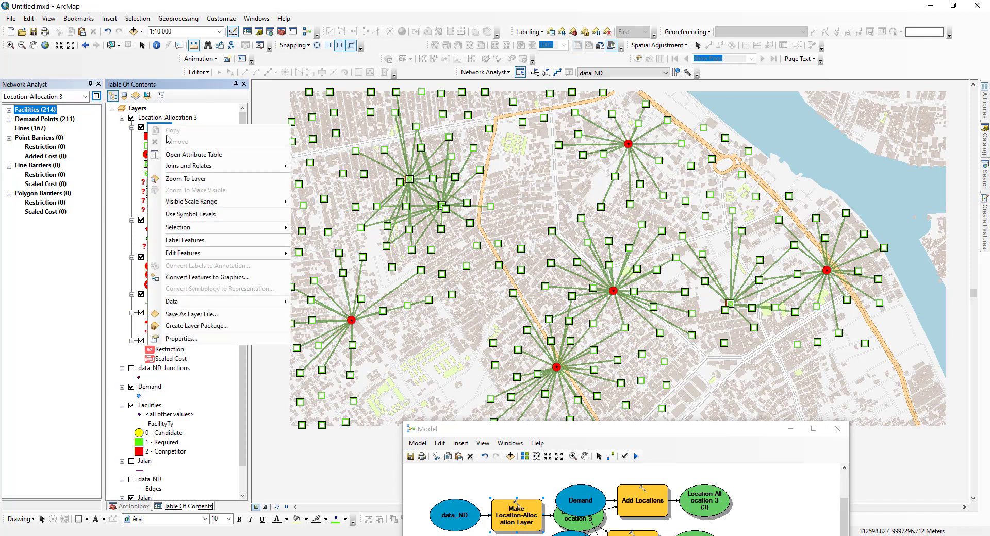
left_click(199, 150)
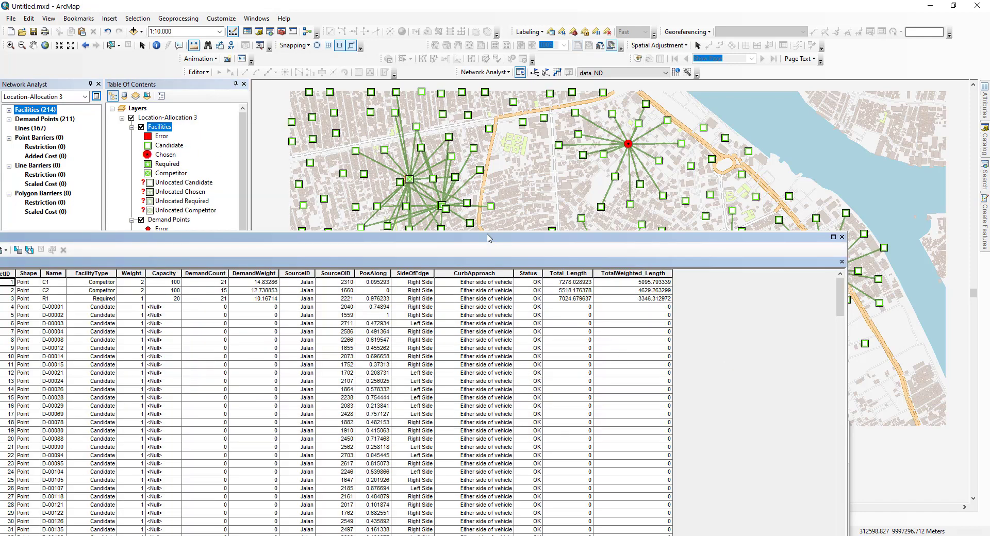
left_click_drag(499, 240, 665, 169)
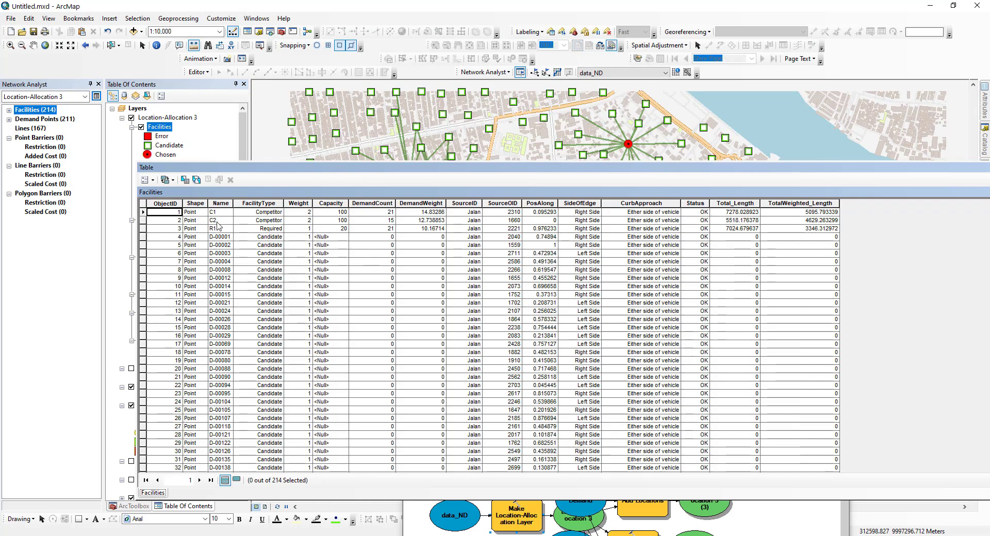
left_click(184, 179)
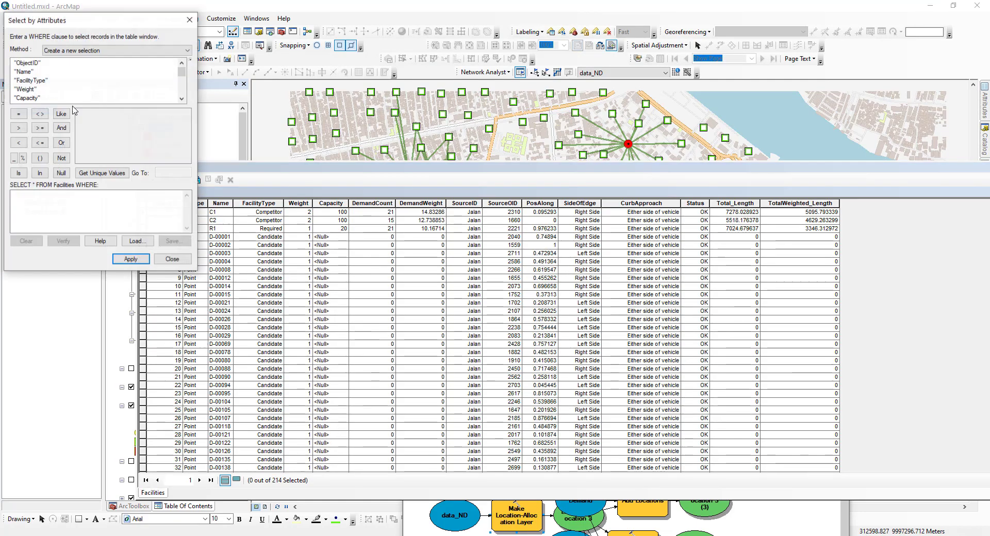
double_click(31, 81)
left_click(18, 114)
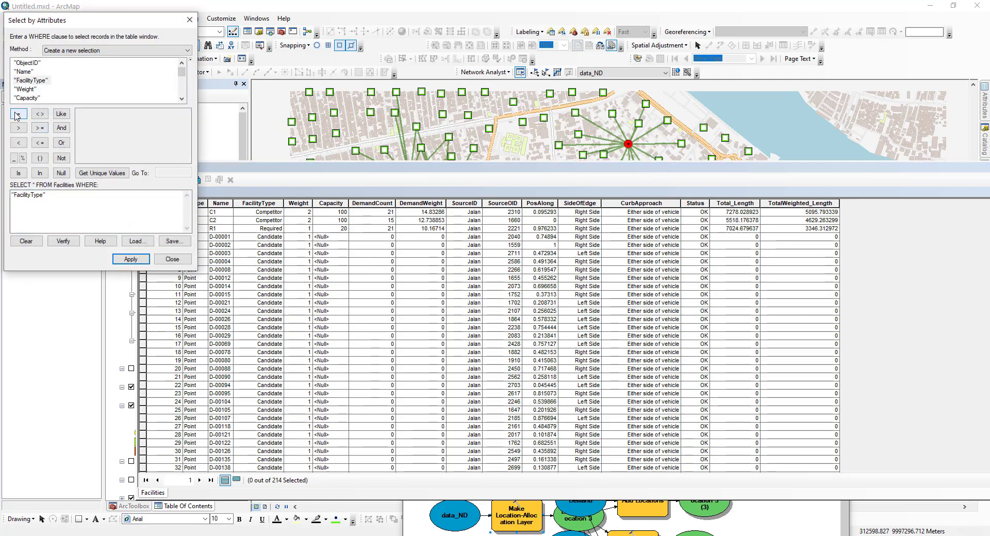
left_click(101, 173)
double_click(103, 140)
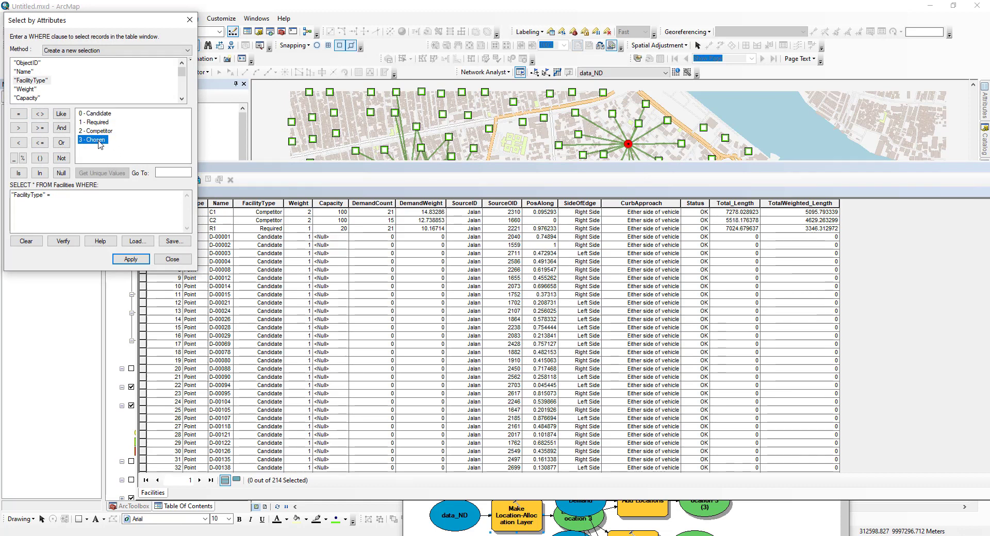
left_click(130, 259)
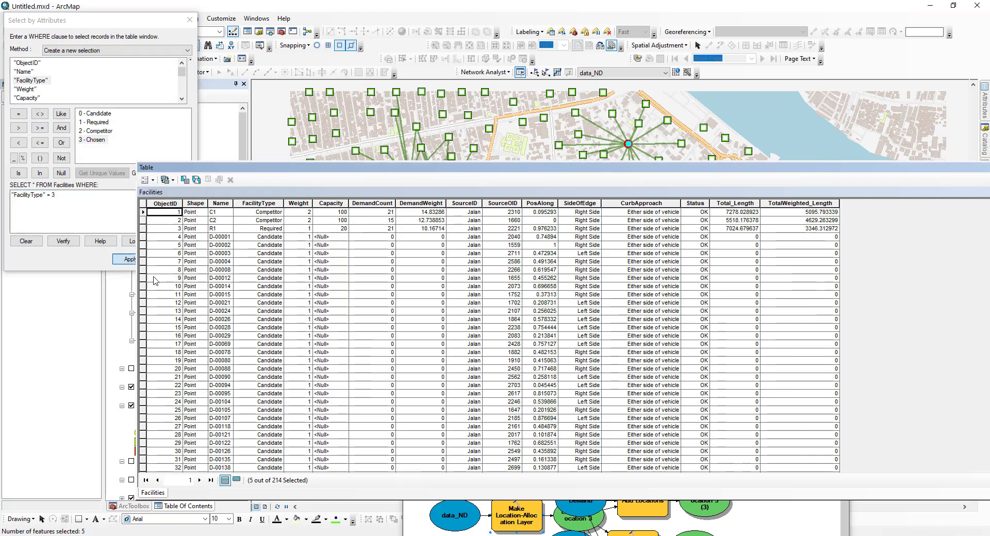
Show only the selected facility records, compare their DemandCount and DemandWeight columns, and close the table.
left_click(236, 480)
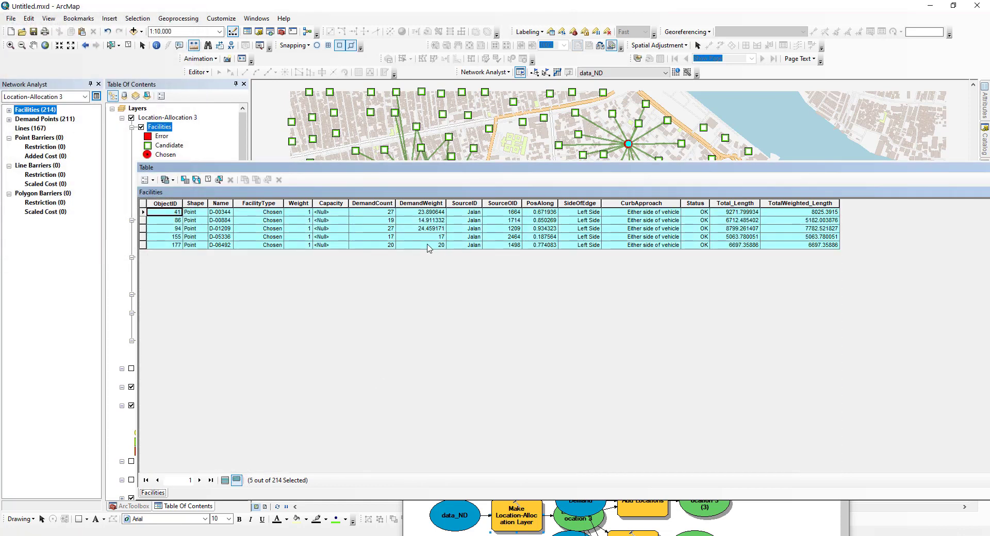
left_click(378, 203)
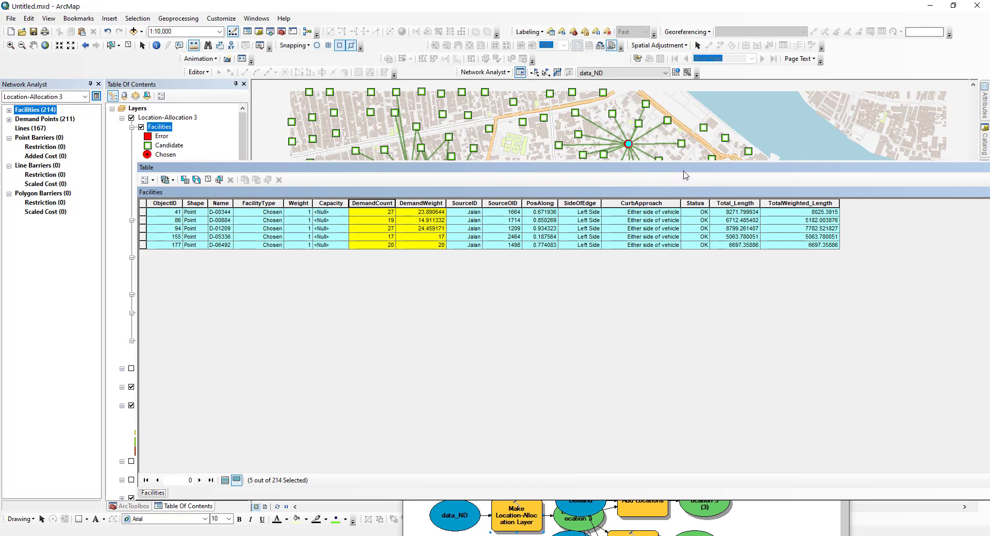
left_click_drag(683, 171, 365, 190)
left_click(690, 188)
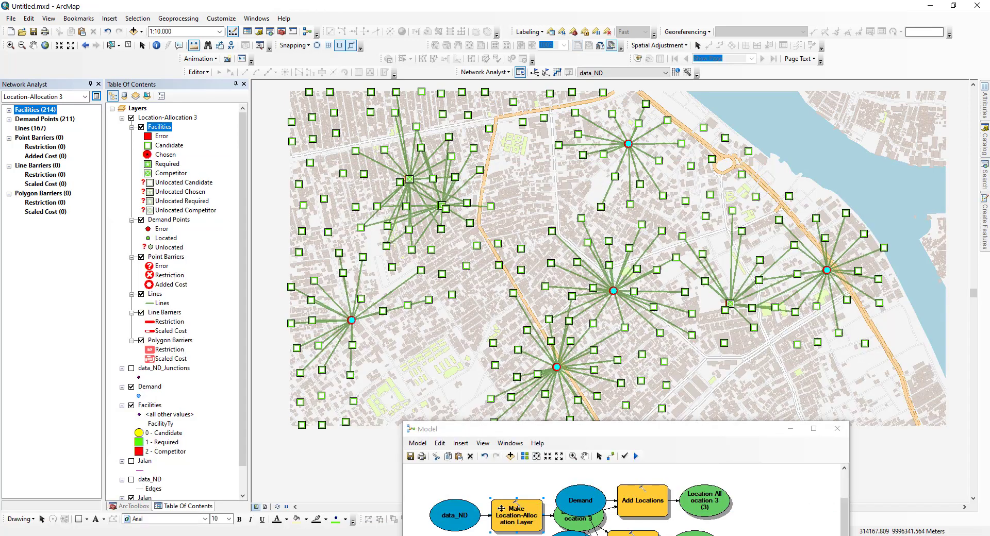
Set the Make Location-Allocation Layer problem type to MAXIMIZE_MARKET_SHARE with 6 facilities to find, and run the model.
left_click_drag(549, 429, 508, 311)
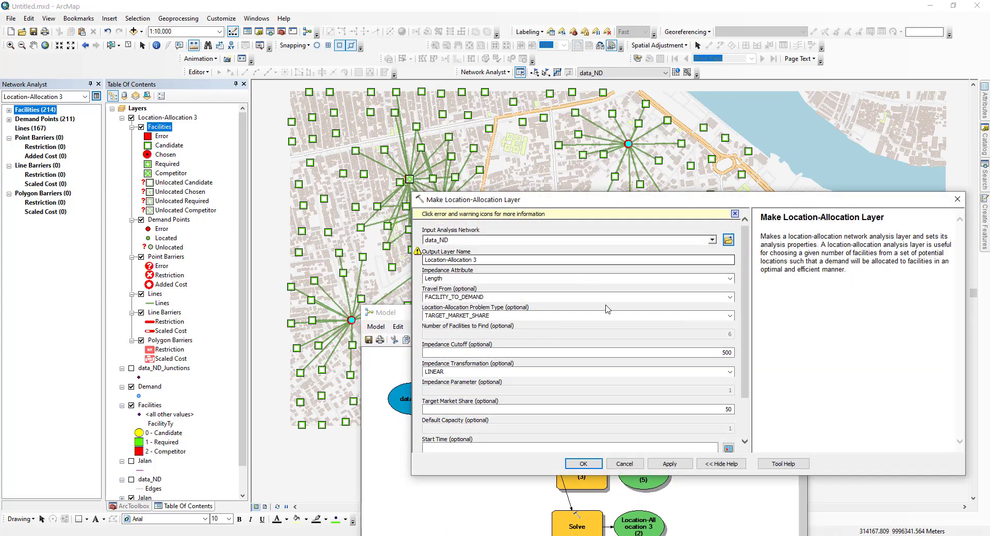
left_click(730, 297)
left_click(730, 305)
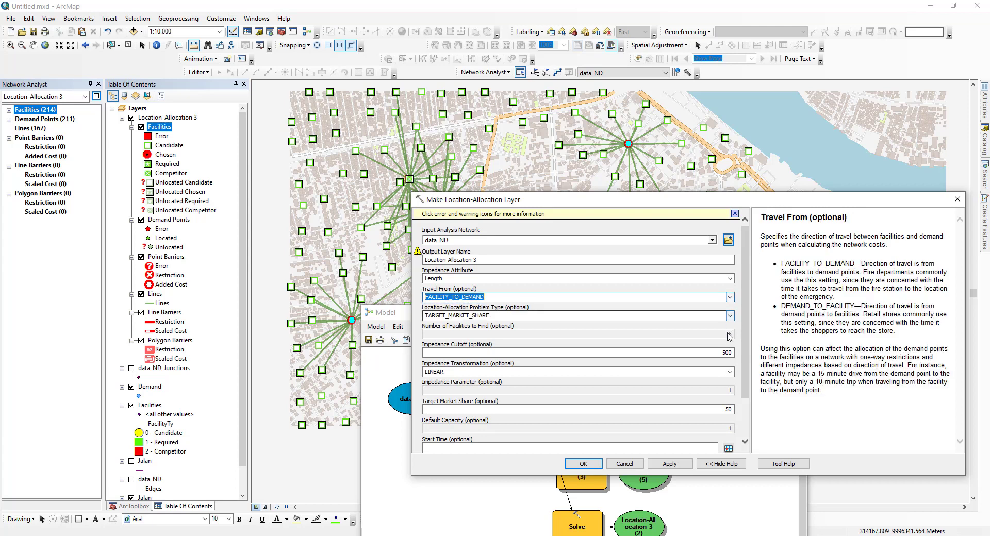
left_click(729, 316)
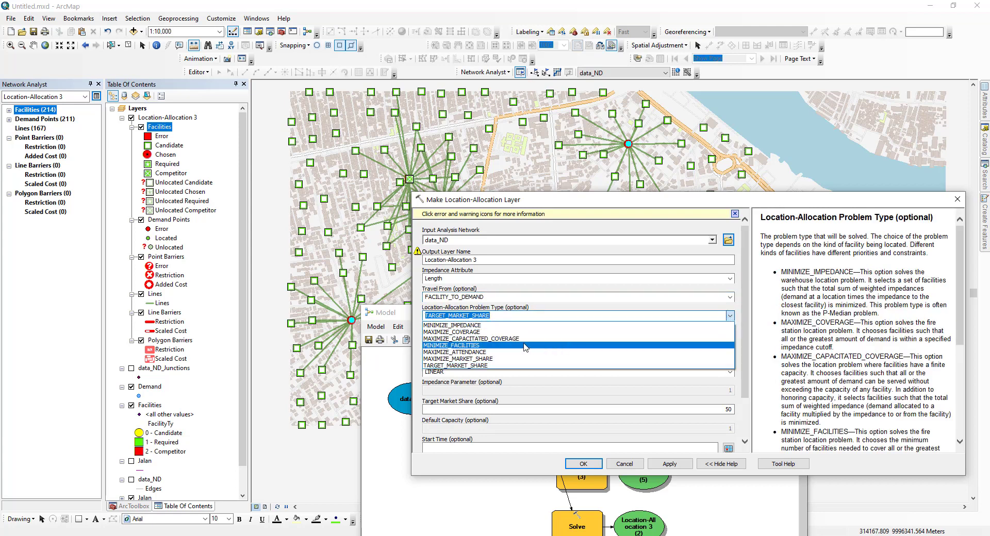
left_click(493, 361)
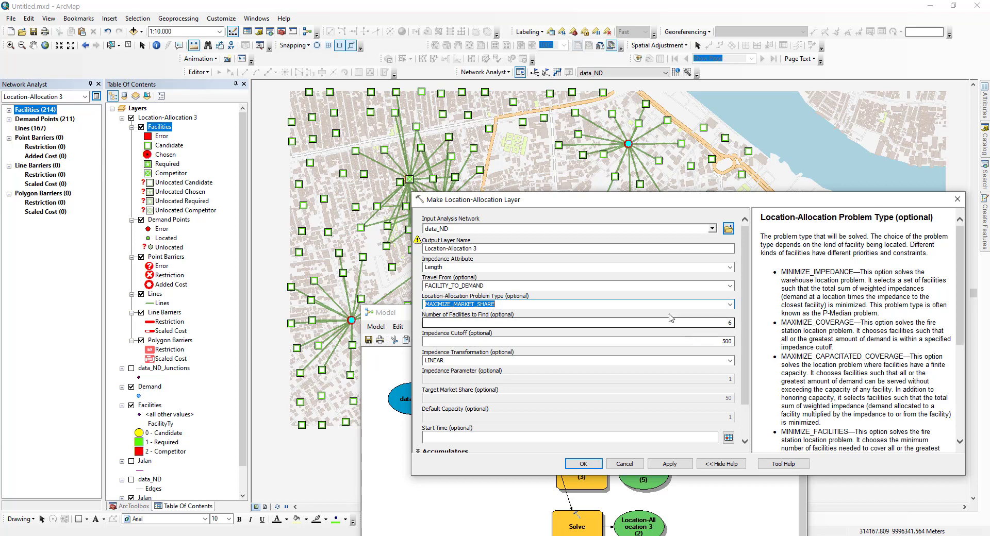
left_click(716, 323)
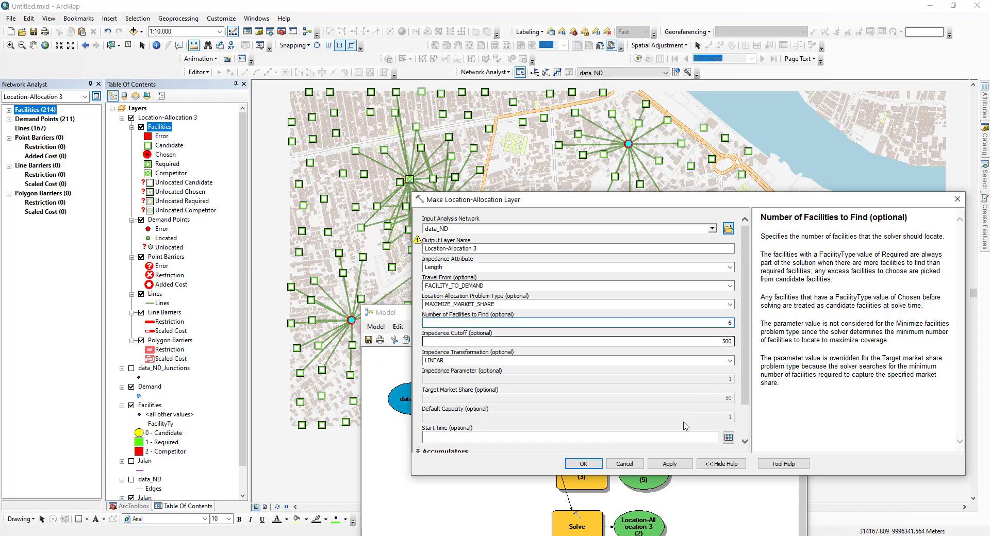
left_click(593, 467)
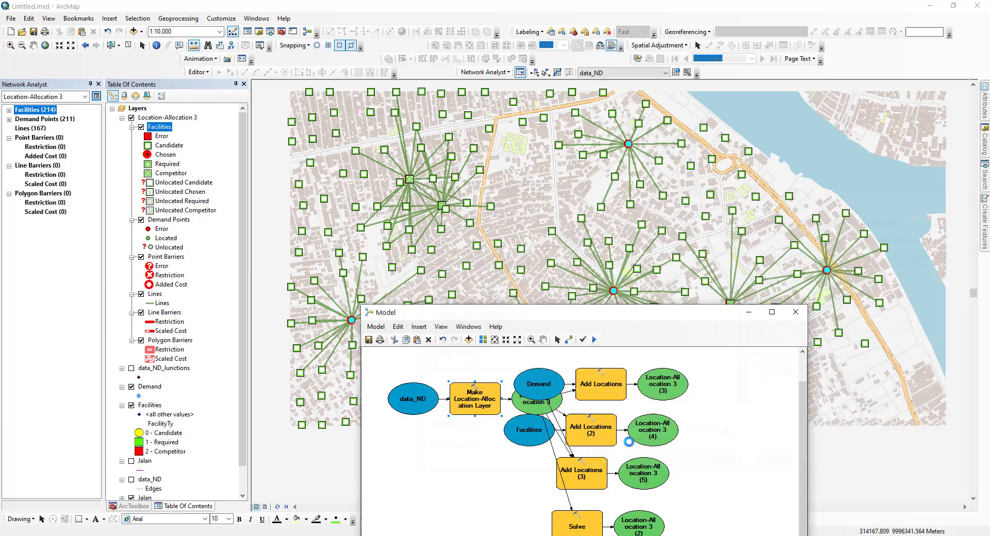
left_click(594, 339)
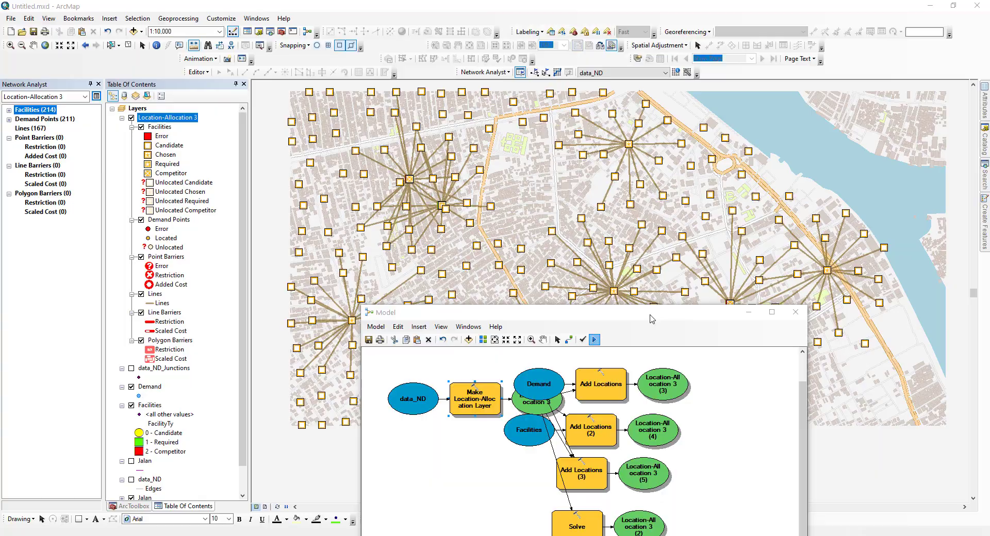
Temporarily hide the Location-Allocation 3 layer to compare the solved allocation with the original competitor and required facilities on the map.
left_click_drag(651, 319, 637, 435)
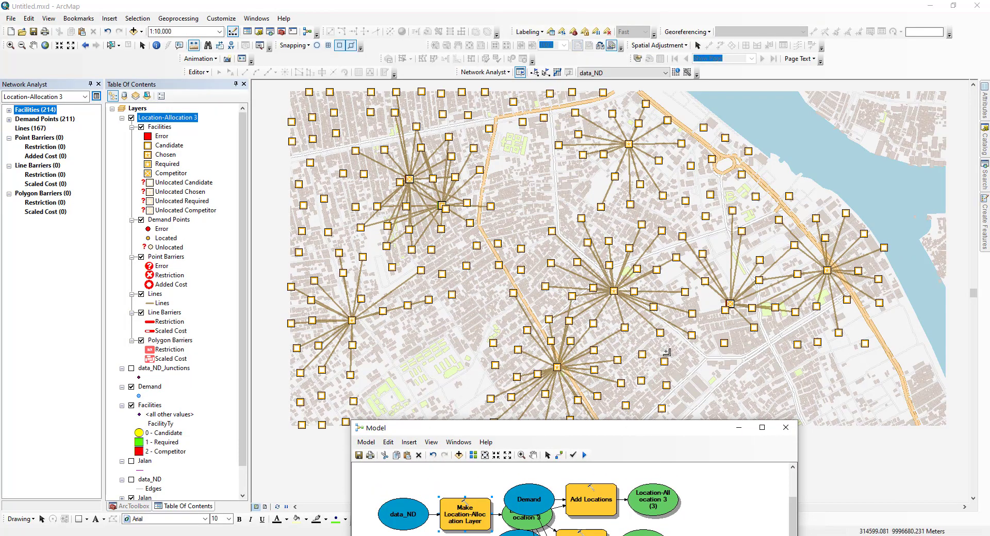
left_click(131, 118)
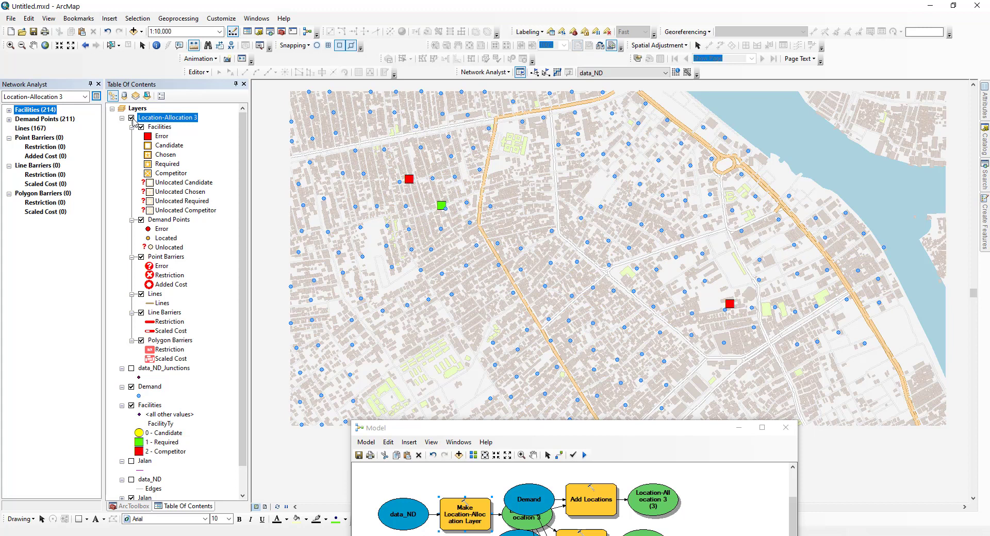
left_click(131, 118)
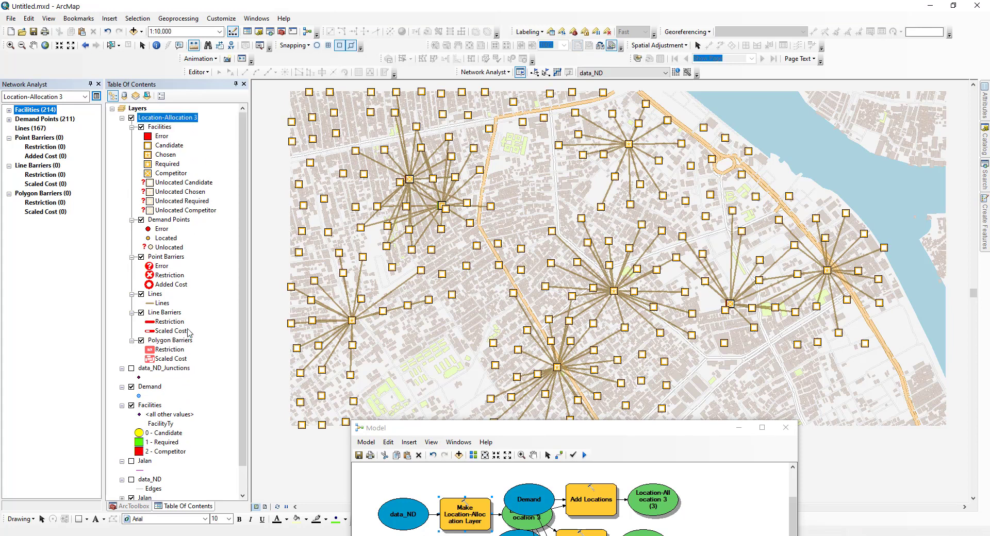
Switch the Lines sublayer's symbology to unique values and set the <all other values> line width to 4.
left_click(155, 295)
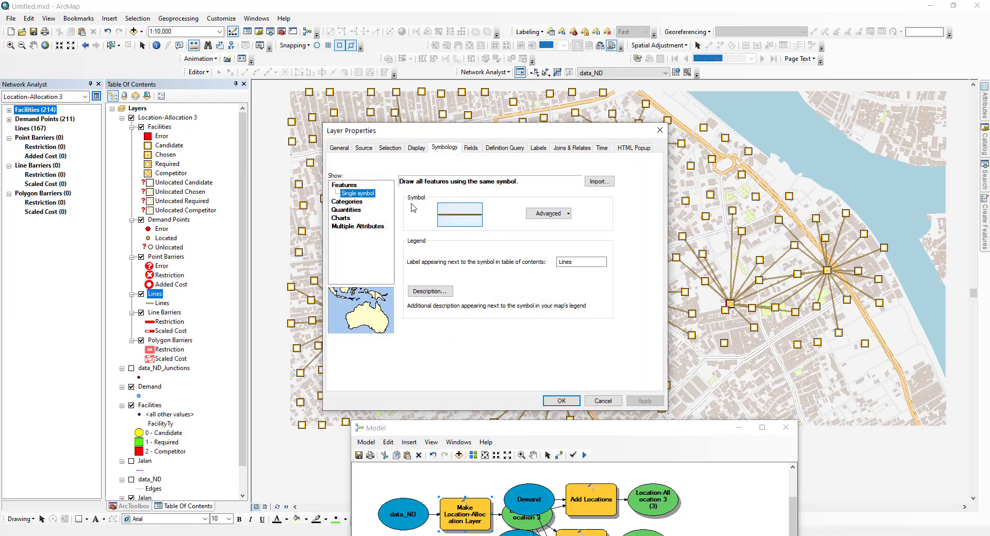
left_click(360, 203)
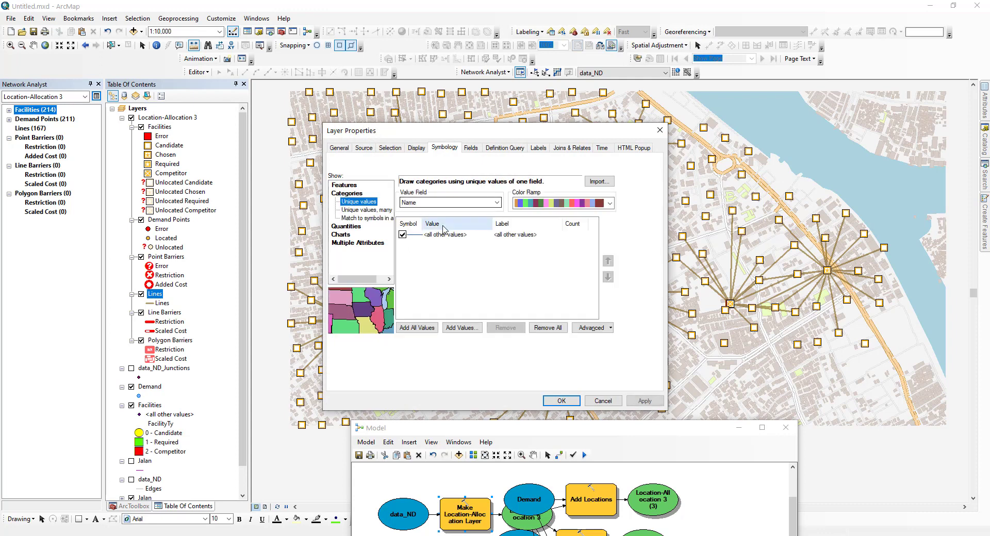
double_click(417, 235)
left_click(786, 235)
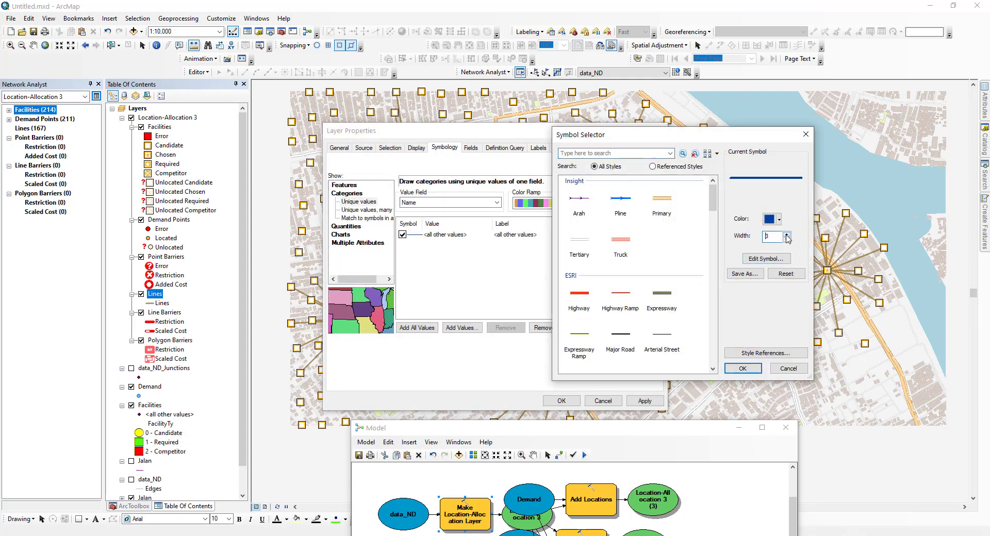
left_click(786, 234)
left_click(786, 235)
left_click(741, 368)
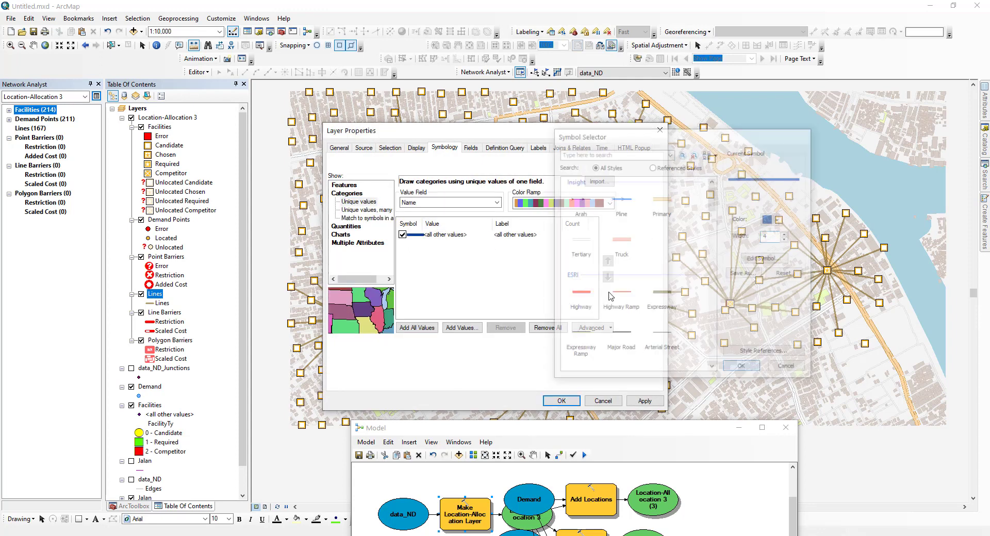
Categorize the Lines sublayer by FacilityID, add all its values, and apply the symbology.
left_click(496, 202)
left_click(477, 219)
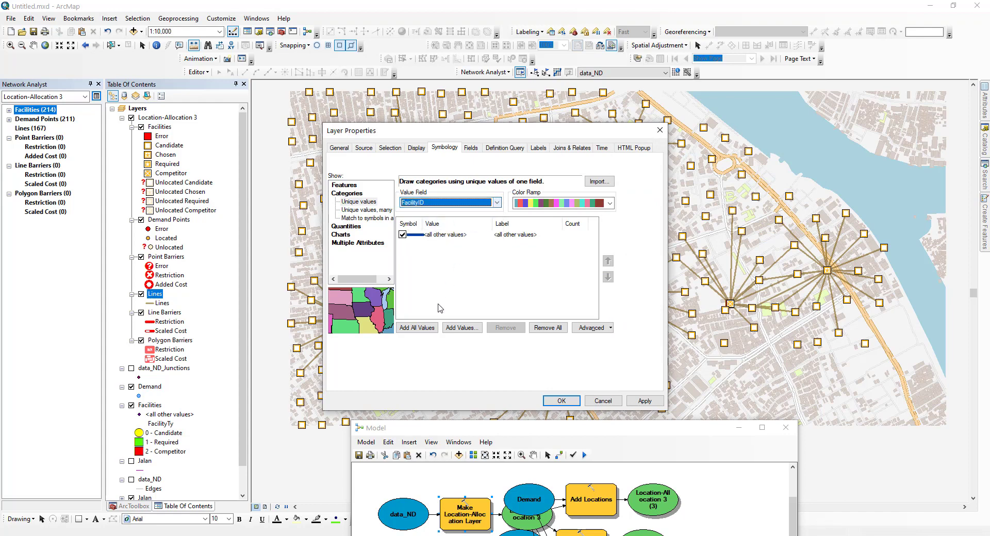
left_click(418, 328)
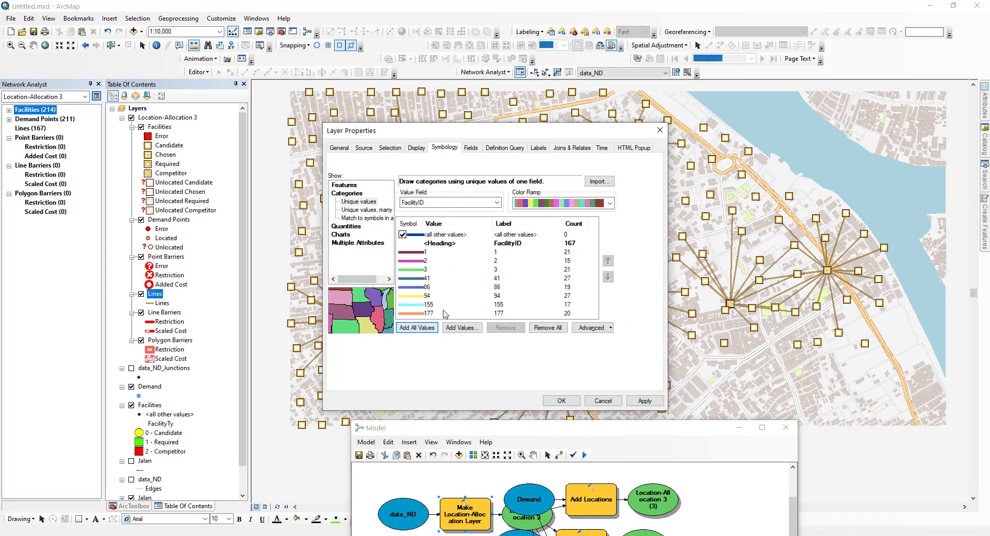
left_click(562, 400)
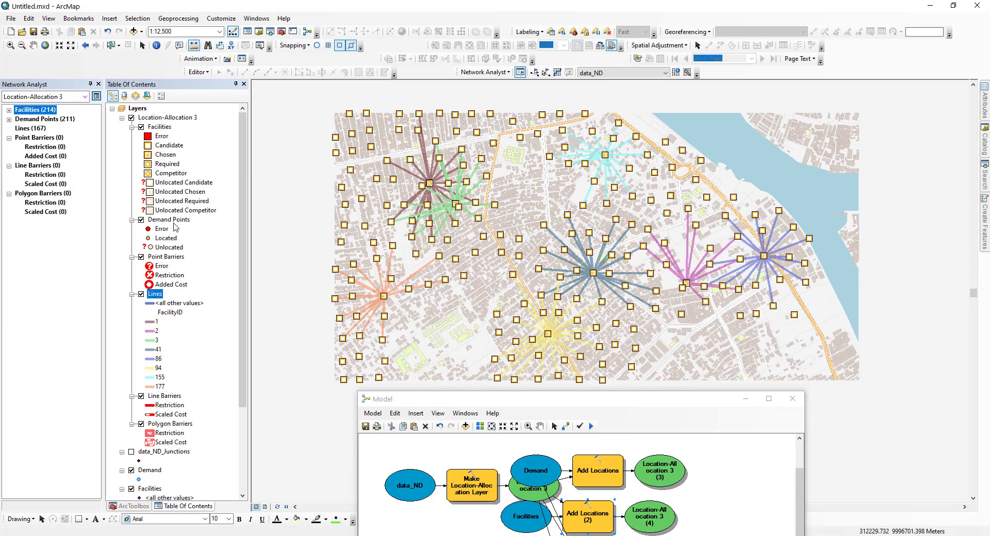
Check which Facilities records are competitors and which is required in the sublayer's attribute table, and close it.
right_click(163, 132)
left_click(187, 154)
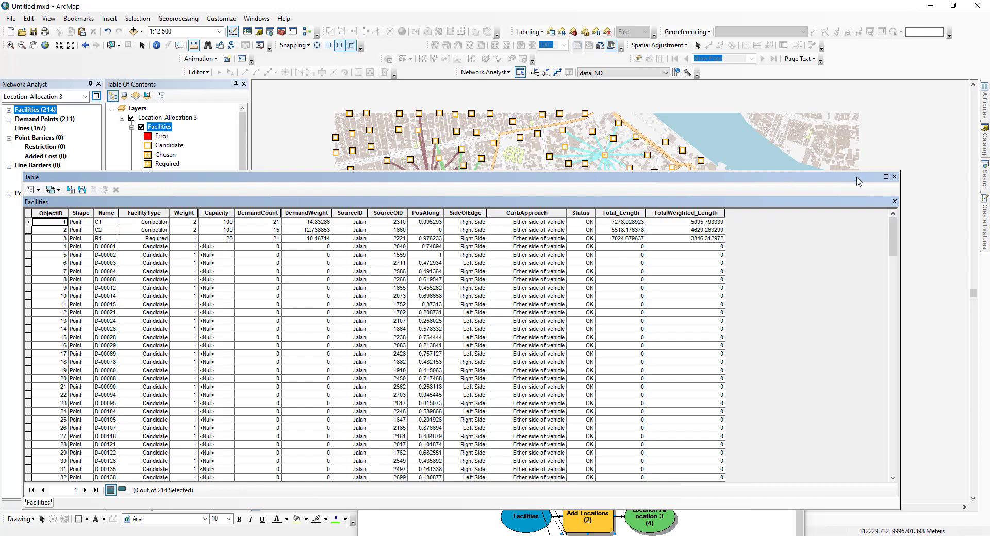
left_click(894, 177)
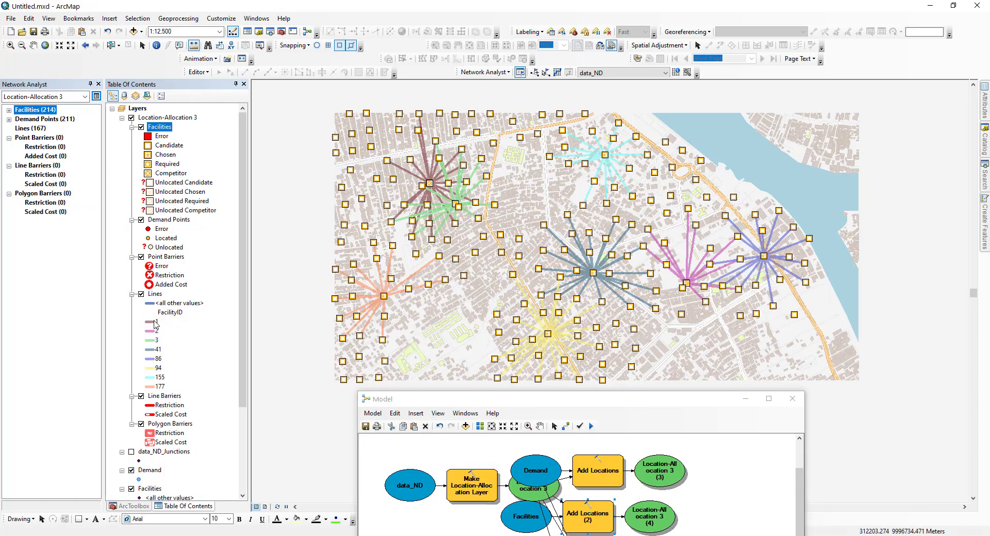
Recolour the allocation lines of FacilityID 1 and 2, the two competitors, red.
left_click(155, 324)
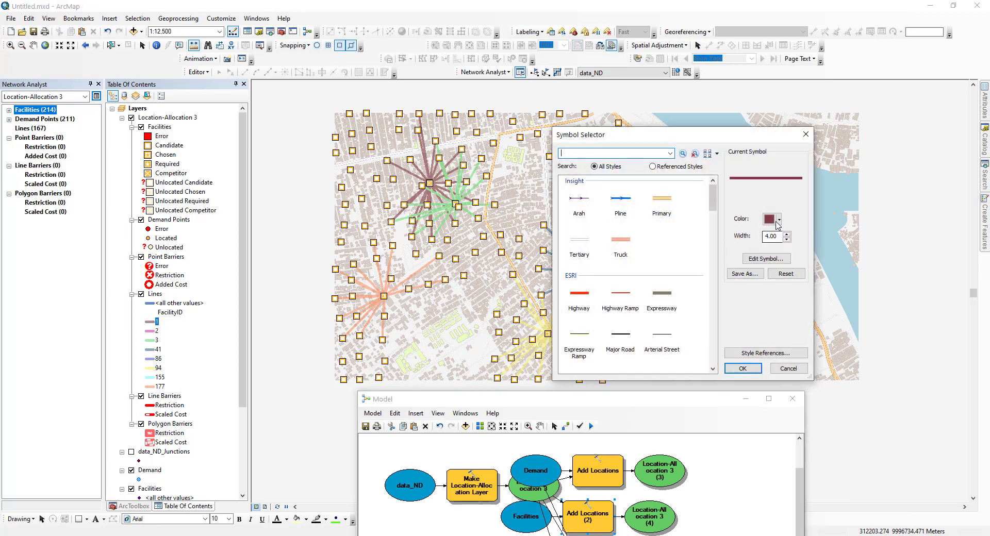
left_click(778, 221)
left_click(777, 265)
left_click(742, 368)
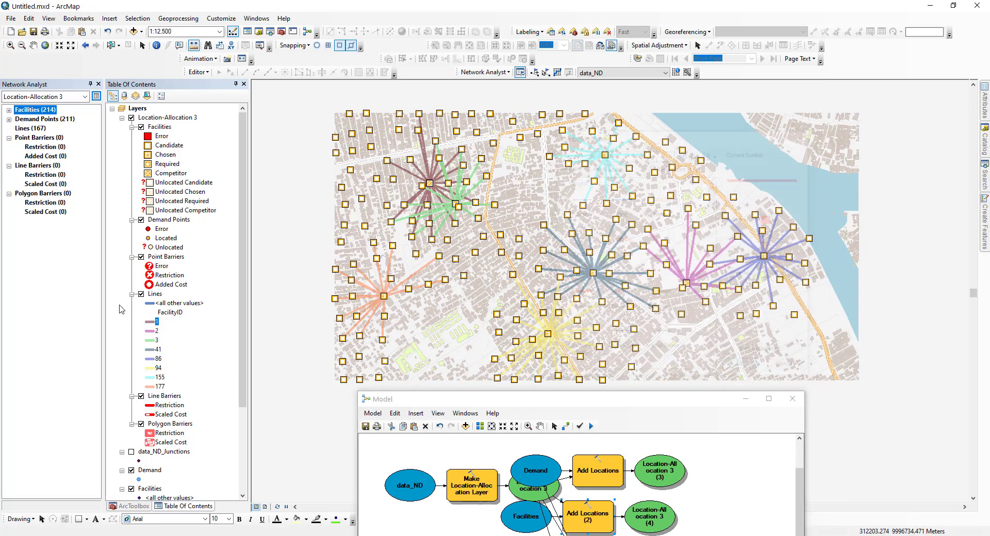
left_click(150, 330)
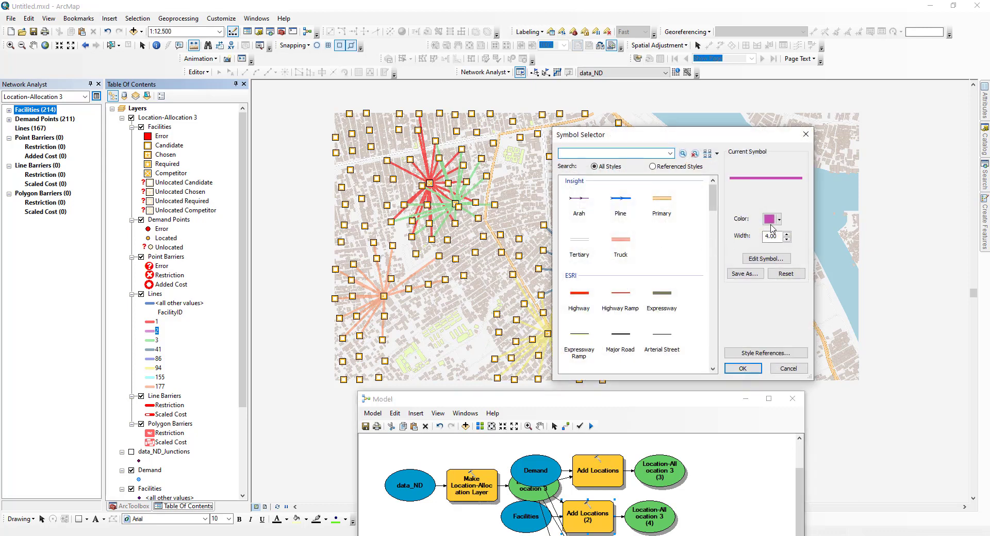
left_click(778, 221)
left_click(777, 265)
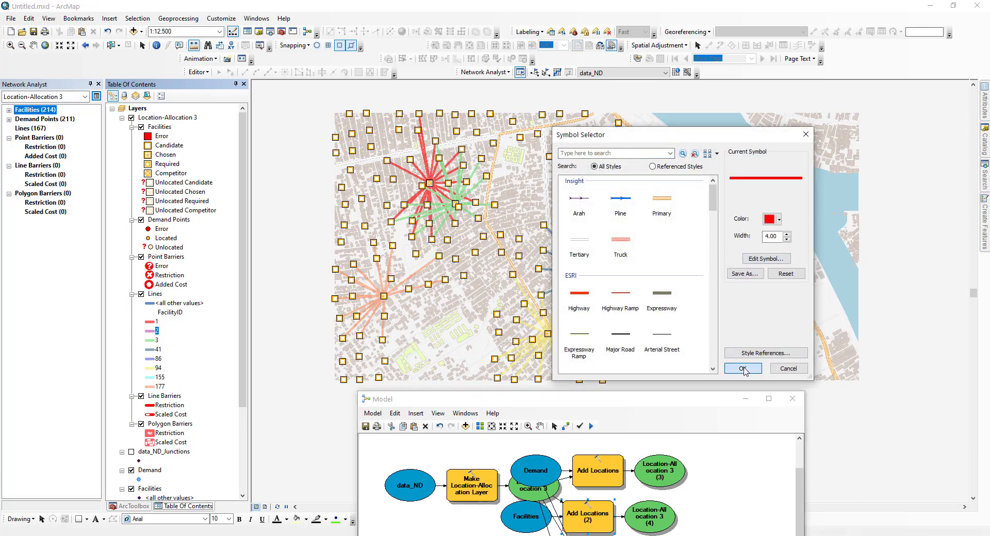
left_click(742, 368)
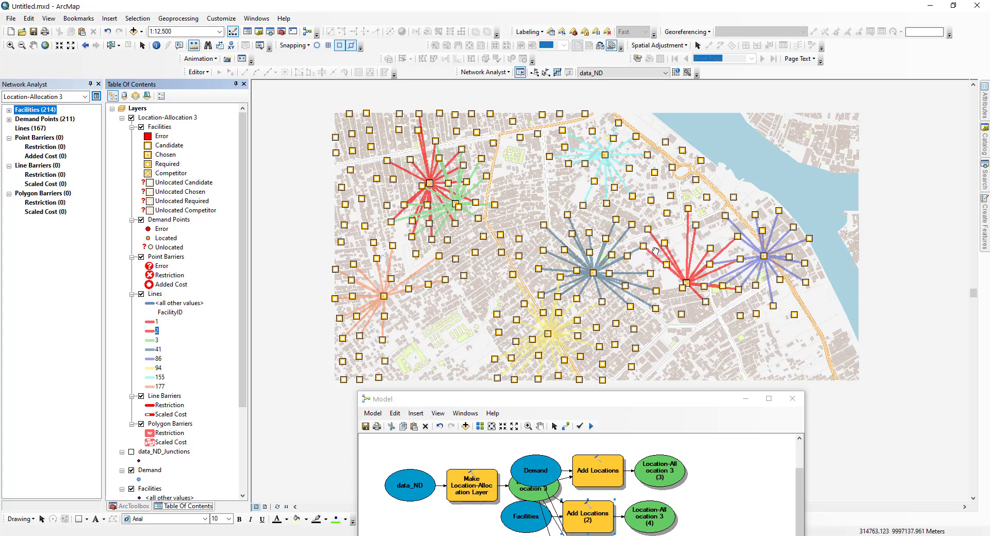
left_click_drag(654, 251, 664, 232)
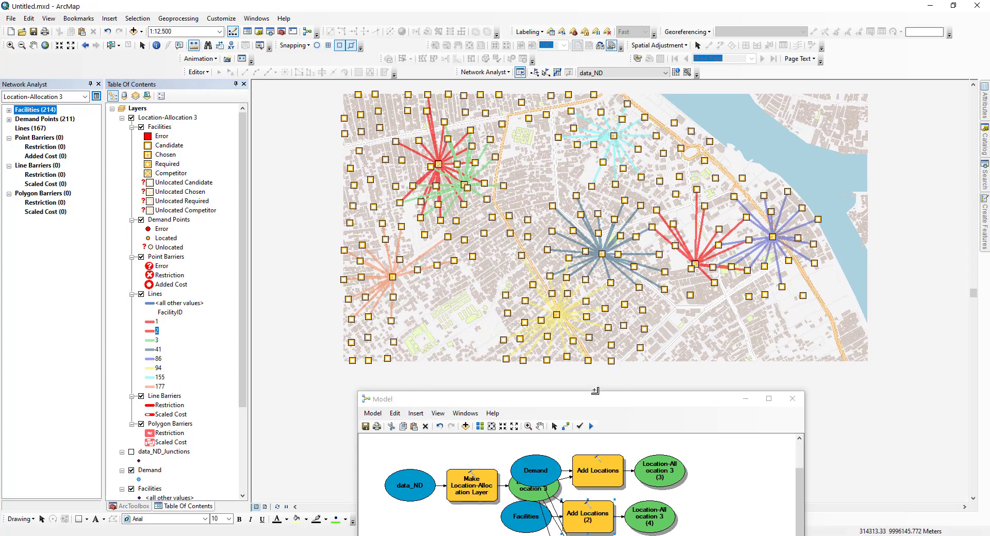
left_click_drag(597, 399, 631, 243)
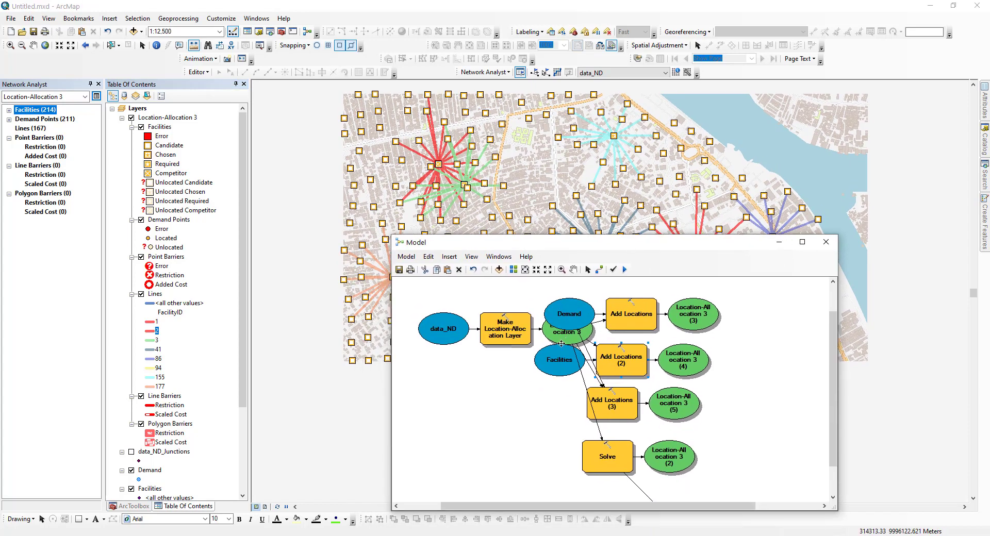
double_click(507, 322)
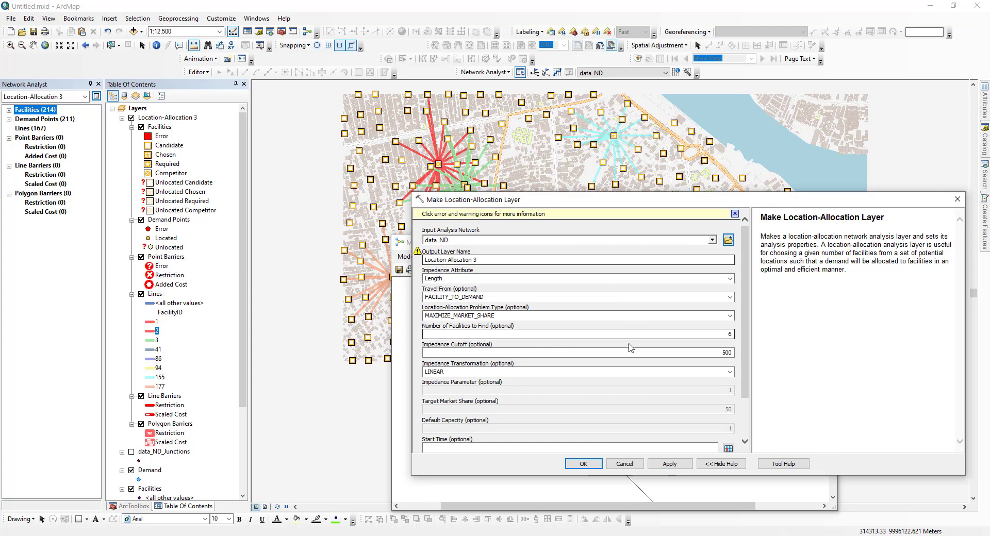
left_click(731, 299)
left_click(727, 306)
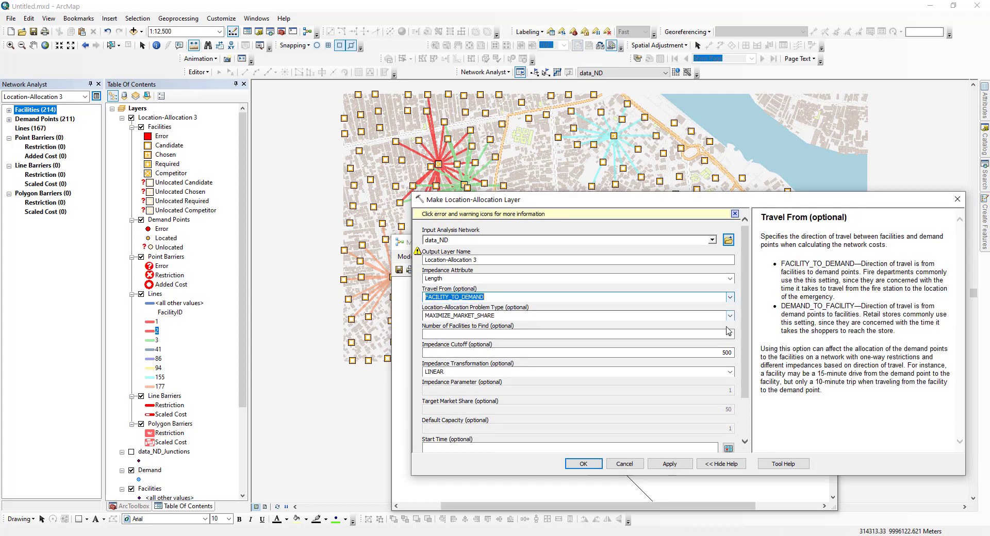
left_click(729, 316)
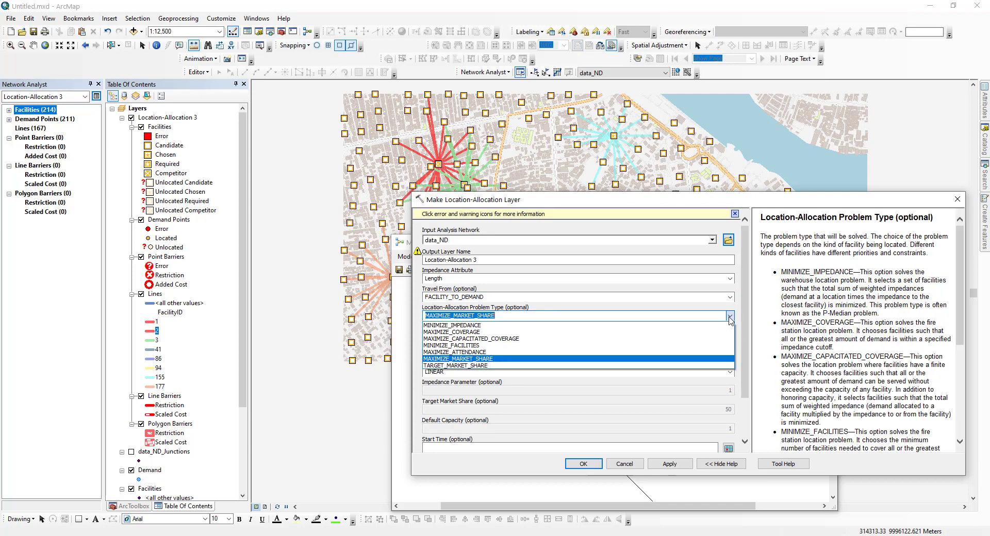
left_click(514, 341)
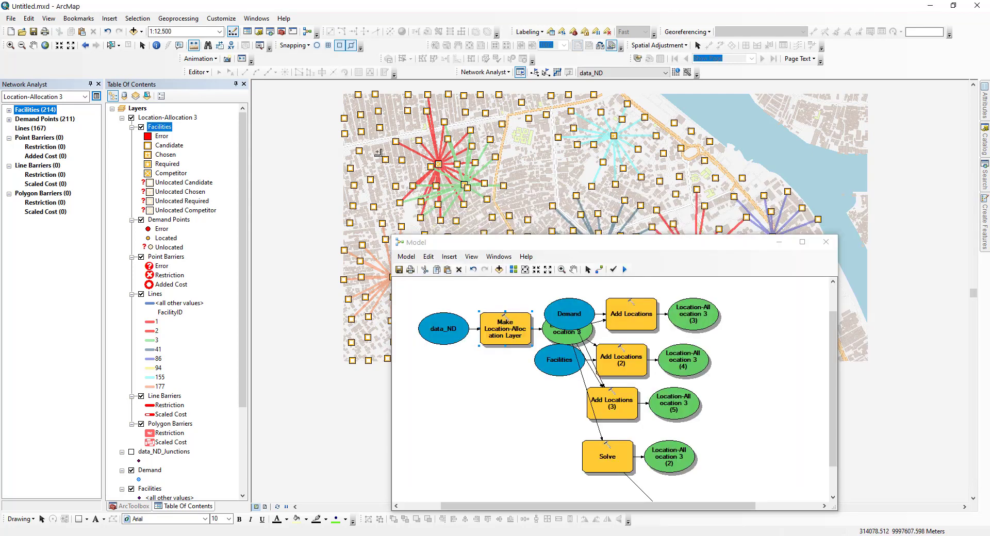
Inspect the Capacity column in the Location-Allocation 3 Facilities attribute table, and close the table.
right_click(169, 132)
left_click(206, 154)
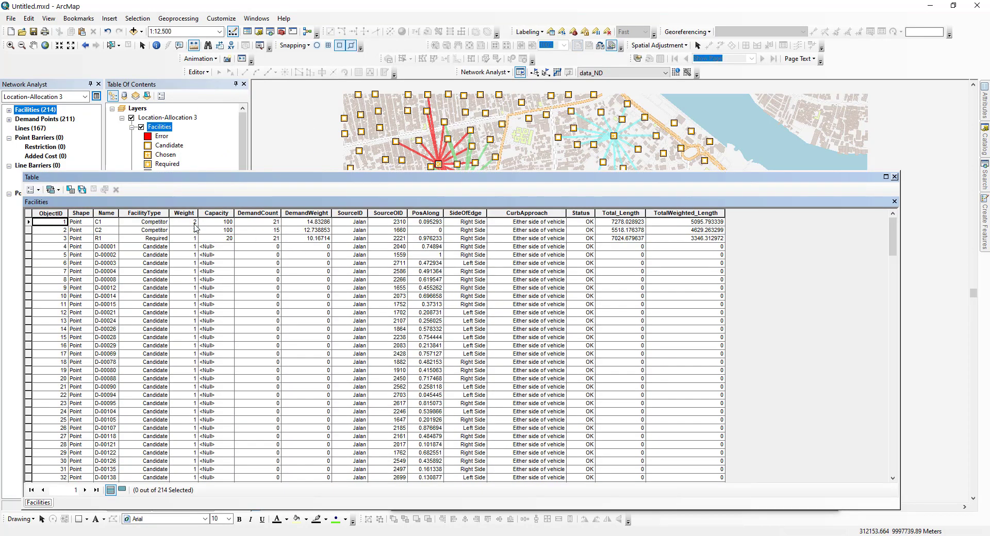
left_click(213, 213)
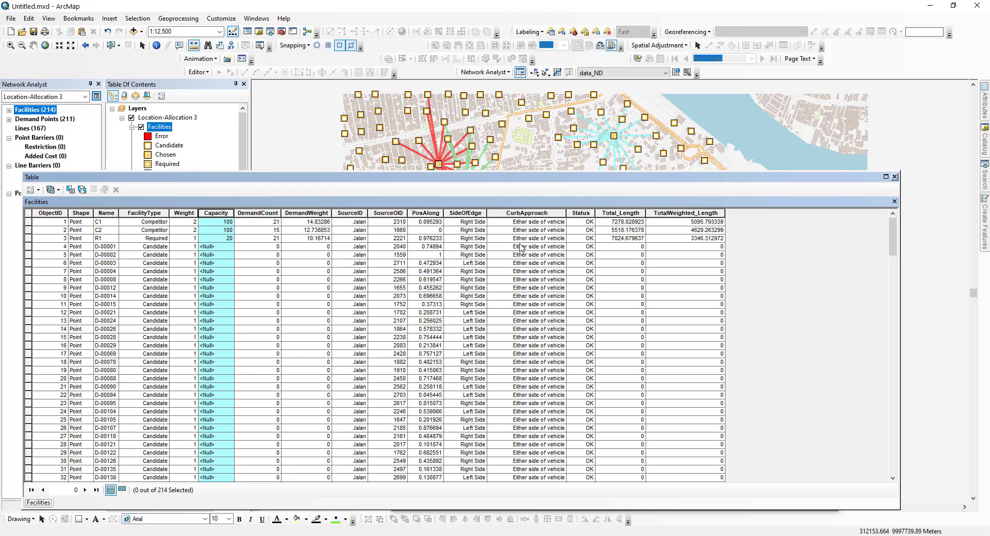
left_click(891, 176)
Set the default Capacity of the candidate facilities to 20 in the Add Locations (3) field mappings.
left_click(615, 395)
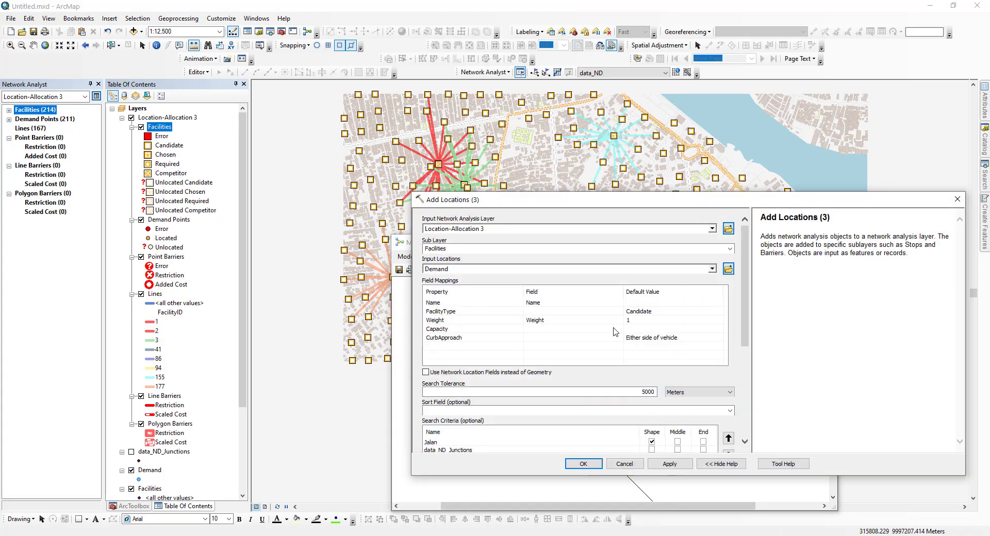
left_click(648, 328)
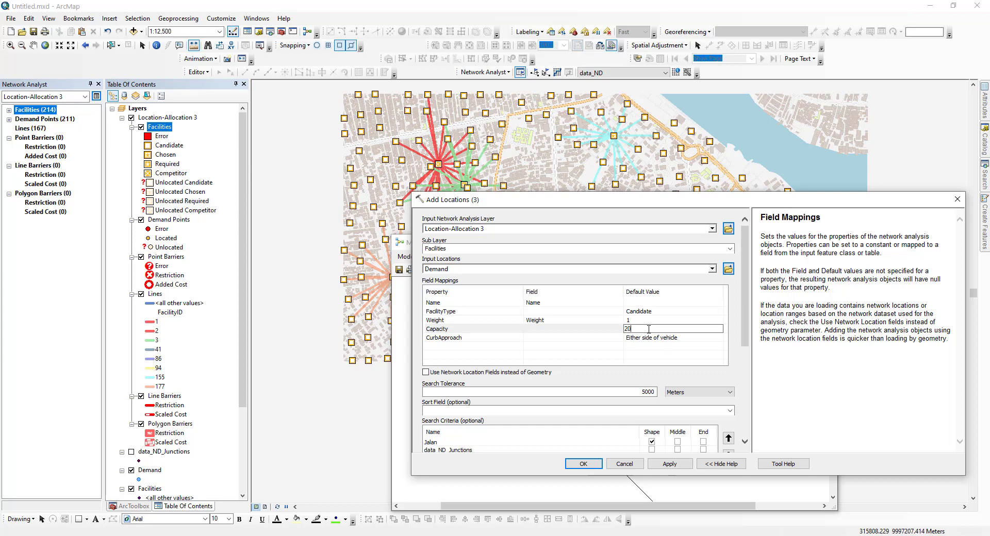
left_click(583, 463)
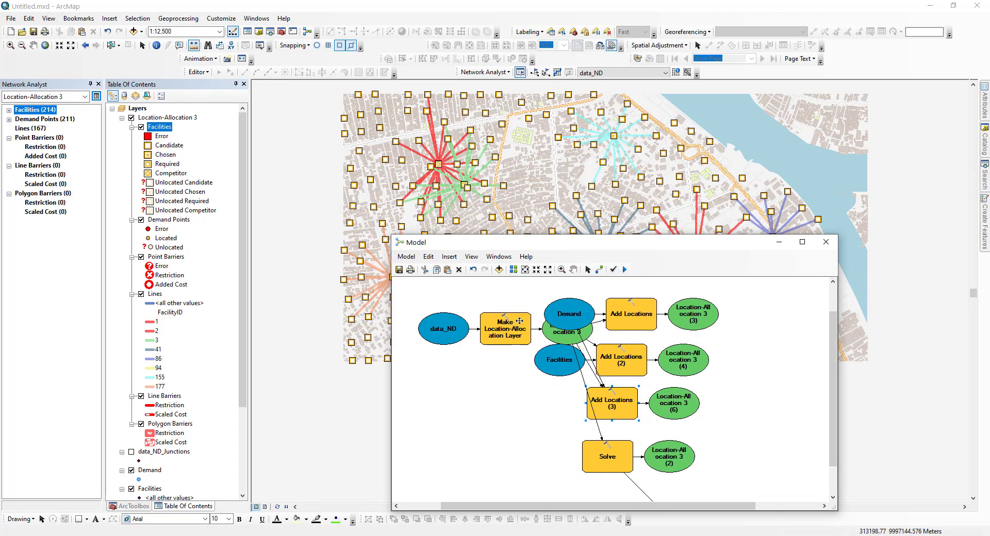
Set the Make Location-Allocation Layer problem type to MAXIMIZE_CAPACITATED_COVERAGE and run the model.
double_click(505, 331)
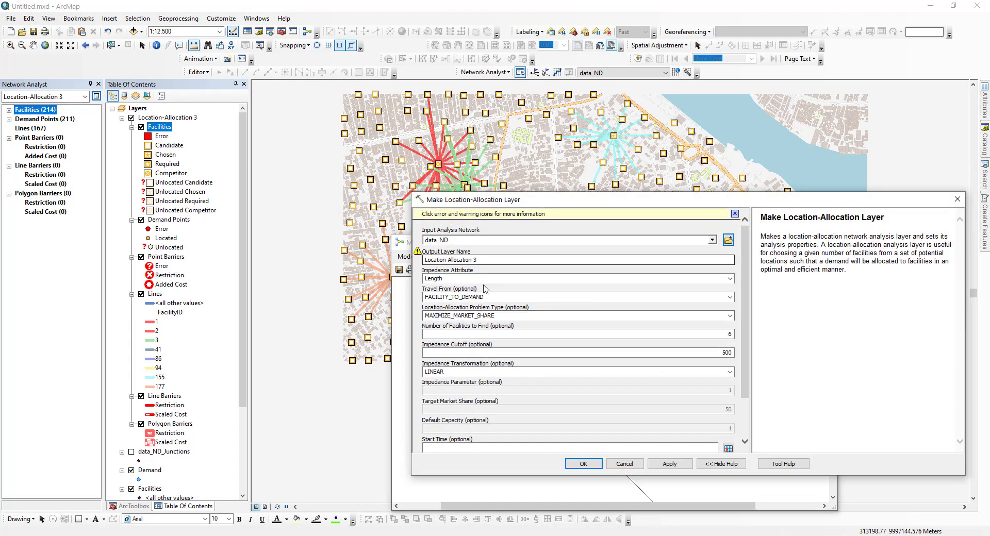
left_click(730, 316)
left_click(514, 339)
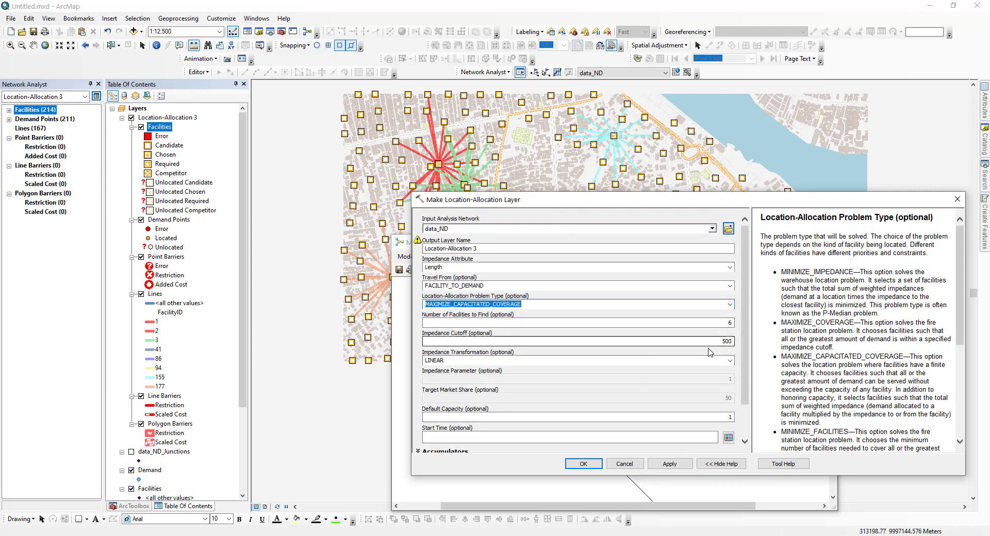
left_click(583, 463)
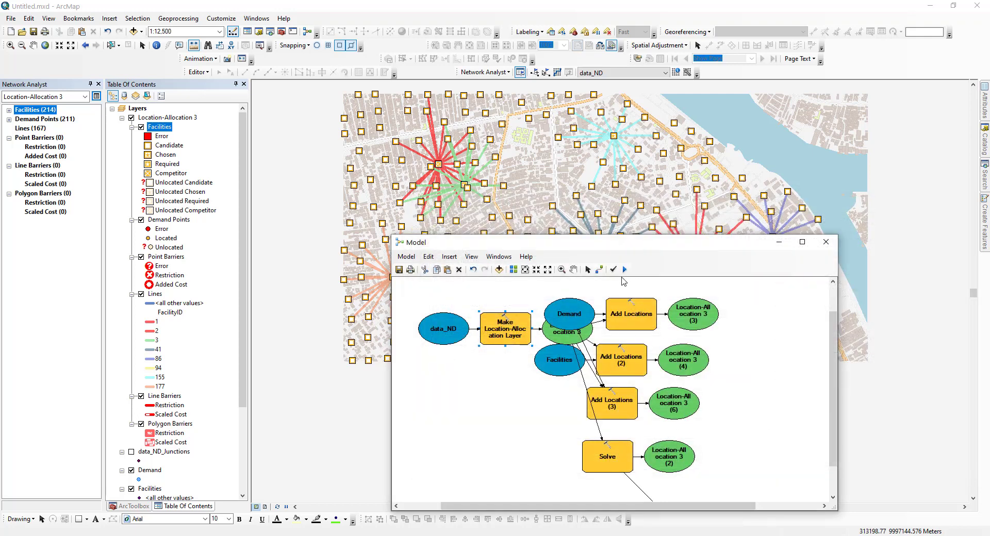
left_click(624, 269)
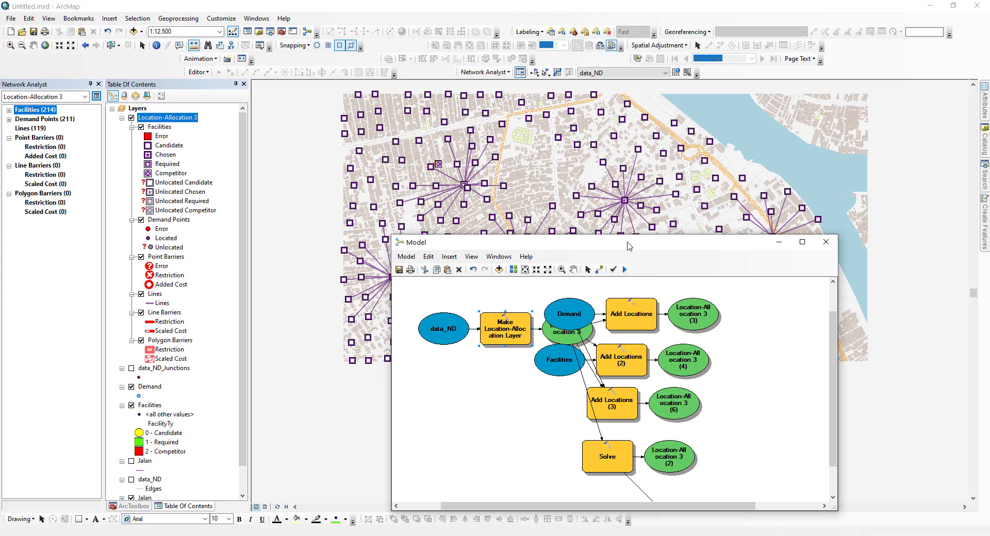
Change the Chosen facilities symbol to the green Circle 2 marker, keeping the map in view.
left_click_drag(629, 246, 588, 400)
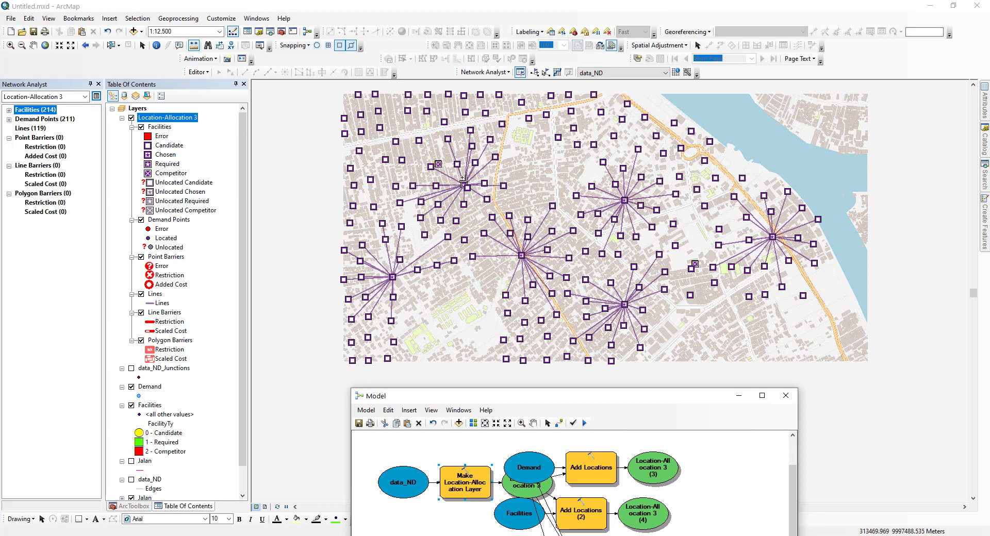
left_click(148, 154)
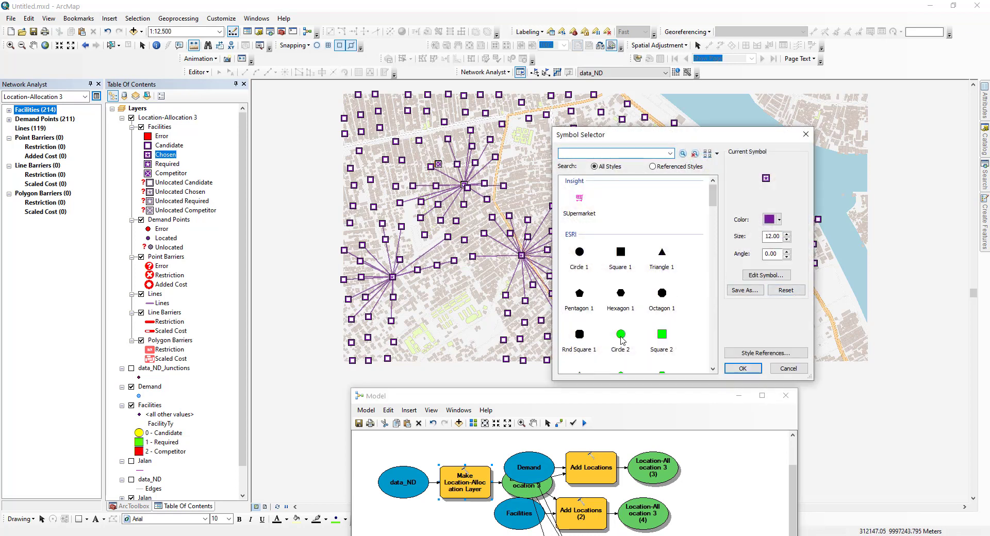
double_click(621, 336)
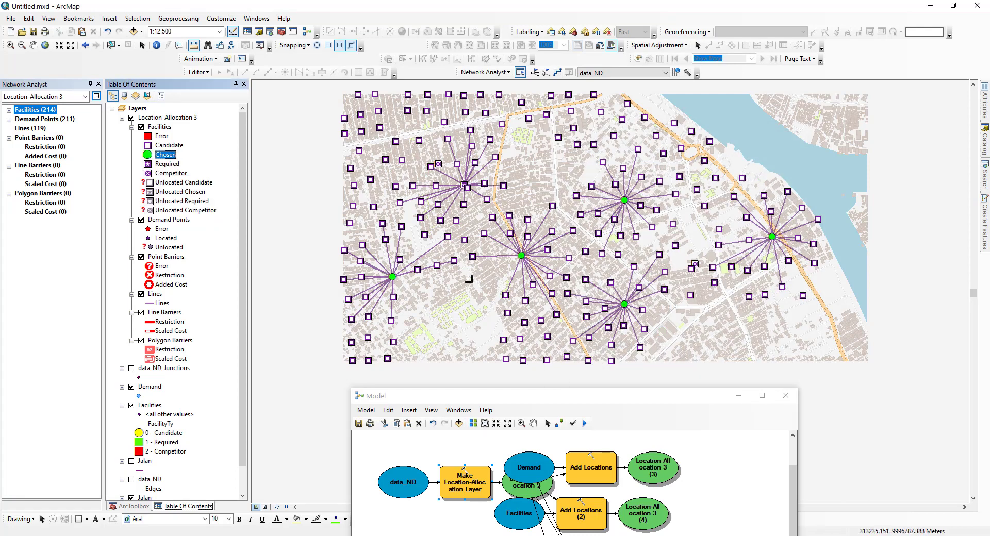
Select the records with FacilityType 3 - Chosen in the Location-Allocation 3 Facilities attribute table and show only the selected records.
right_click(163, 129)
right_click(164, 119)
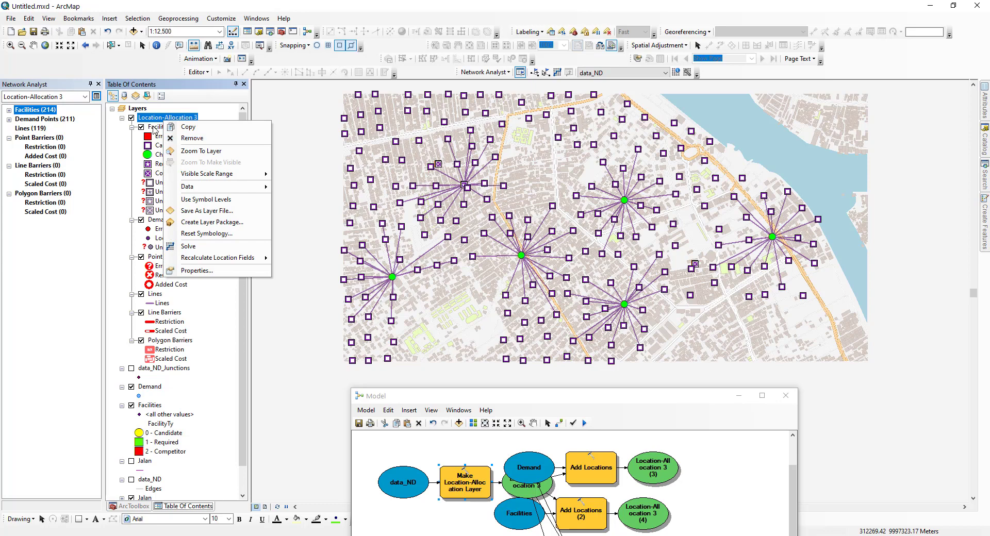
right_click(153, 127)
left_click(191, 136)
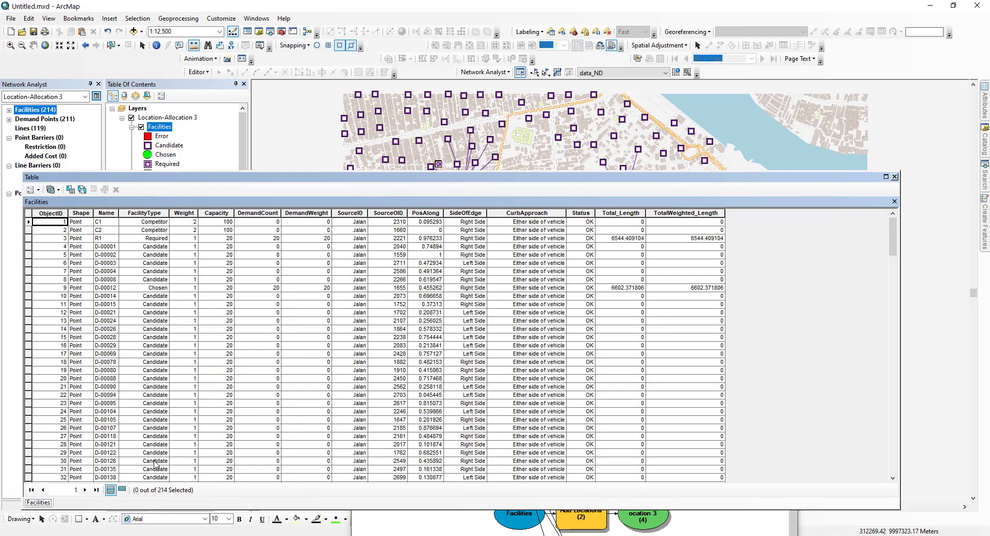
left_click(71, 189)
double_click(31, 80)
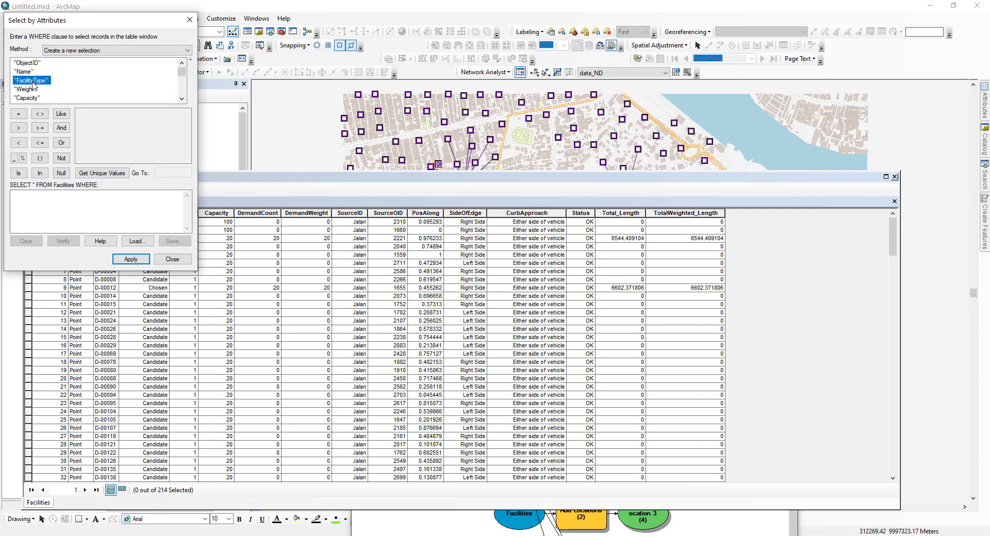
left_click(18, 114)
left_click(101, 173)
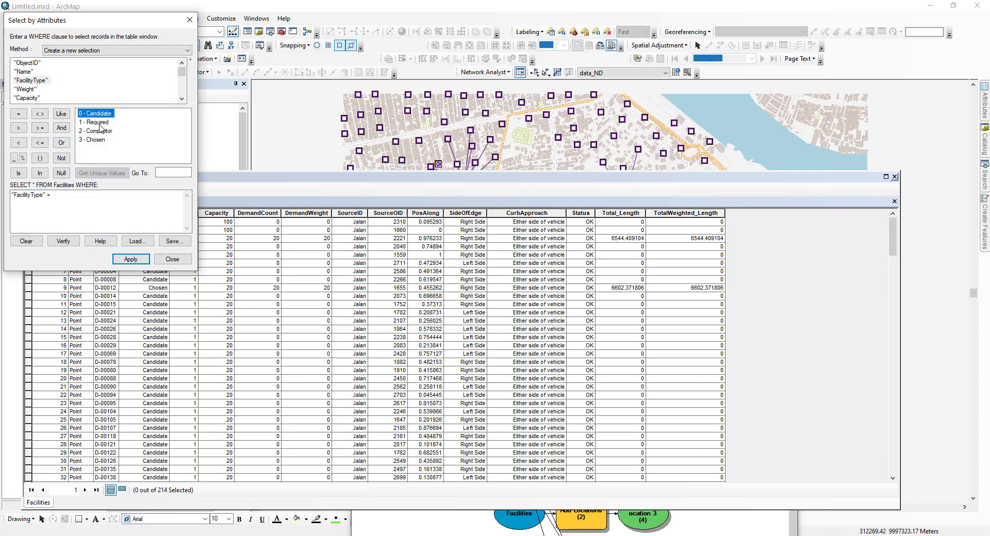
double_click(96, 140)
left_click(130, 258)
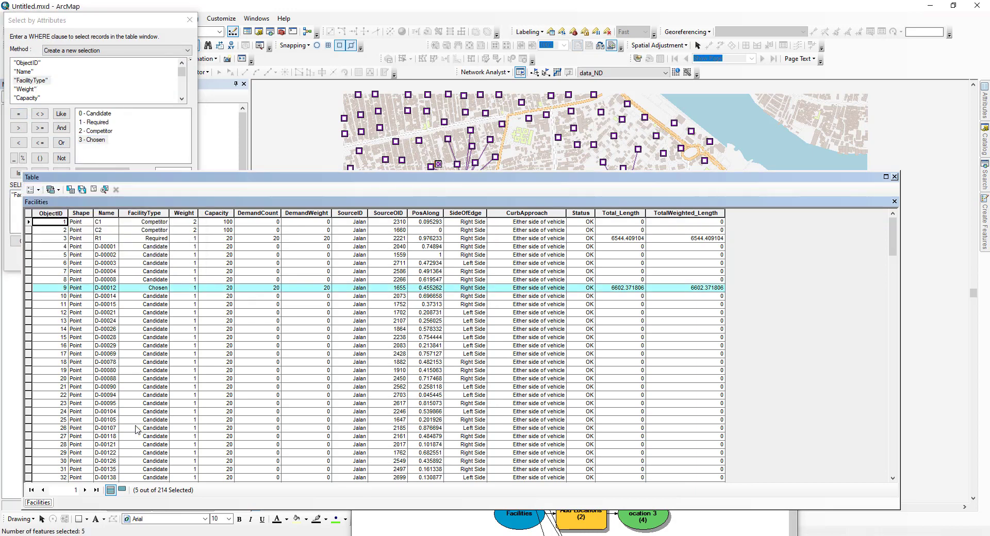
left_click(122, 489)
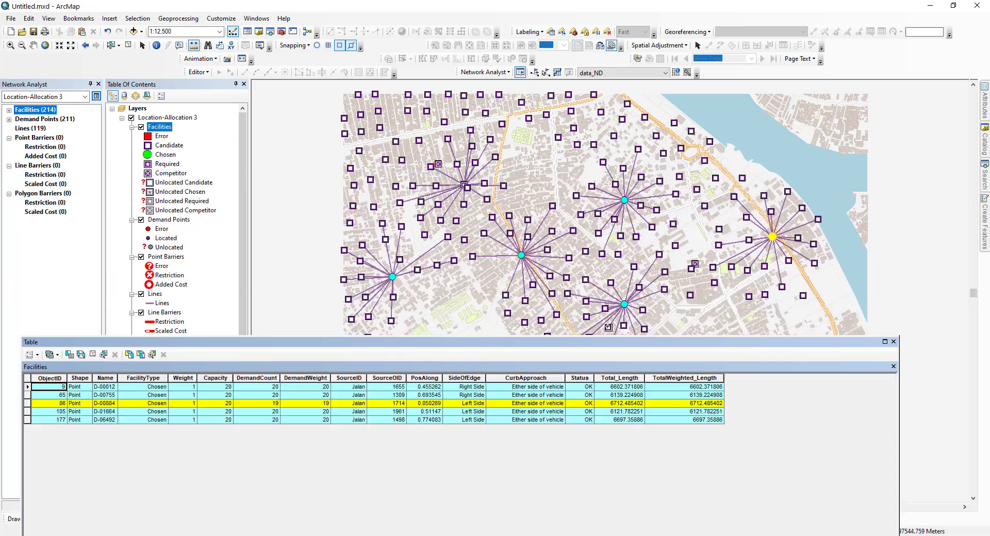
Measure outward from the easternmost chosen facility on the map, and close the attribute table with the selection cleared.
left_click_drag(603, 179, 601, 344)
left_click(771, 237)
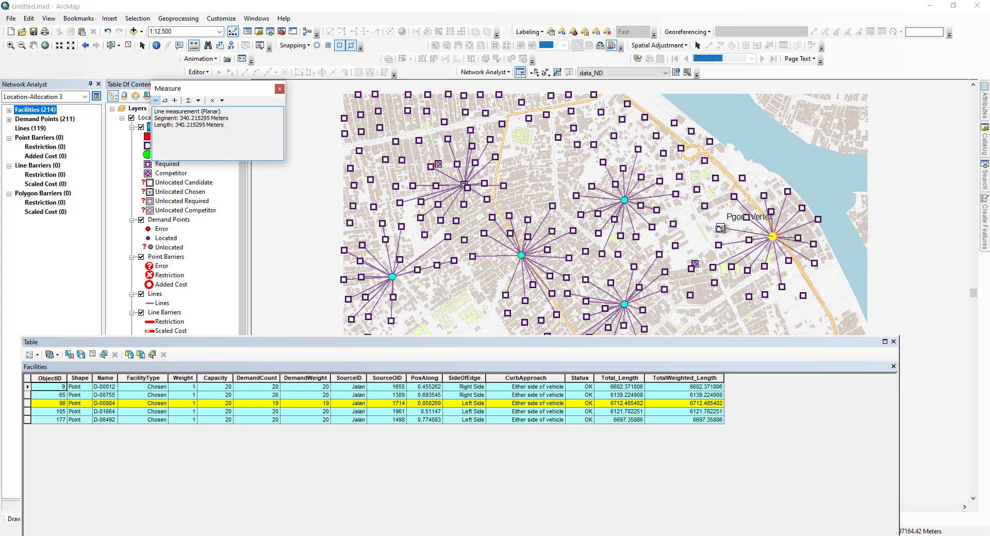
left_click(893, 341)
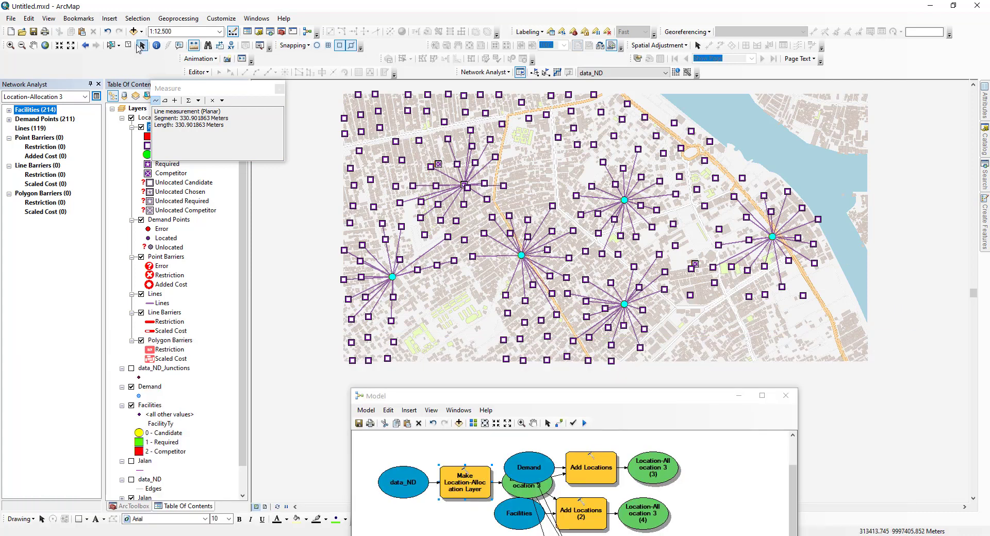
left_click(129, 45)
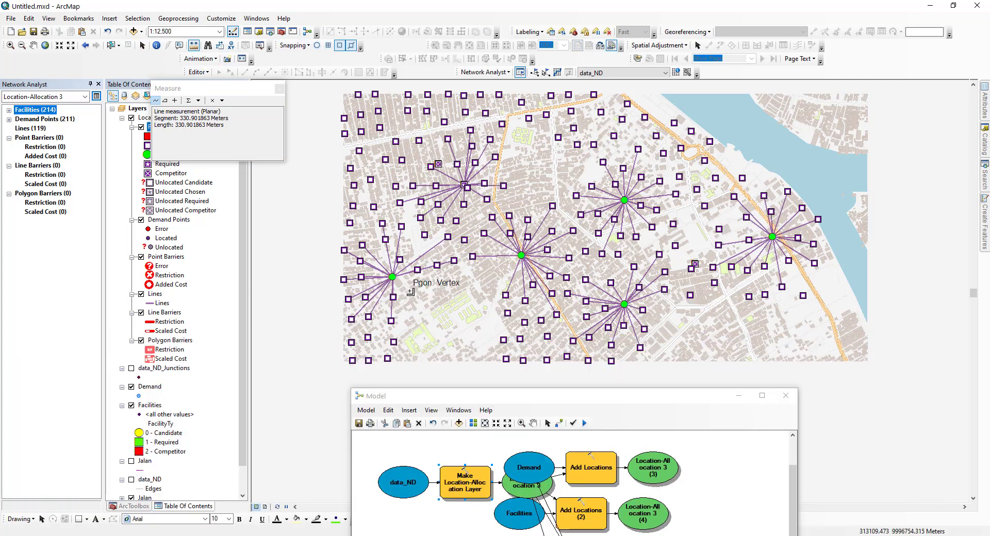
Review the available location-allocation problem types in the model's Make Location-Allocation Layer settings, keeping MAXIMIZE_CAPACITATED_COVERAGE.
left_click_drag(567, 396, 524, 264)
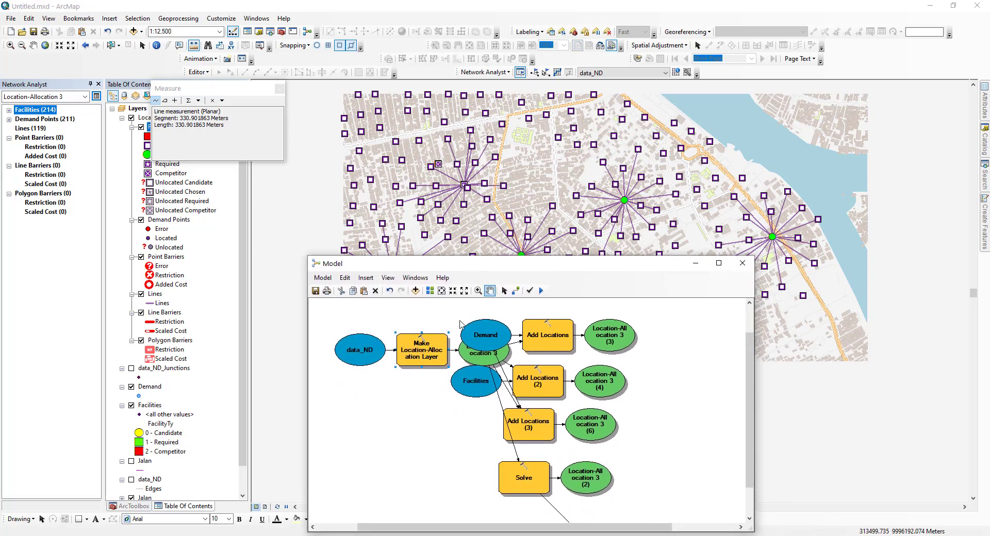
double_click(432, 344)
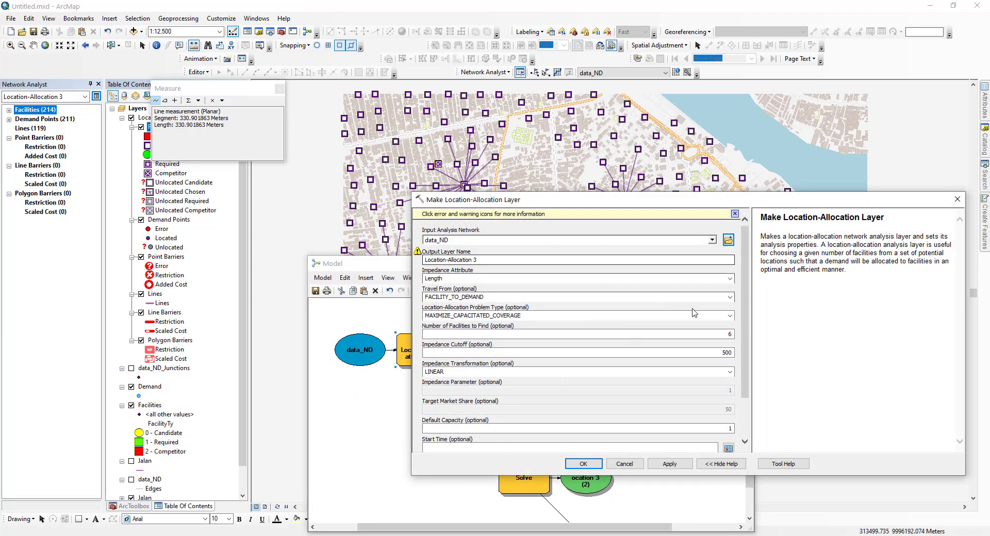
left_click(730, 315)
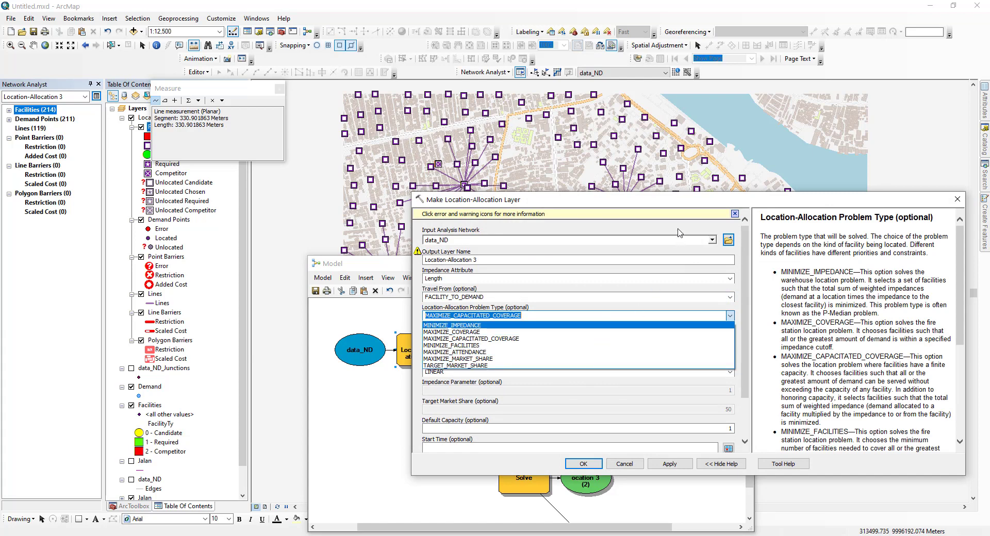
left_click(689, 203)
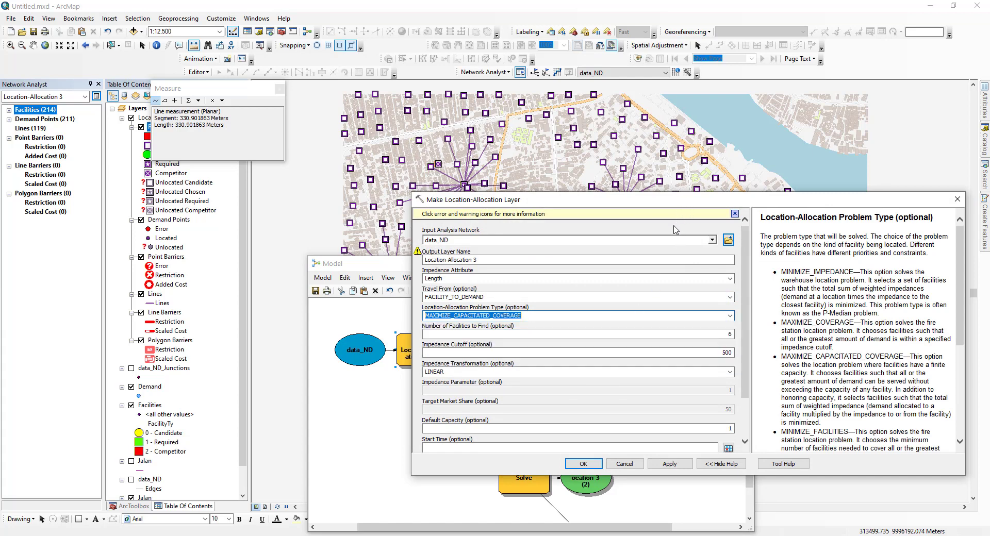